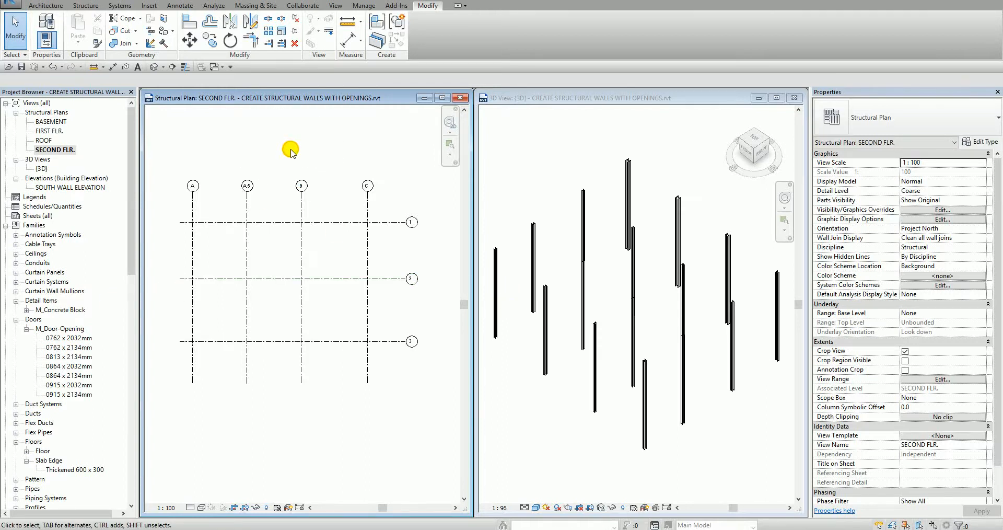
Step: Start a structural wall in the SECOND FLR. plan using the Exterior - 300mm Concrete wall type
click(261, 151)
click(71, 150)
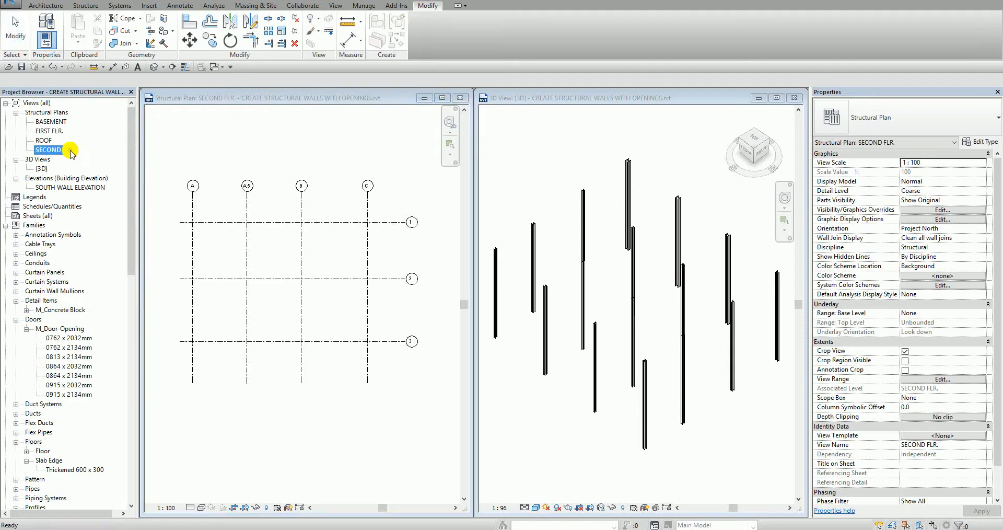
click(220, 149)
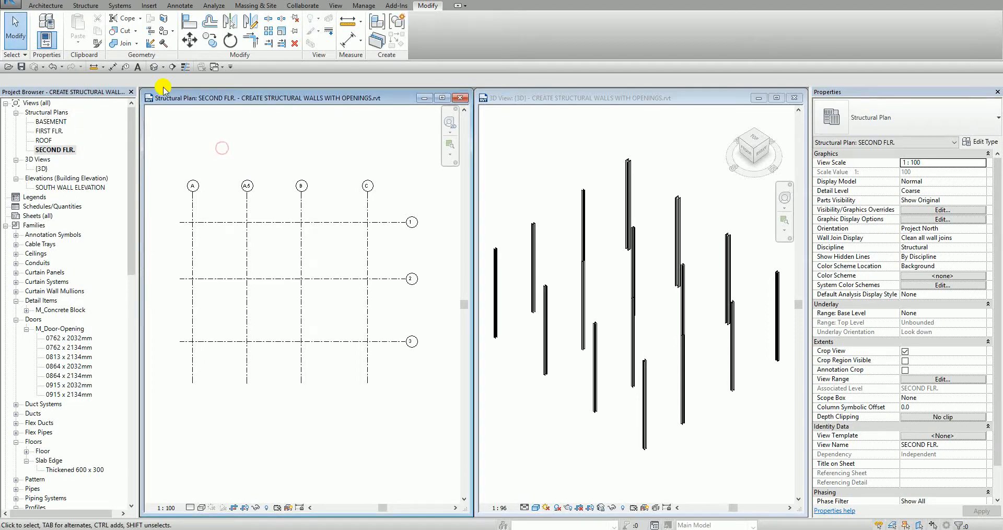
click(95, 7)
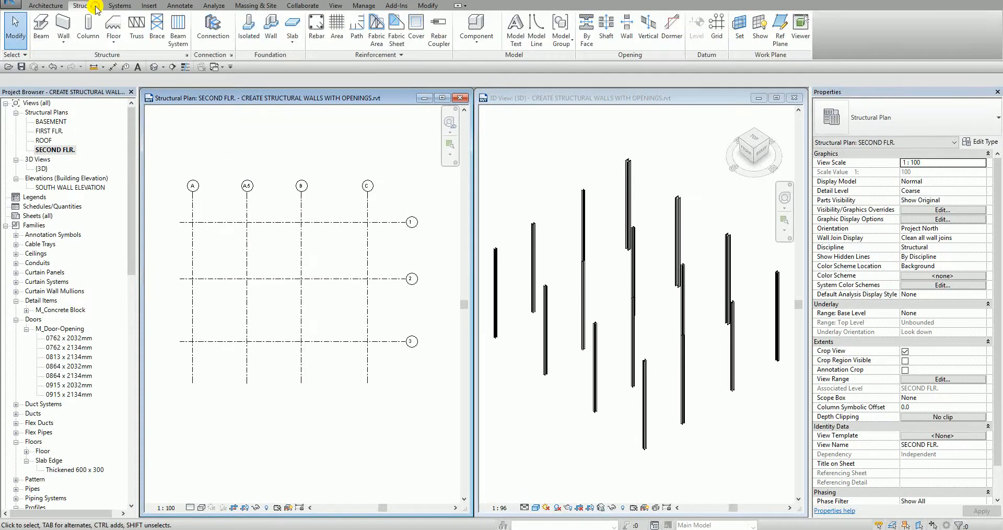
click(64, 27)
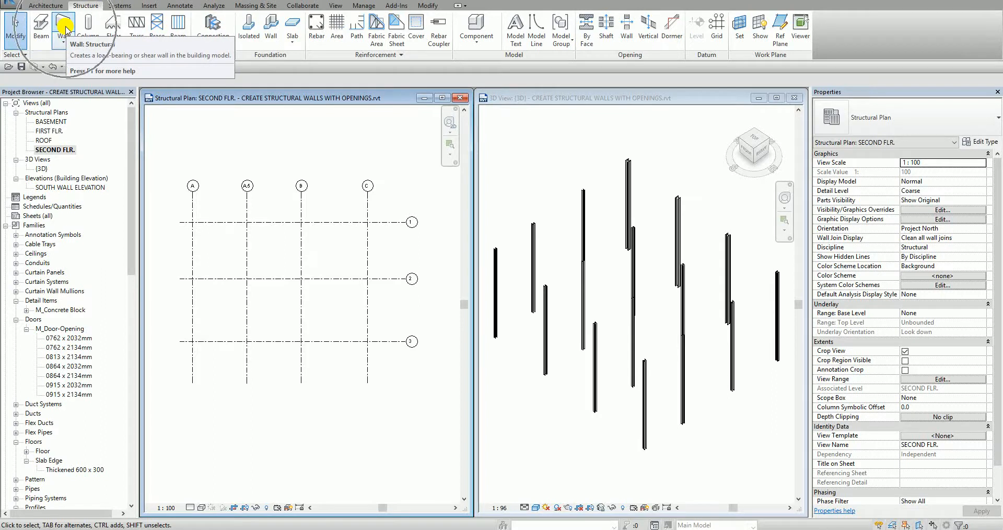
click(65, 27)
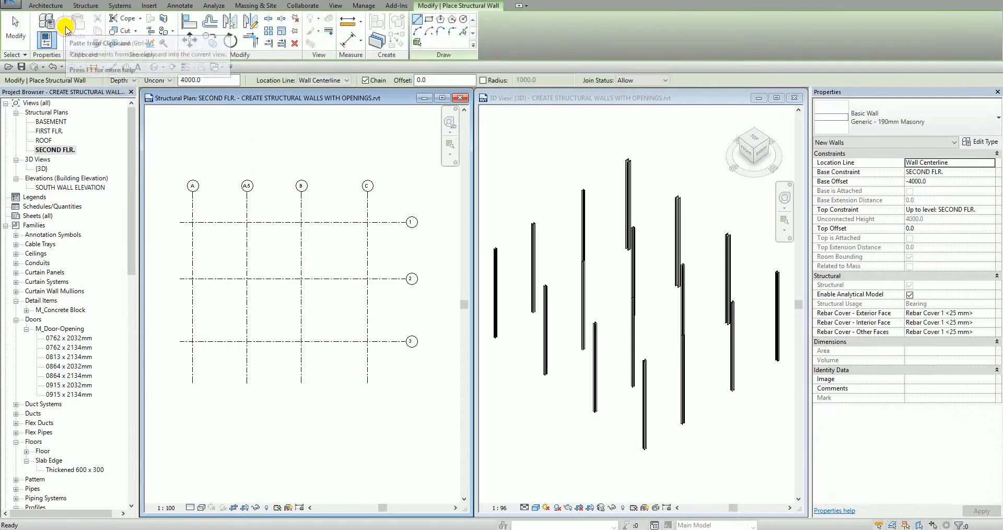
click(900, 125)
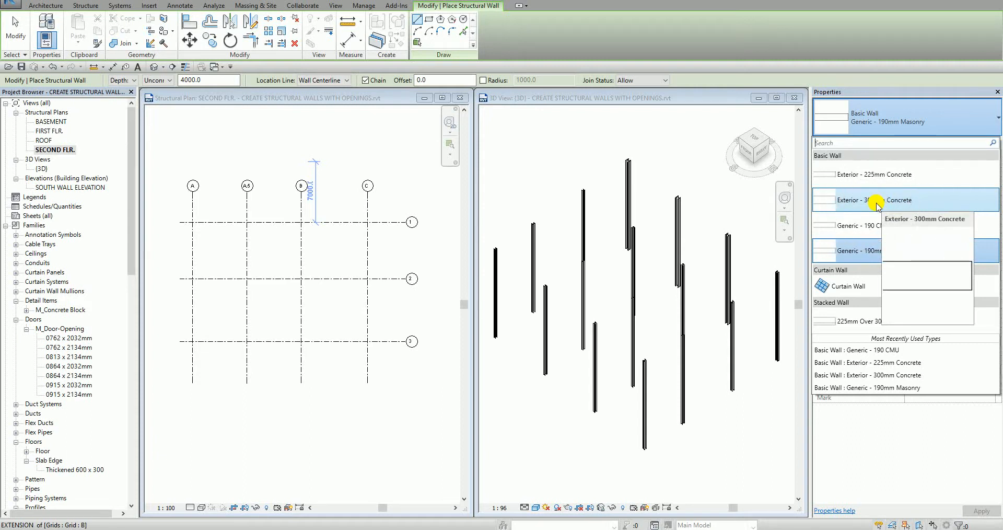
click(876, 204)
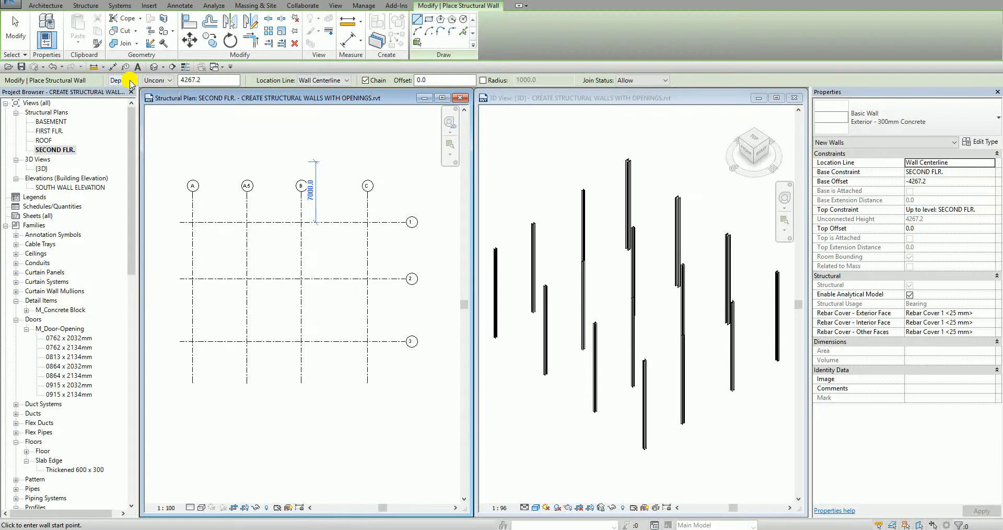
Step: Set the new wall to extend by Depth down to the BASEMENT level
click(130, 81)
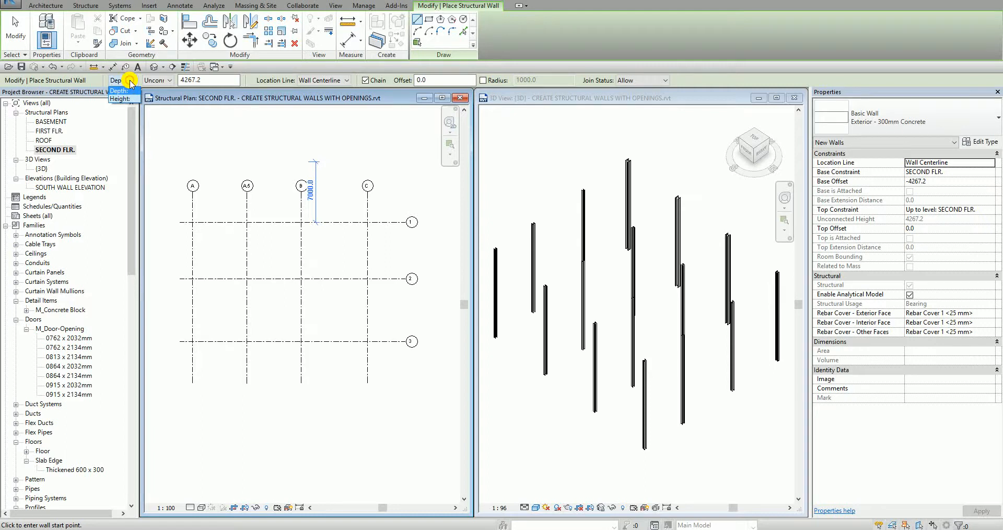
click(120, 91)
click(157, 80)
click(157, 98)
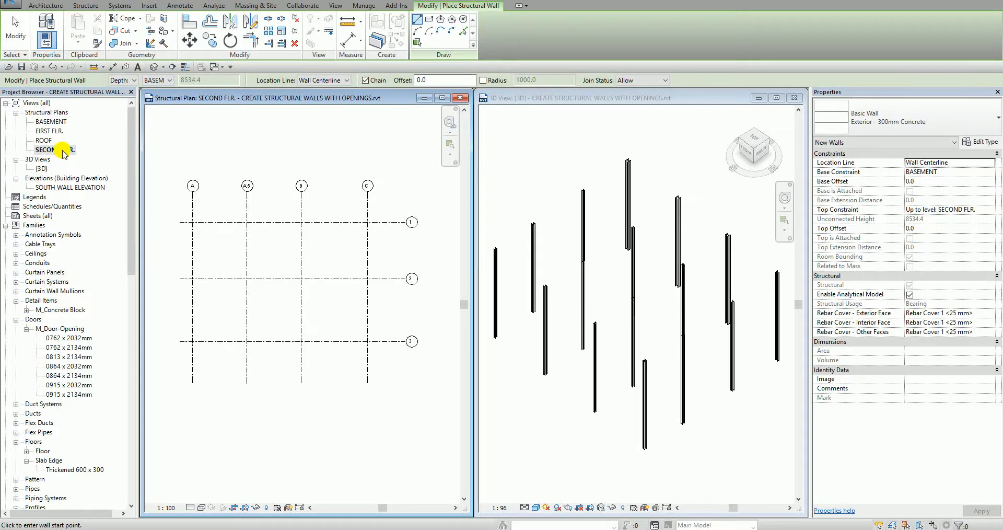
Step: Try setting the new wall to extend by Height up to FIRST FLR., dismissing the resulting messages
click(123, 80)
click(122, 101)
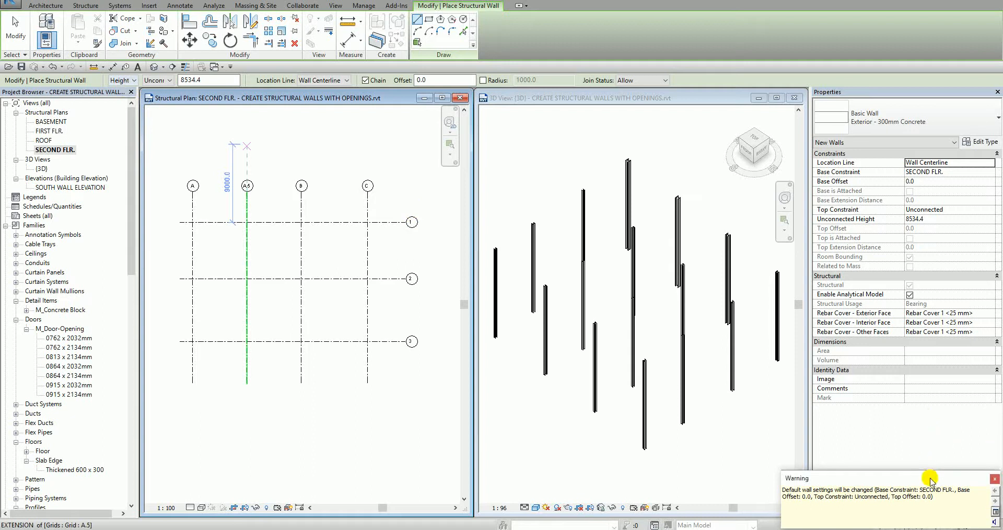
drag(933, 478, 325, 136)
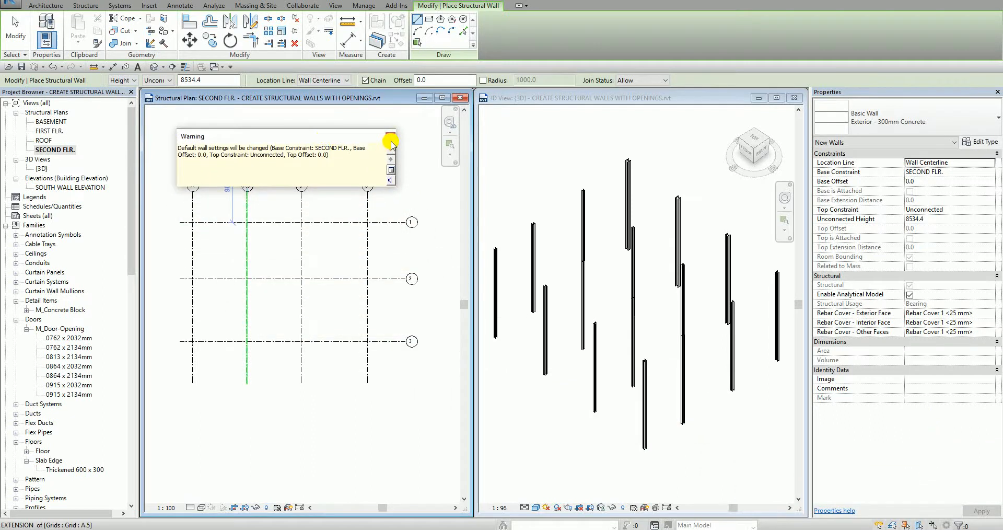
click(391, 140)
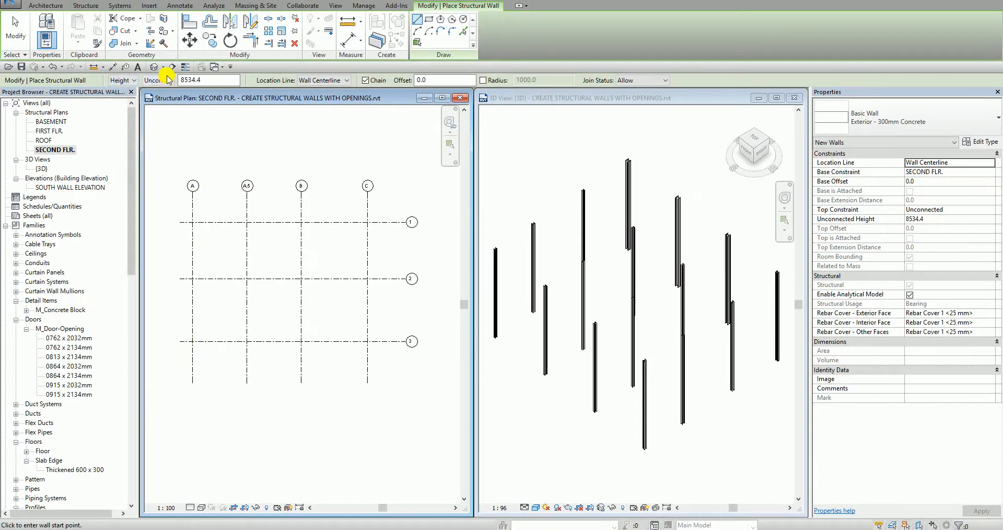
click(163, 81)
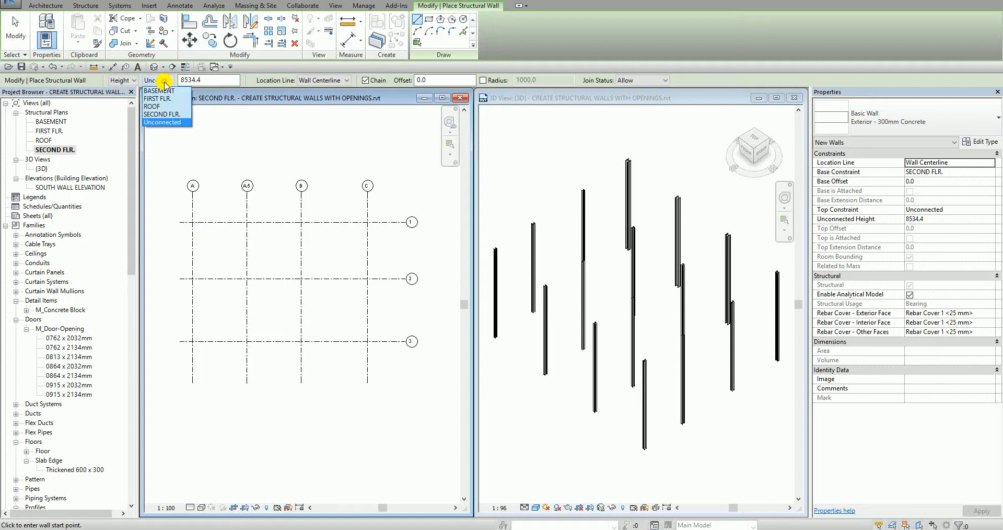
click(166, 79)
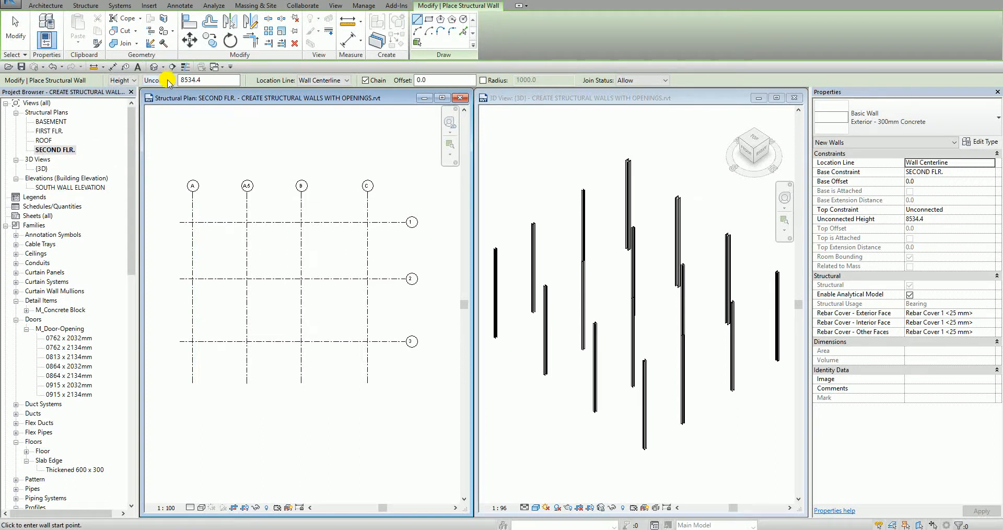
click(166, 81)
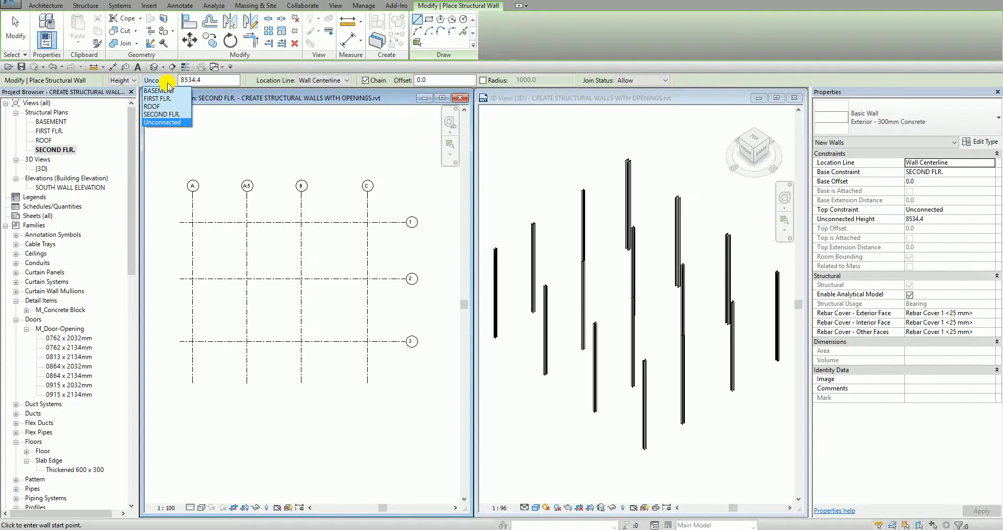
click(163, 100)
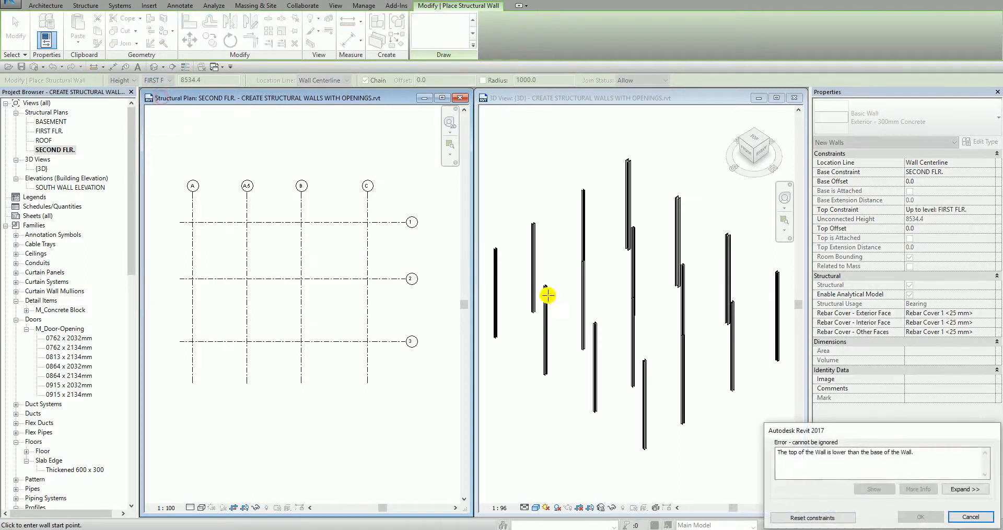
drag(828, 428, 262, 146)
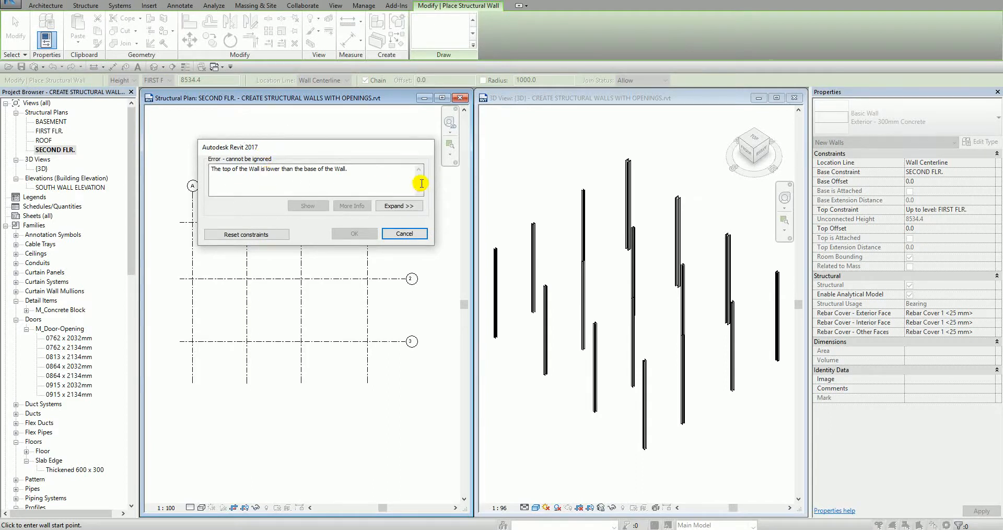
click(405, 234)
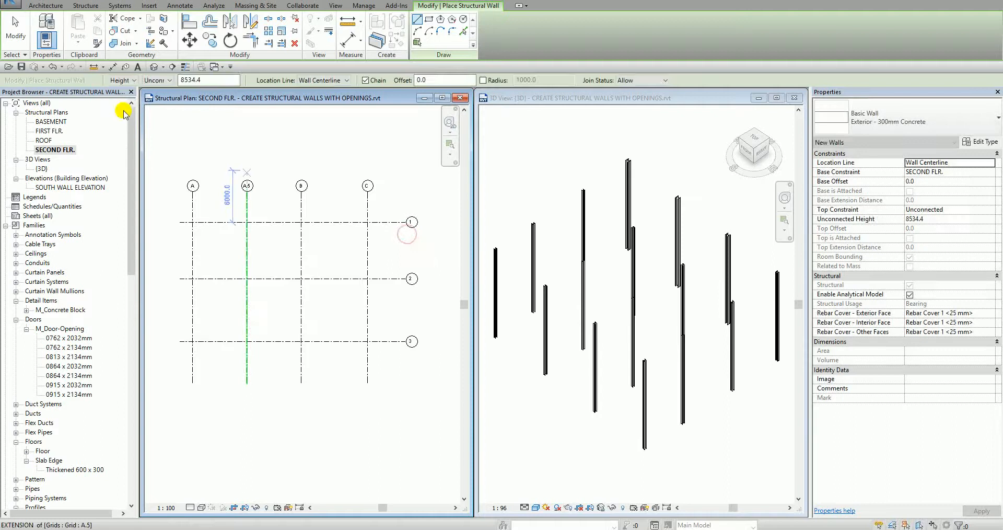
Step: Switch the new wall's vertical extent to Depth and dismiss the default settings warning
click(127, 80)
click(122, 89)
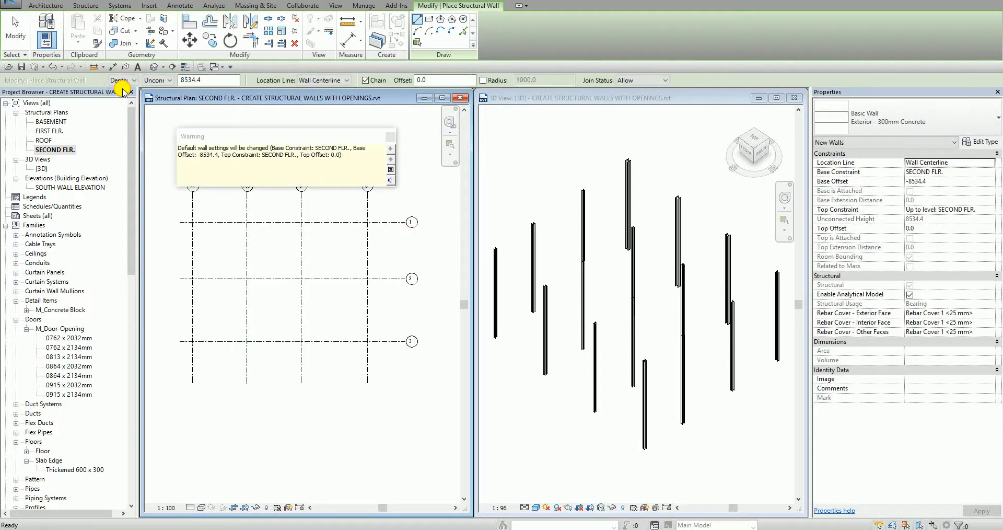
click(391, 141)
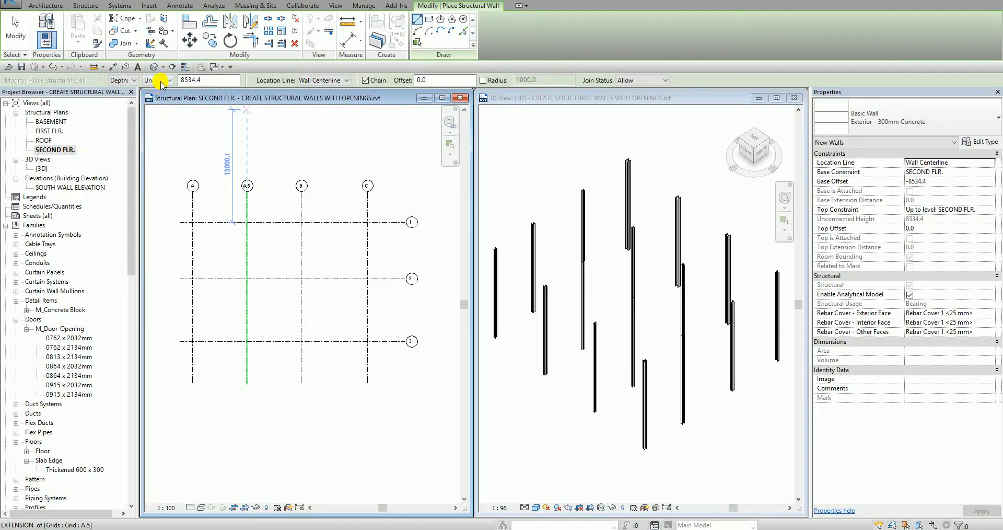
Step: Try setting the wall's depth limit to the ROOF level, and cancel the error
click(160, 81)
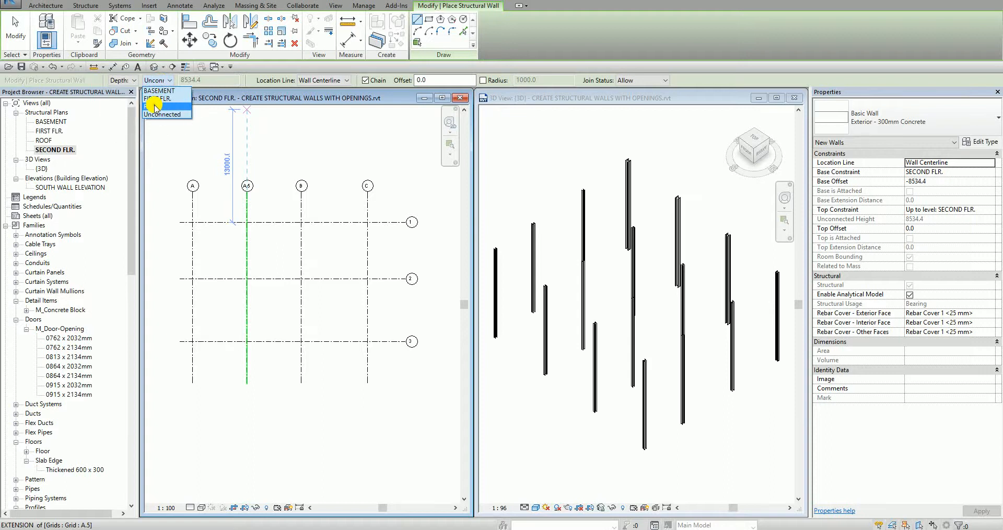
click(155, 106)
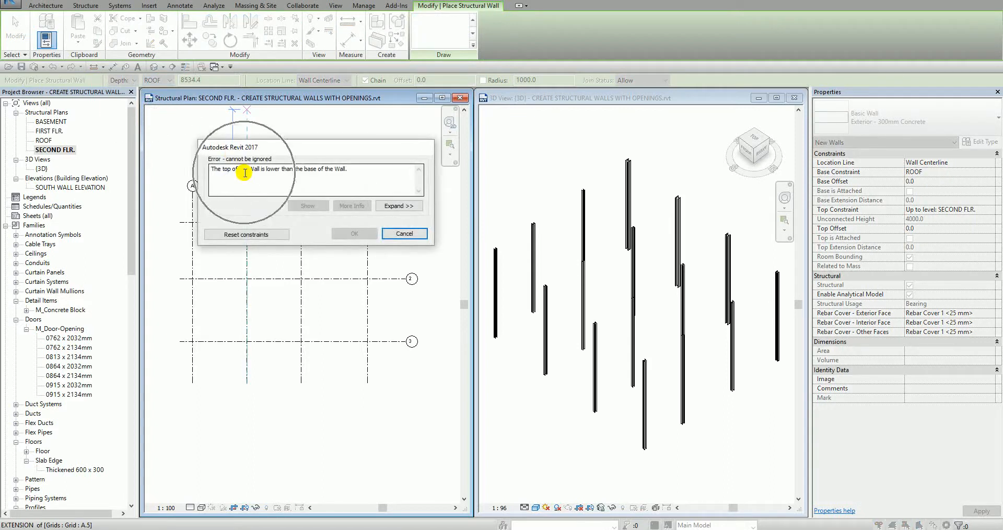
key(ctrl)
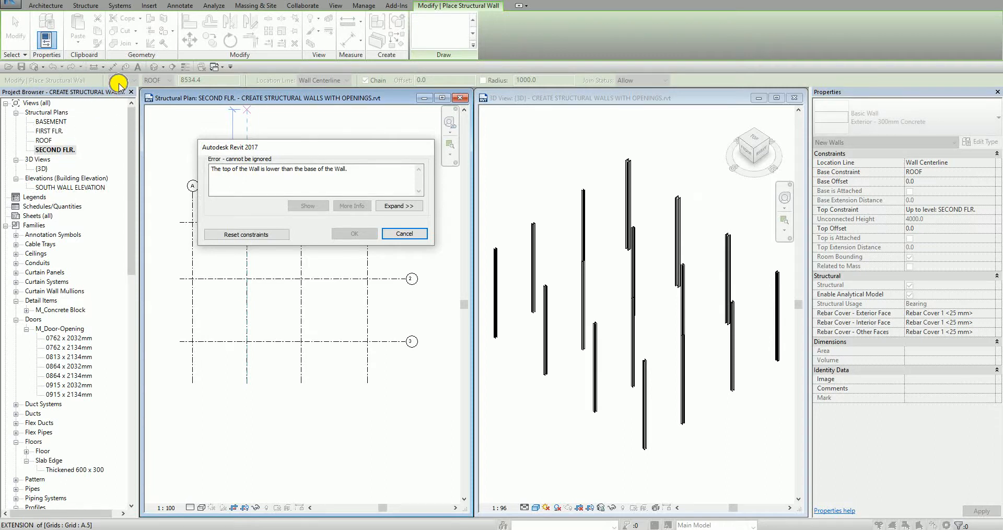
key(ctrl)
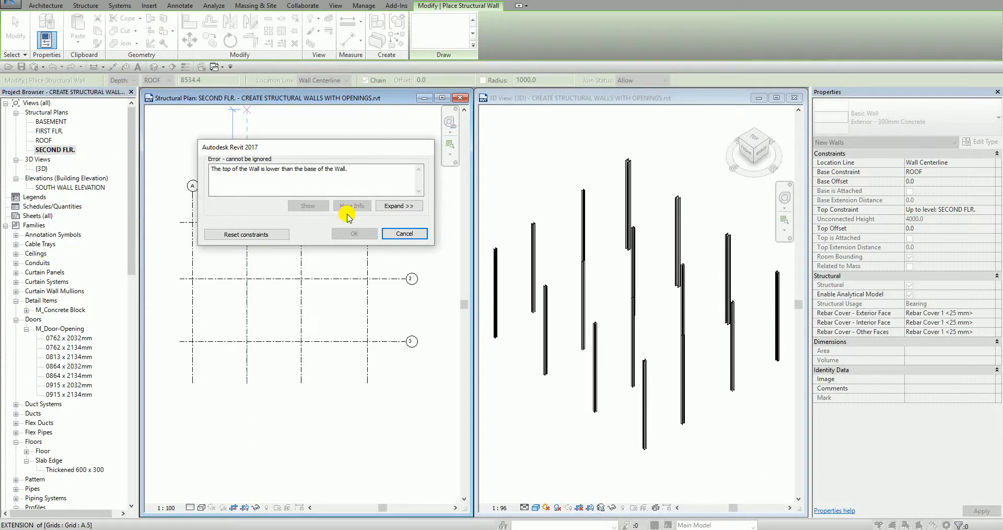
click(405, 233)
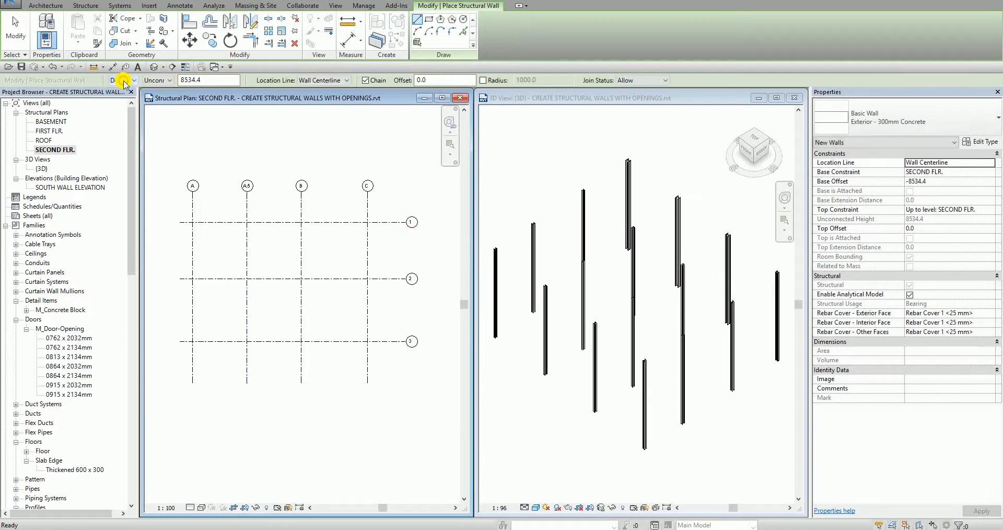
Step: Set the wall's depth limit to BASEMENT and its location line to Core Face: Exterior
click(162, 80)
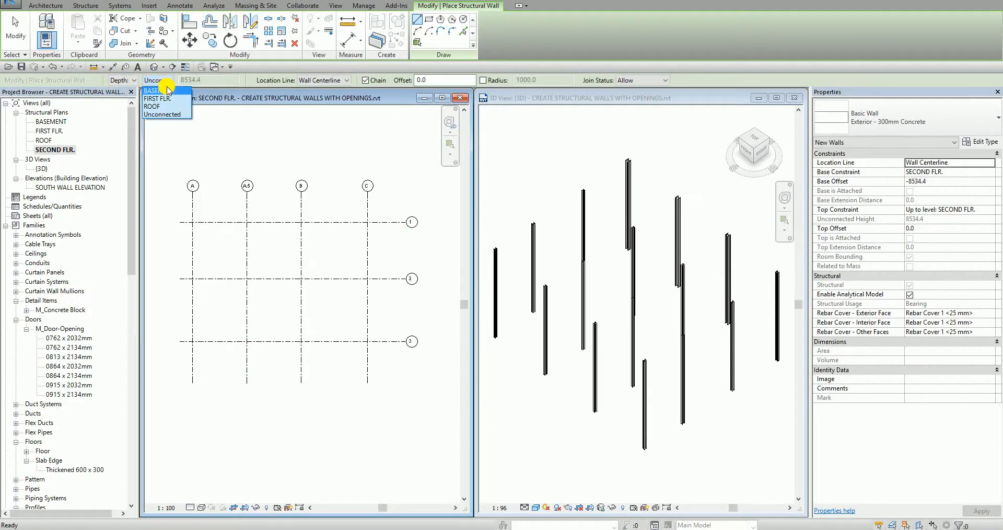
click(162, 91)
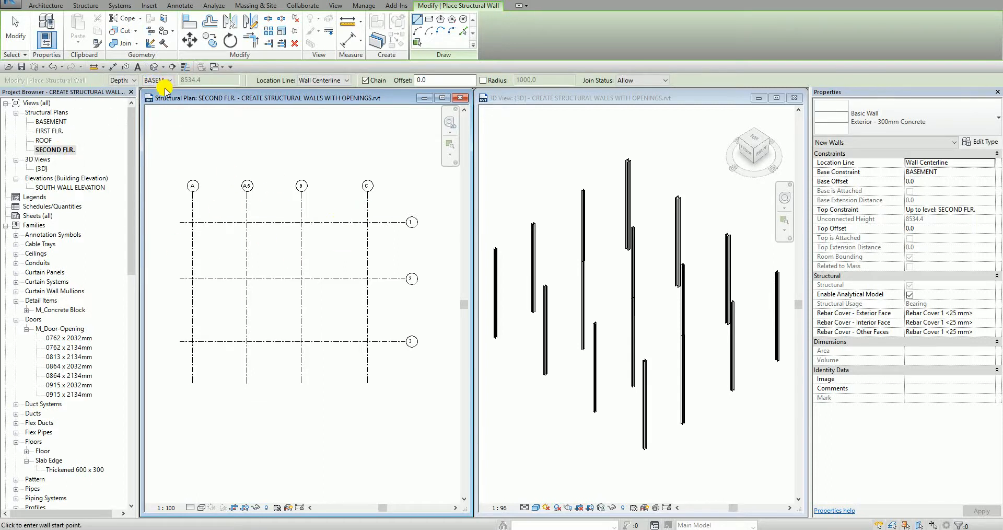
click(164, 83)
click(324, 81)
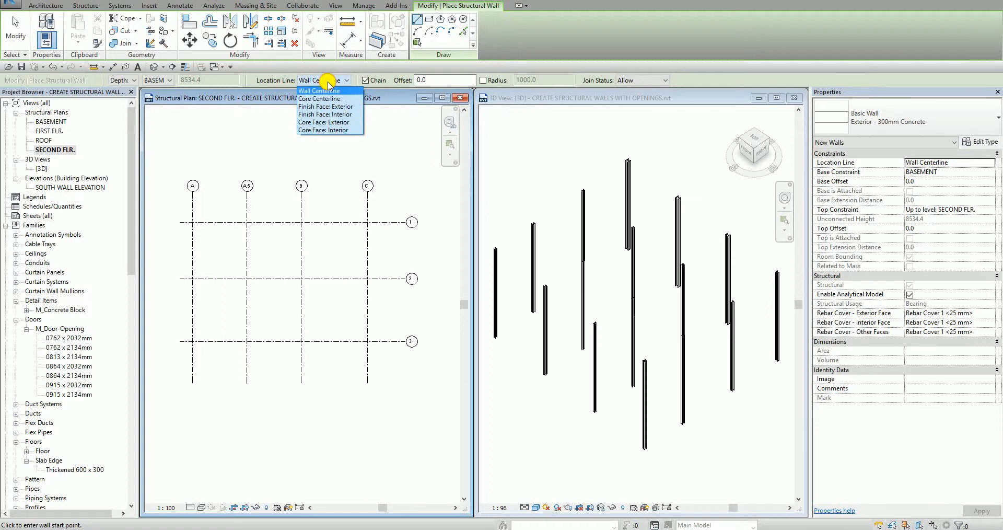
click(330, 123)
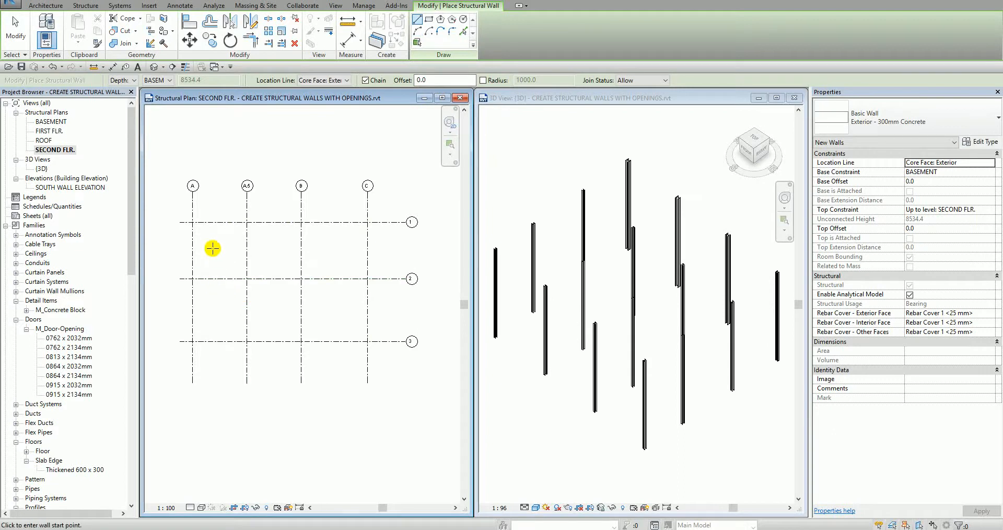
Step: Draw a closed chain of structural walls through grid intersections A1, B1, B2, C2, C3 and A3, and end the command
click(192, 223)
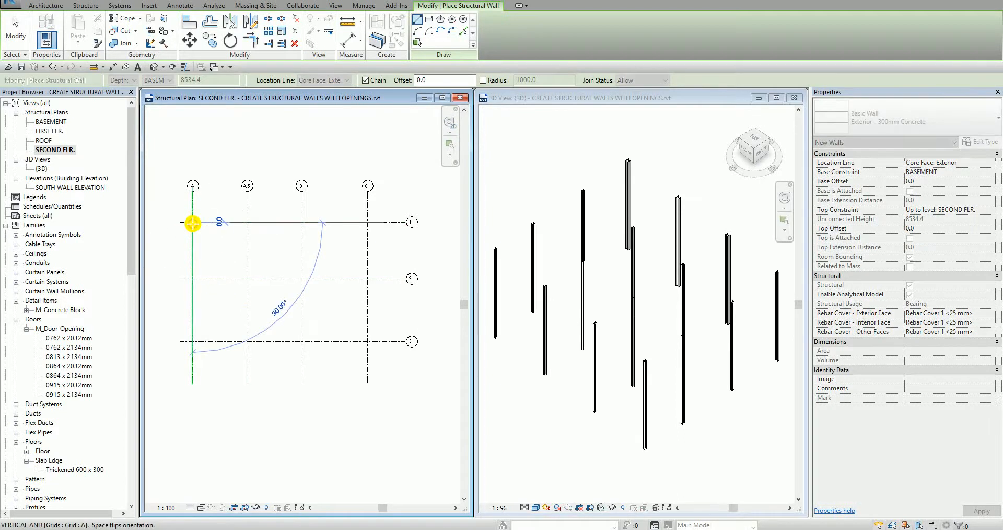
click(303, 225)
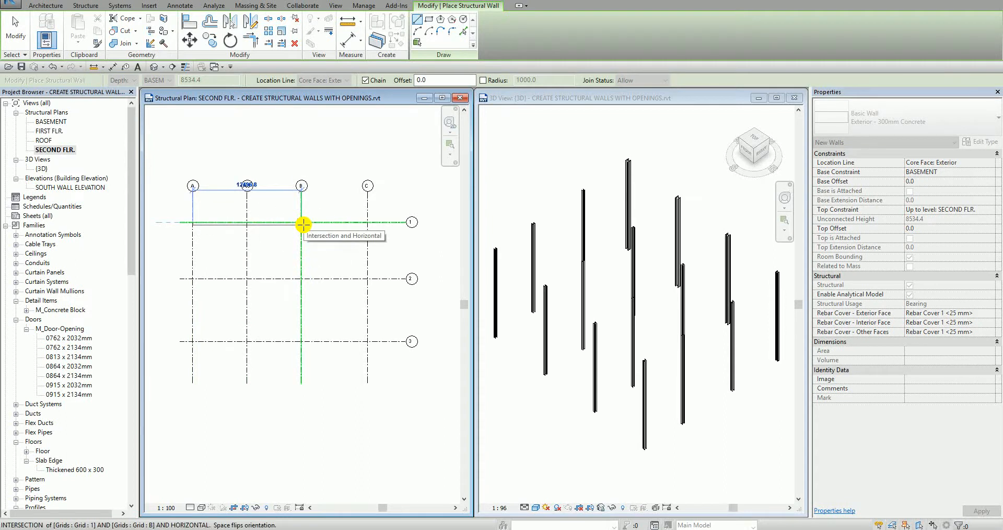
click(297, 277)
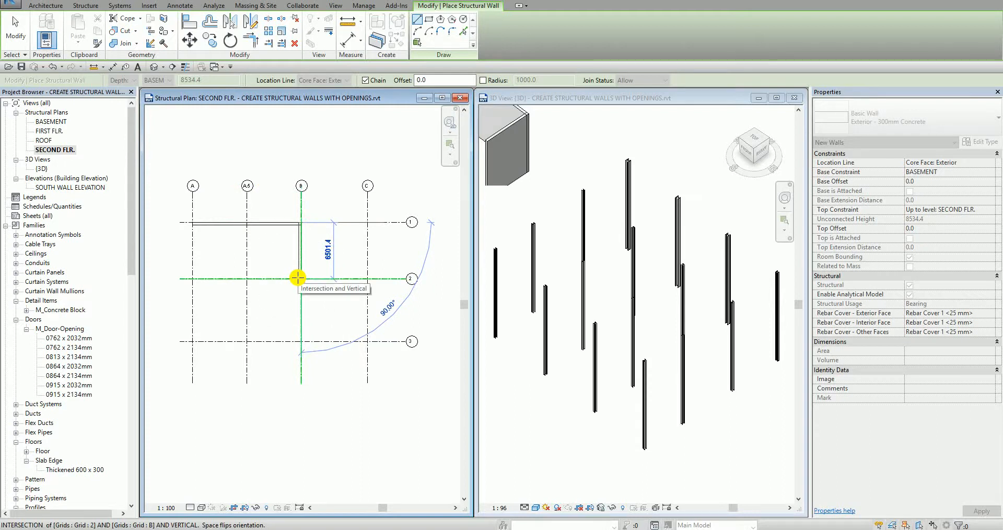
click(297, 277)
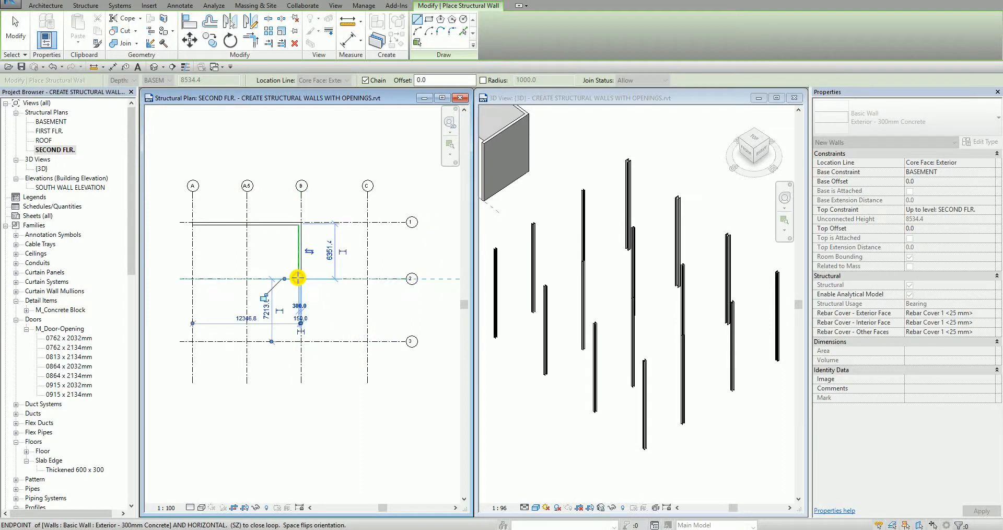
click(367, 277)
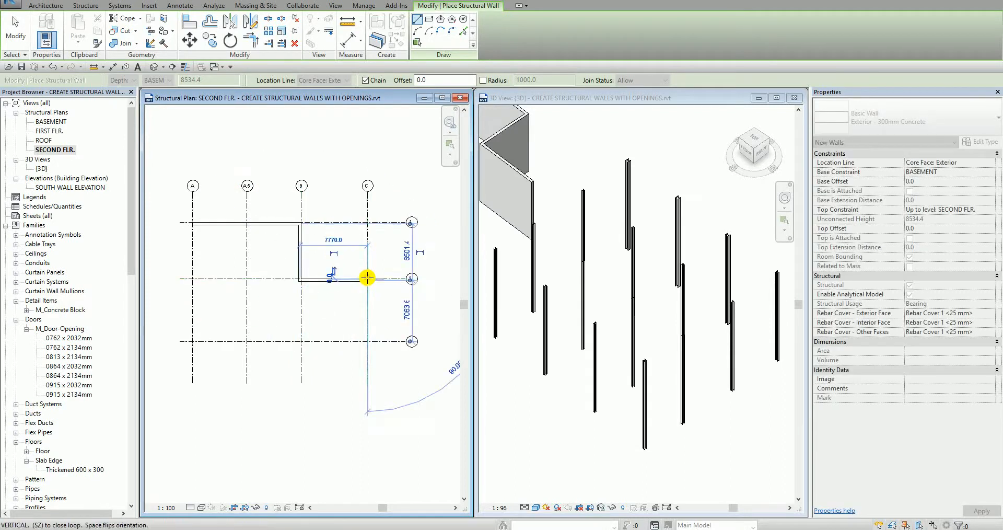
click(364, 340)
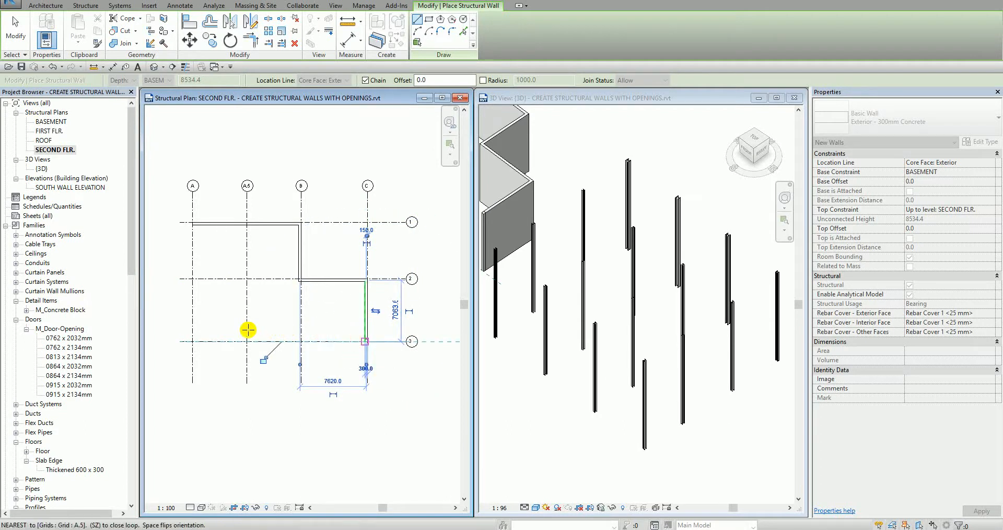
click(192, 342)
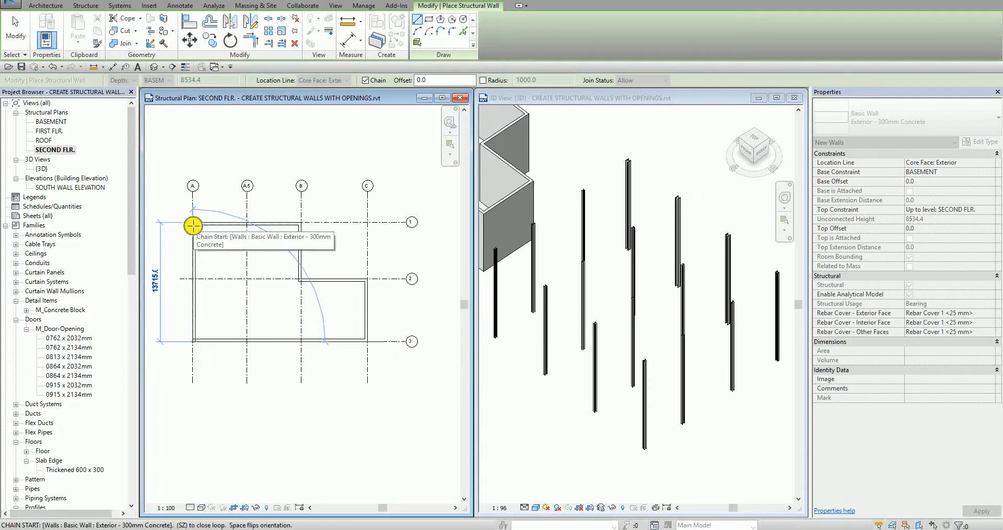
key(Escape)
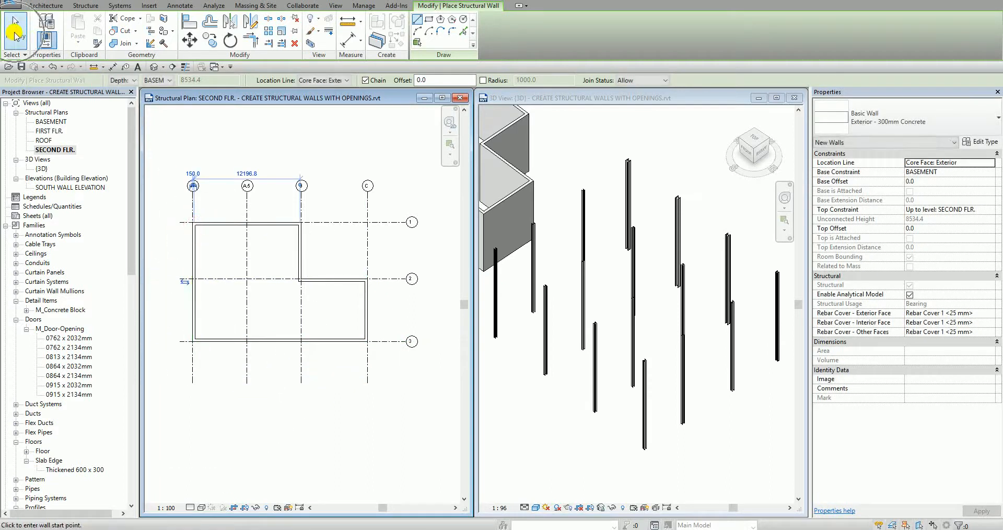
click(15, 34)
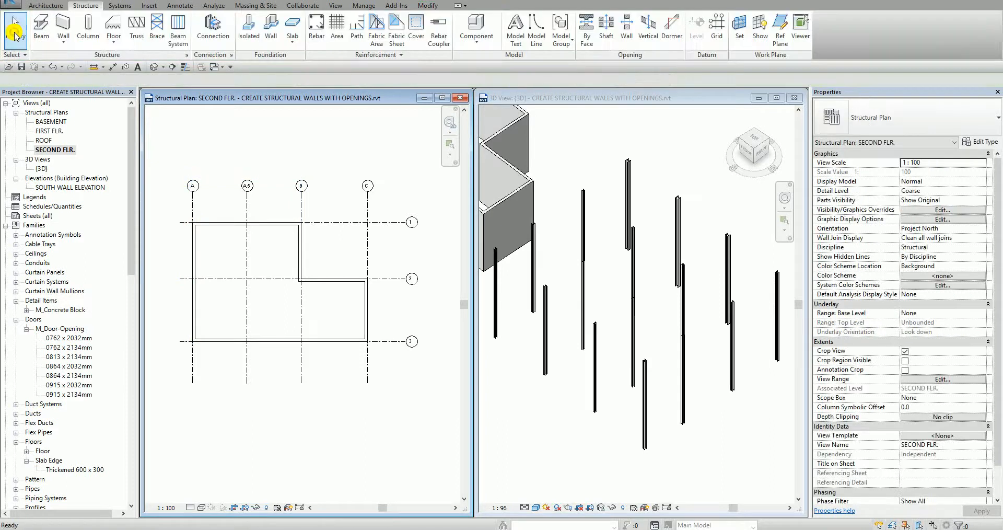
Step: Open the BASEMENT structural plan, close the SECOND FLR. plan, and tile the basement plan beside the 3D view
click(548, 249)
scroll(645, 293, down, 5)
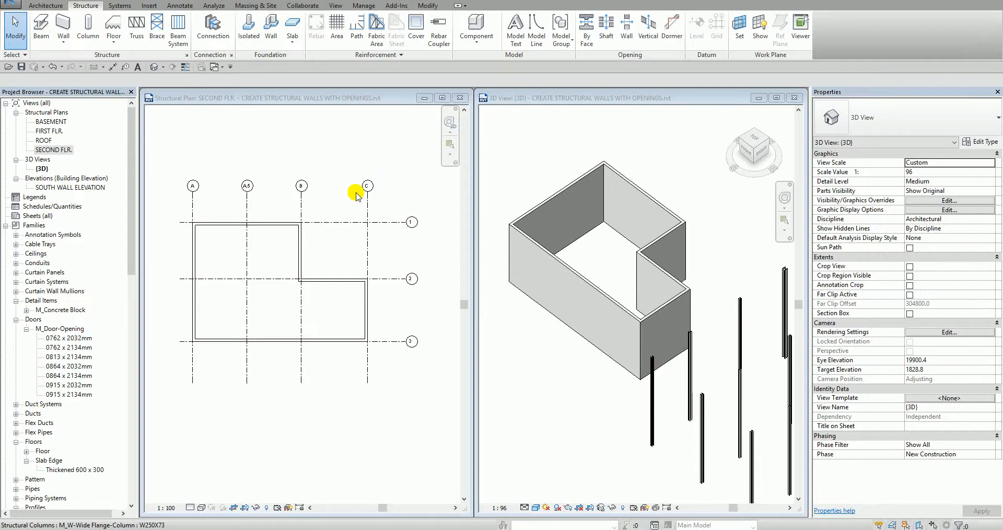
click(246, 149)
click(55, 123)
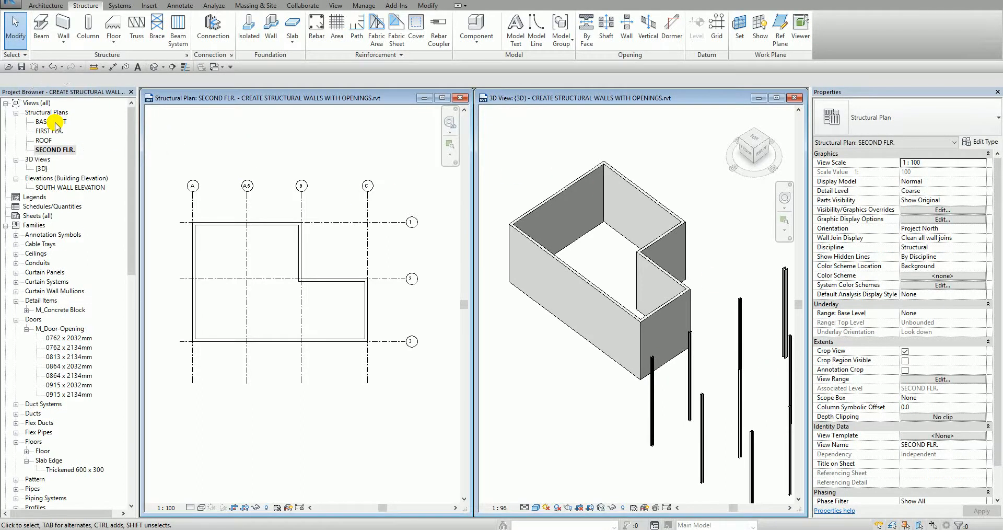
double_click(54, 123)
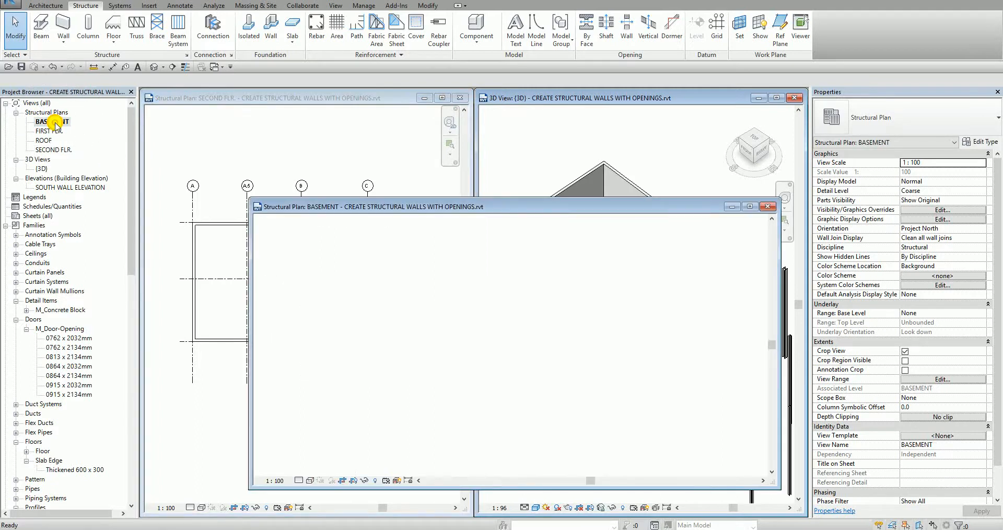
drag(690, 206, 597, 176)
click(463, 98)
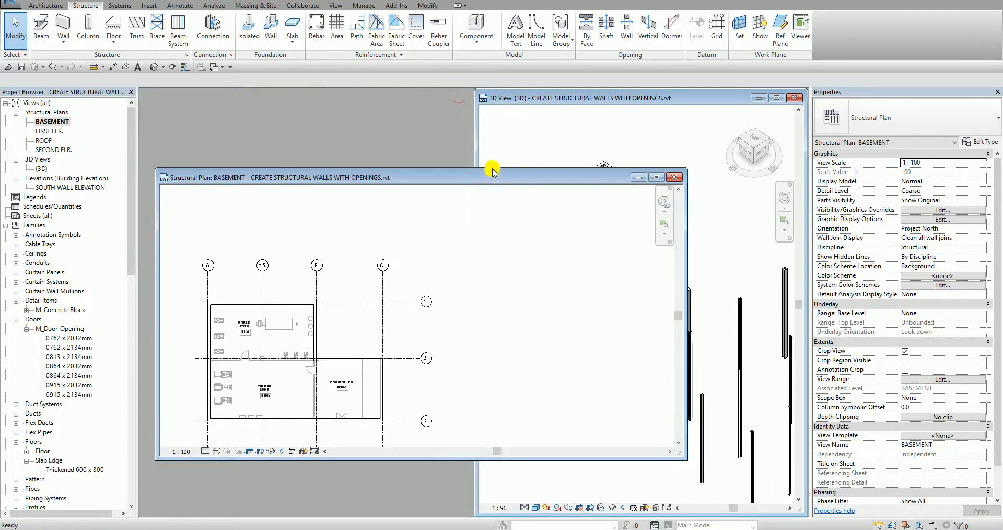
drag(497, 178, 484, 111)
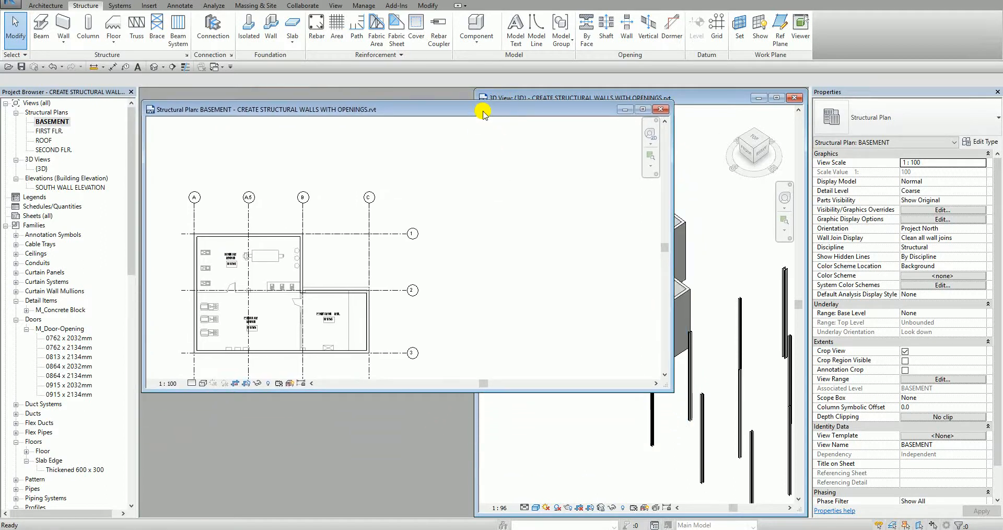
key(w)
key(t)
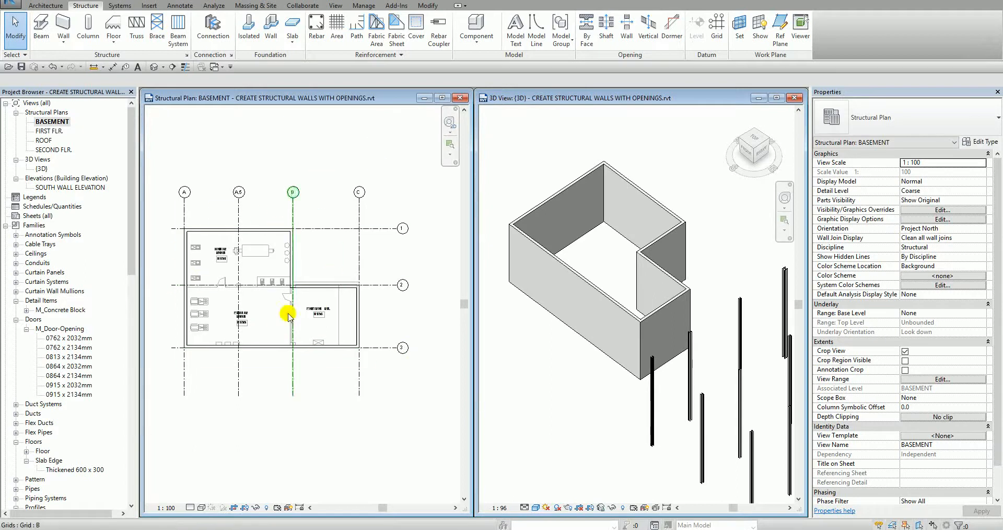
Step: Select the six perimeter walls one by one in the BASEMENT plan, and clear the selection
click(638, 277)
middle_drag(649, 286, 669, 291)
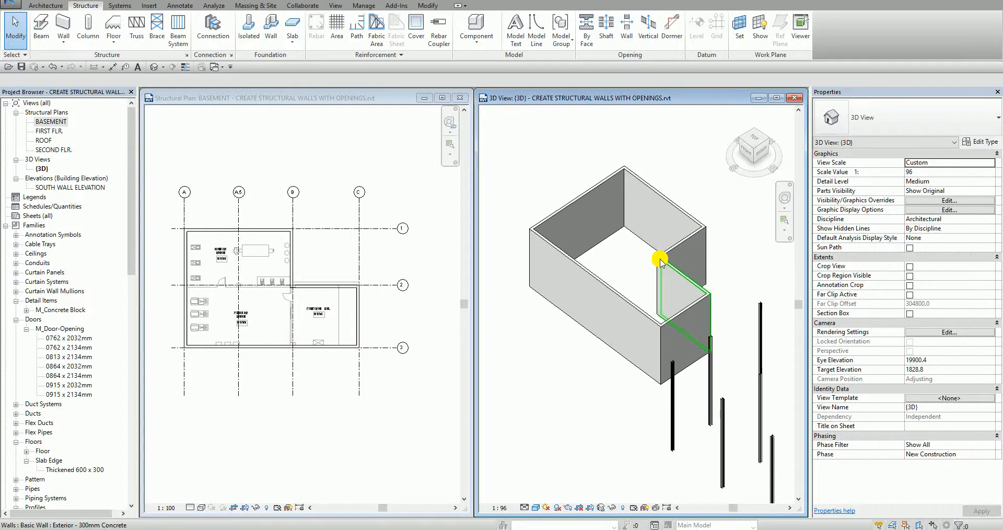
click(410, 264)
scroll(253, 279, up, 2)
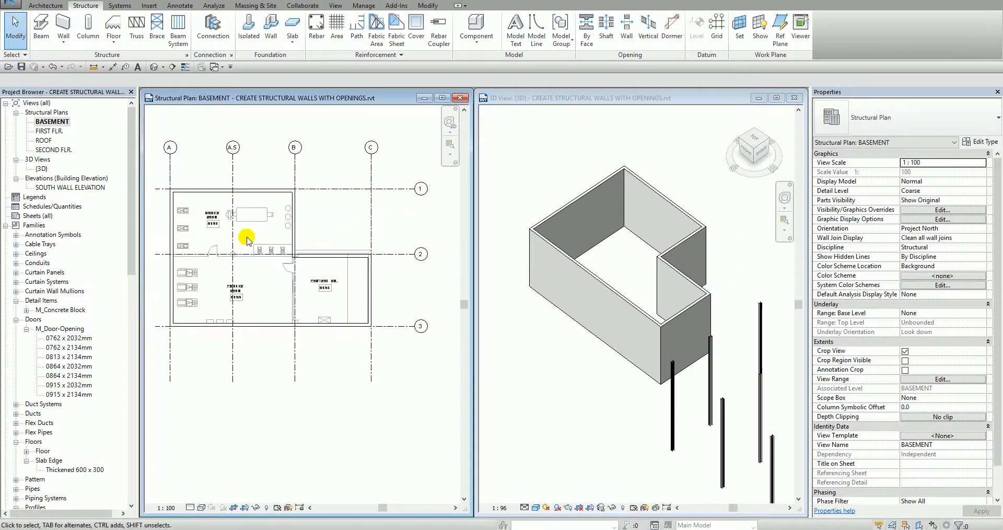
key(ctrl)
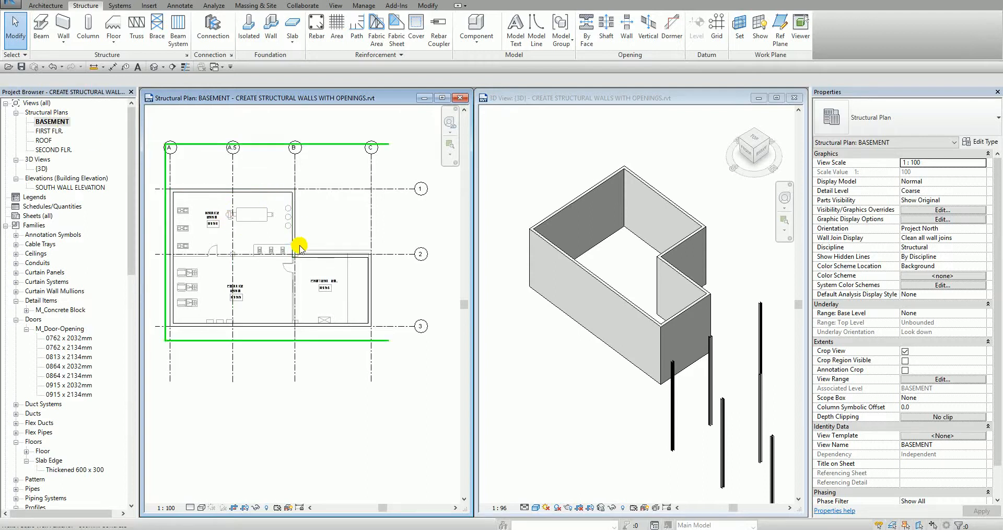
click(213, 196)
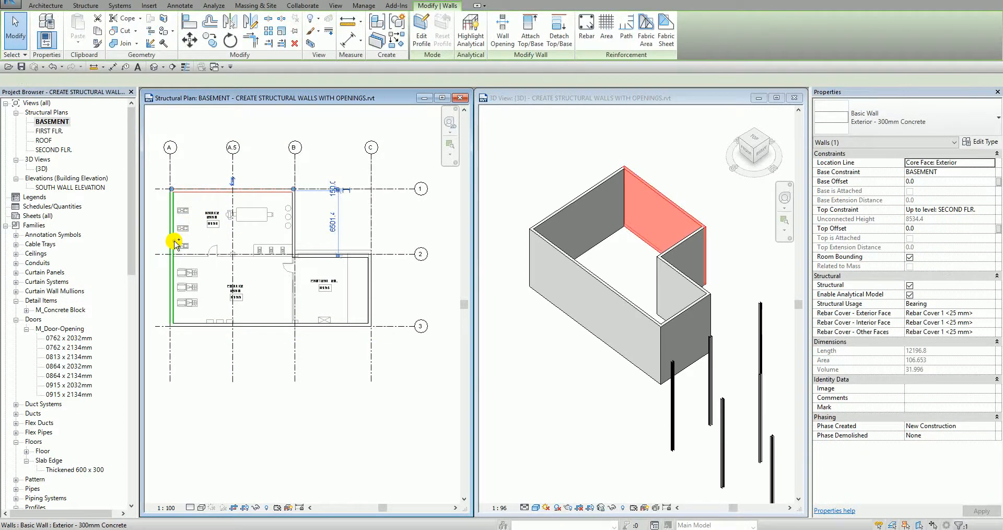
ctrl+click(174, 244)
ctrl+click(192, 324)
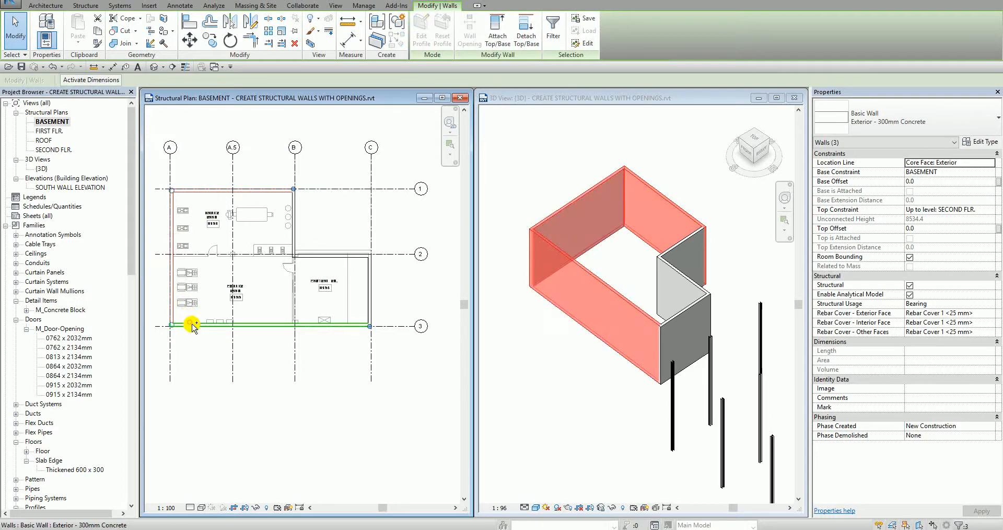
ctrl+click(370, 305)
ctrl+click(355, 256)
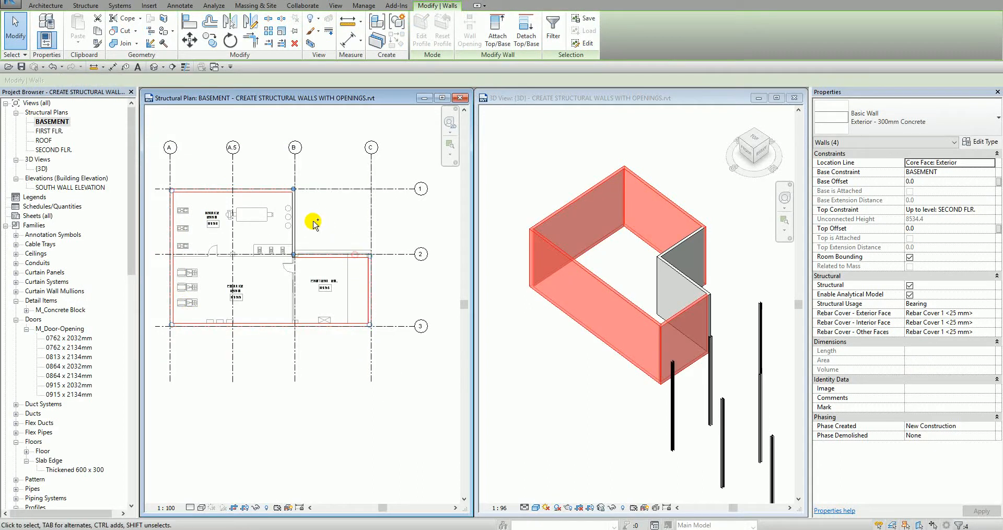
ctrl+click(294, 217)
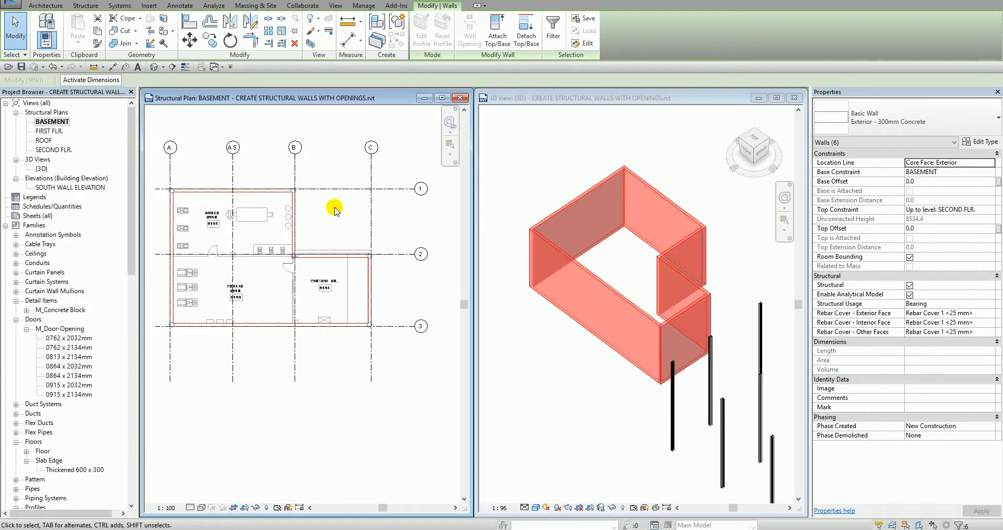
click(15, 35)
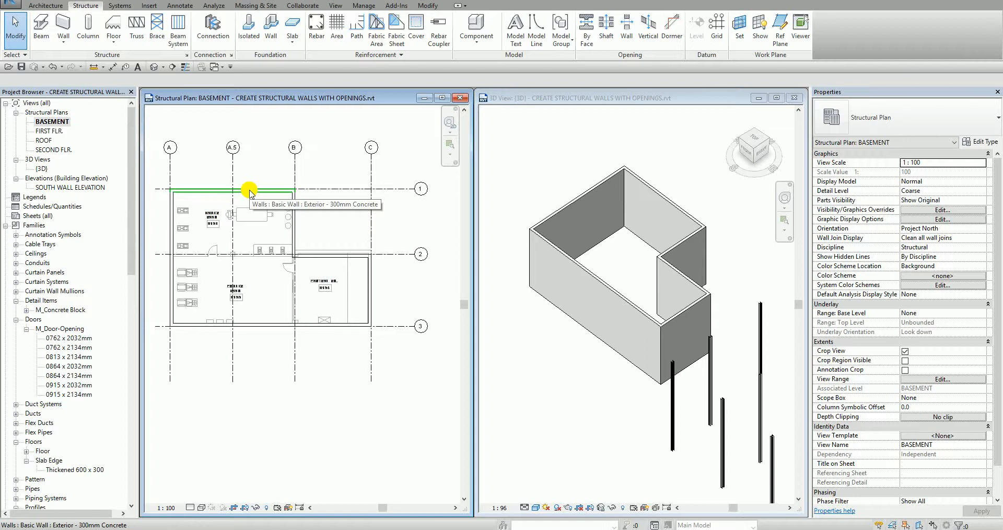
Step: Select the whole chain of connected walls at once from the wall on grid 1, and clear the selection
key(Tab)
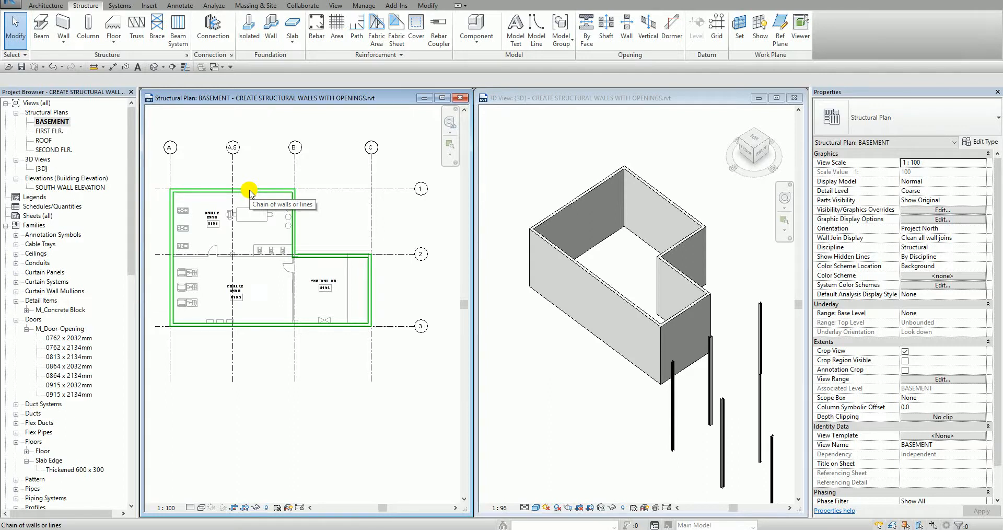
click(250, 192)
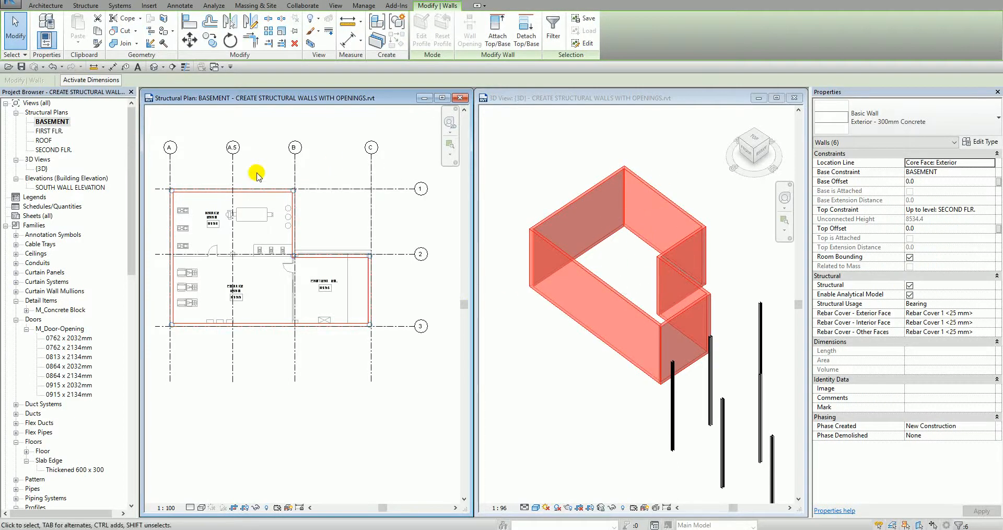
click(267, 174)
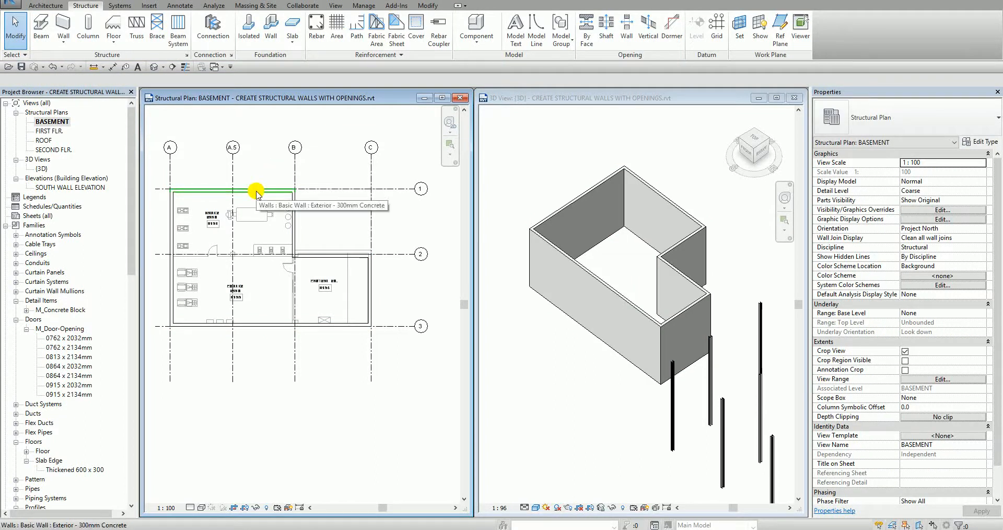
Step: Chain-select all the perimeter walls, set their Base Offset to -450, and deselect them
key(Tab)
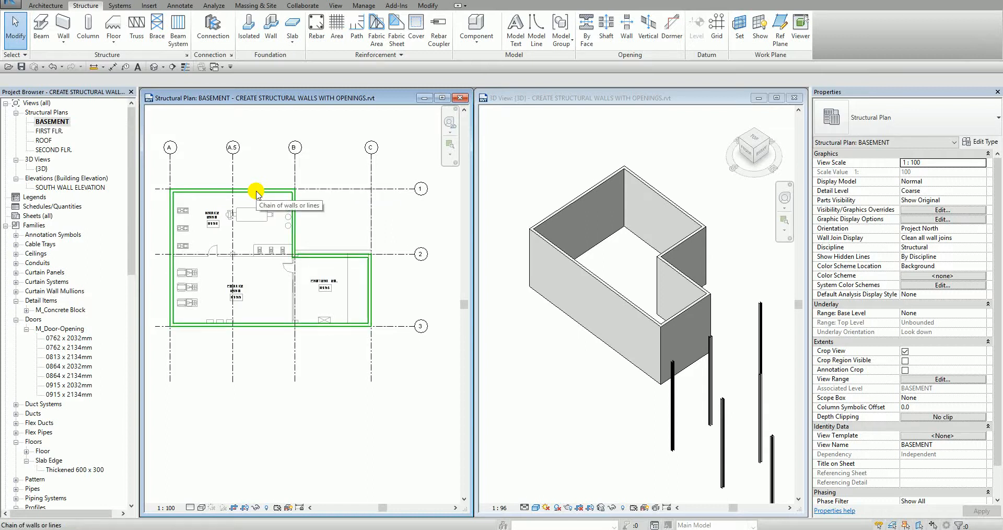
click(257, 194)
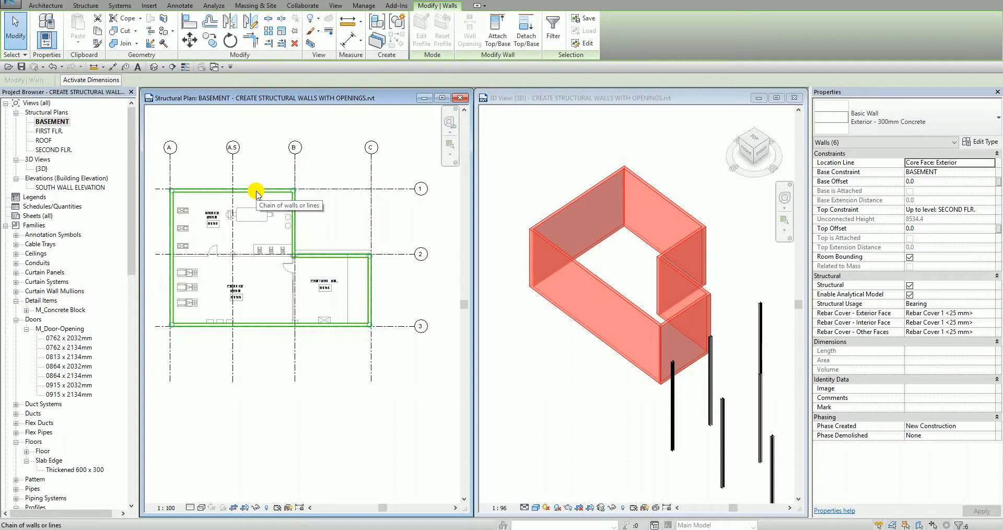
click(852, 183)
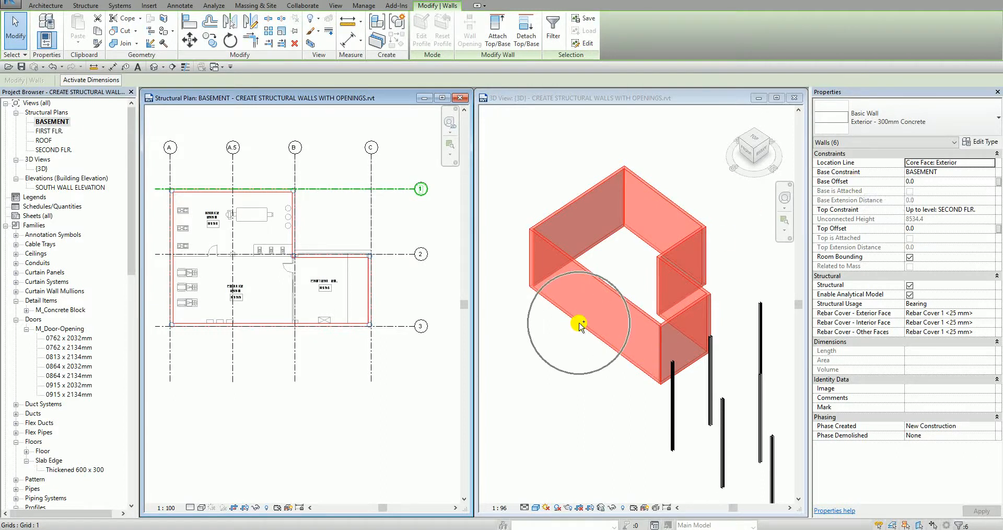
click(924, 173)
click(923, 182)
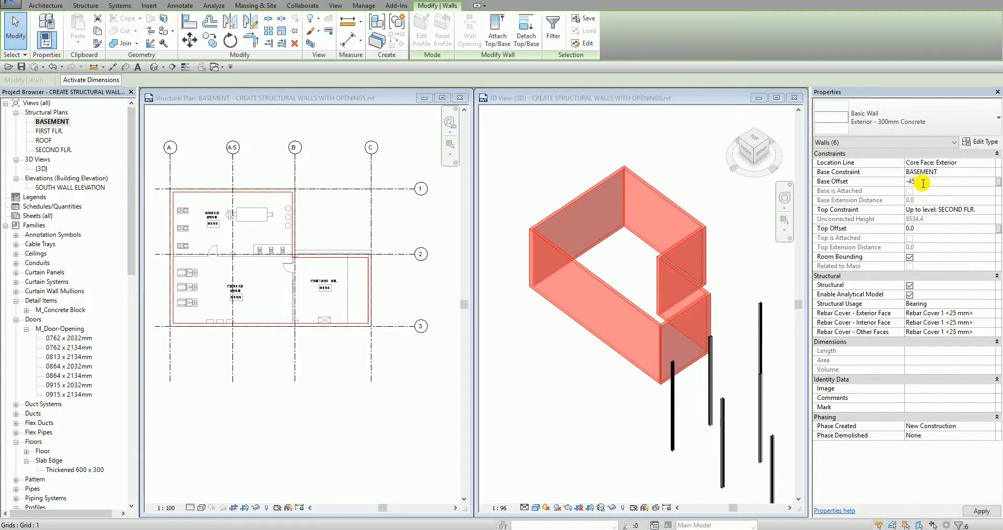
text(-450)
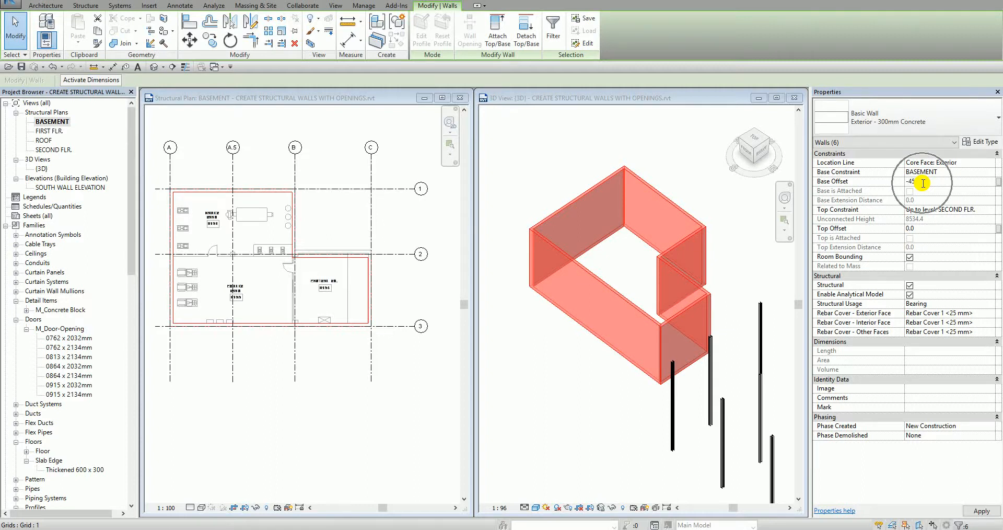
click(980, 507)
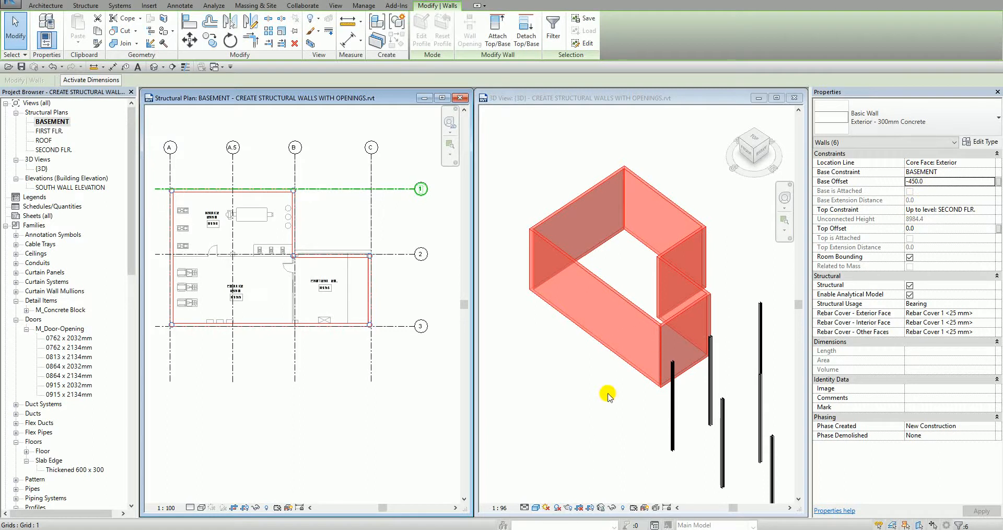
click(917, 180)
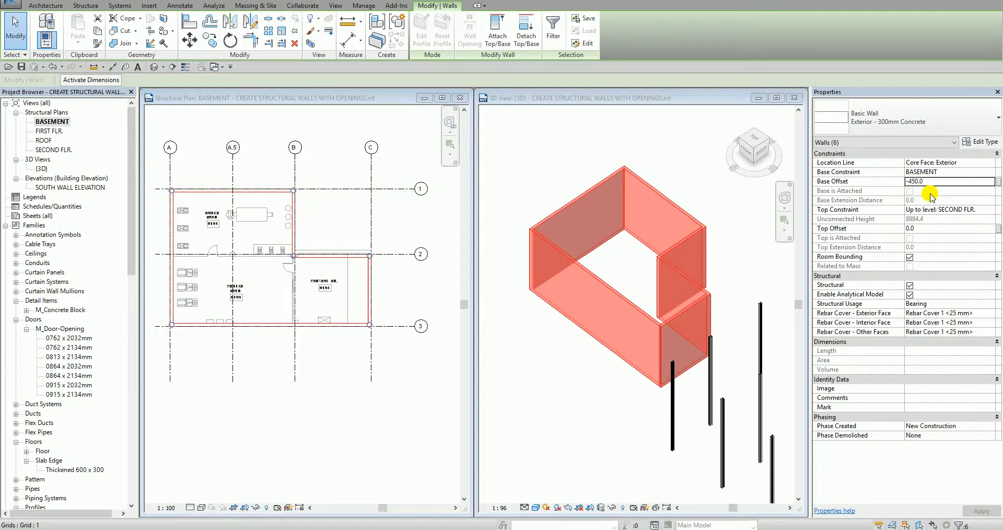
click(350, 399)
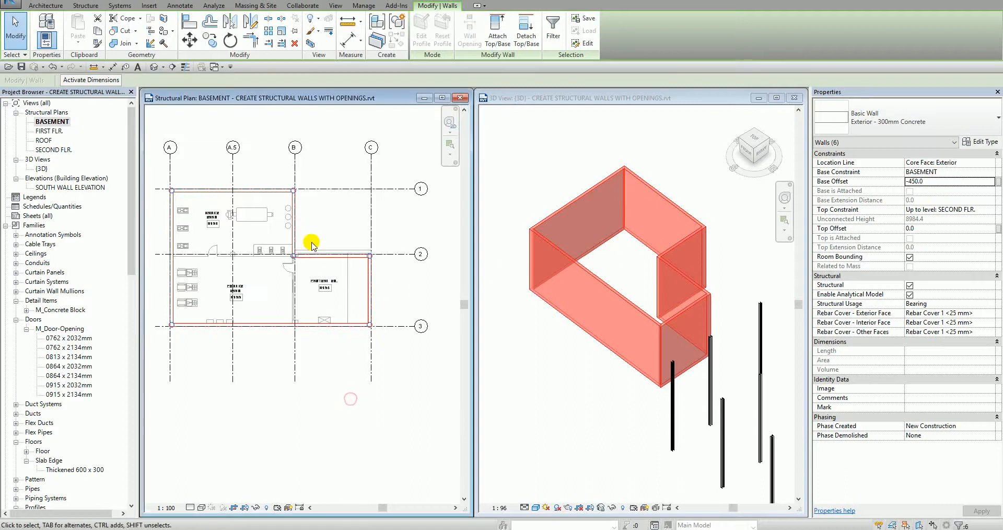
scroll(312, 244, up, 3)
scroll(311, 243, up, 1)
click(307, 304)
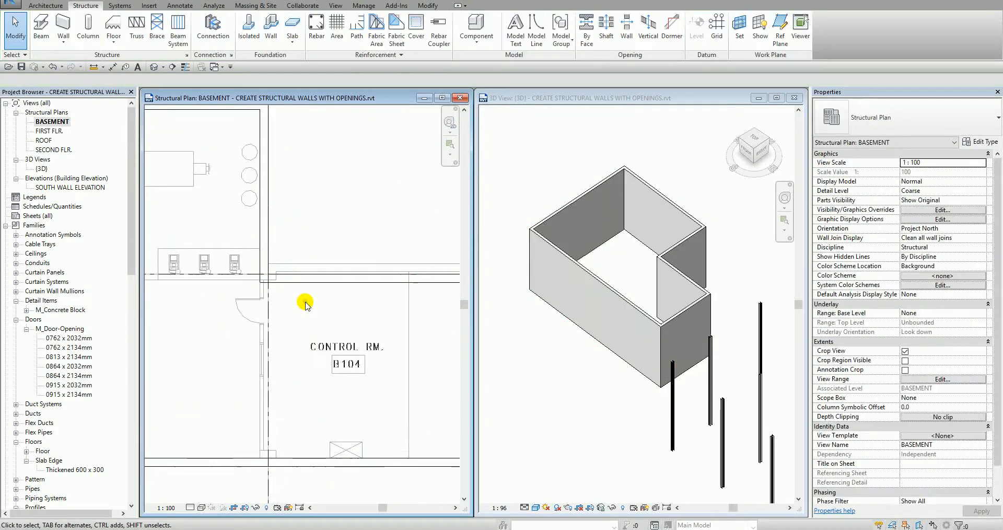
Step: Align the upper wall of the control room along grid 2 with the drawing line just outside it, with Multiple Alignment enabled
scroll(280, 304, up, 1)
middle_drag(333, 308, 273, 310)
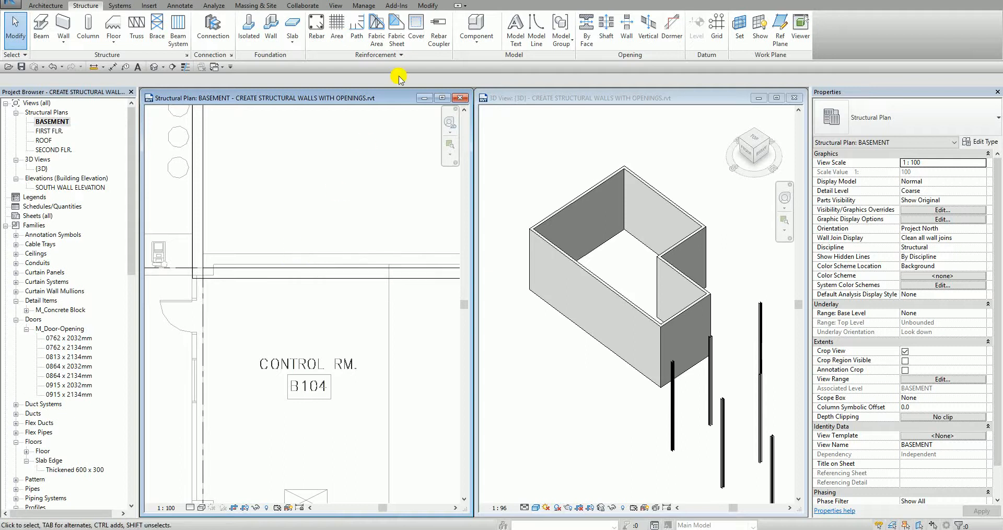
click(428, 6)
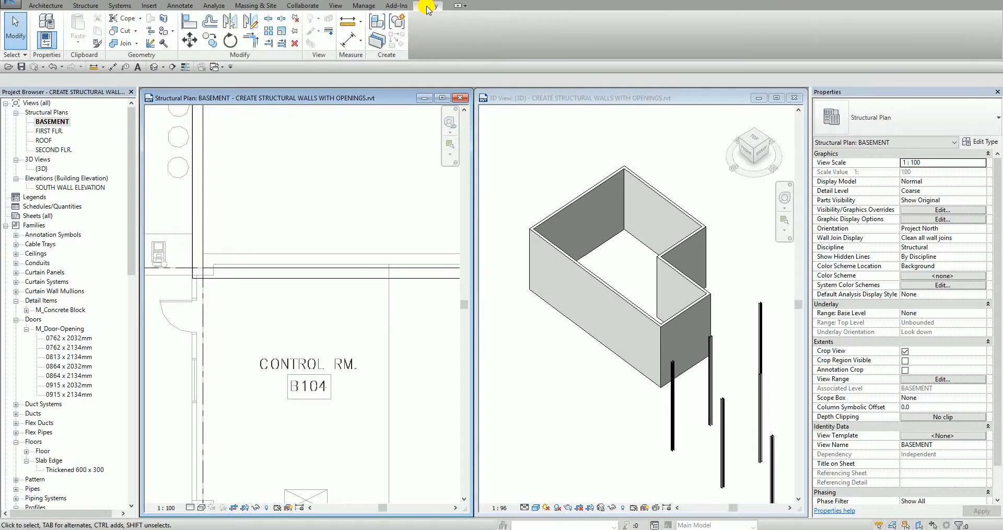
click(191, 23)
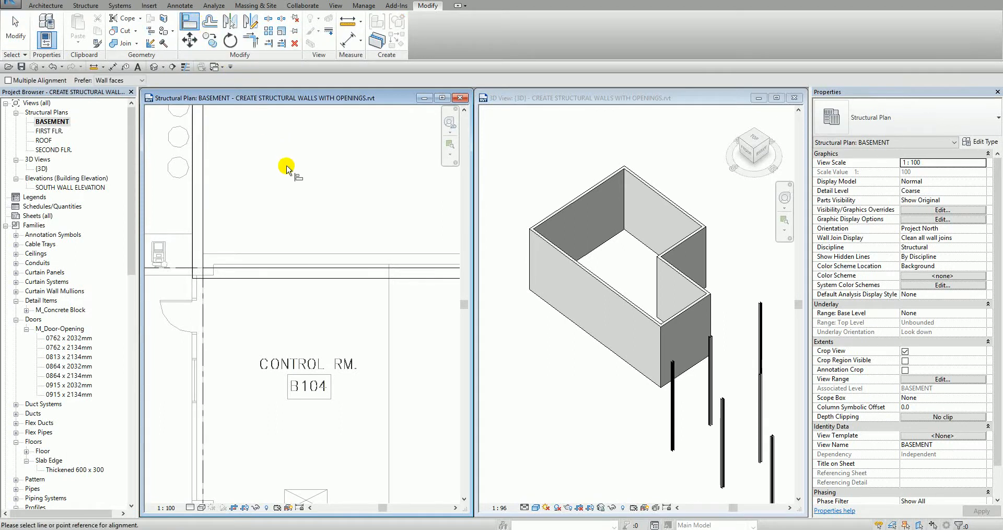
click(295, 254)
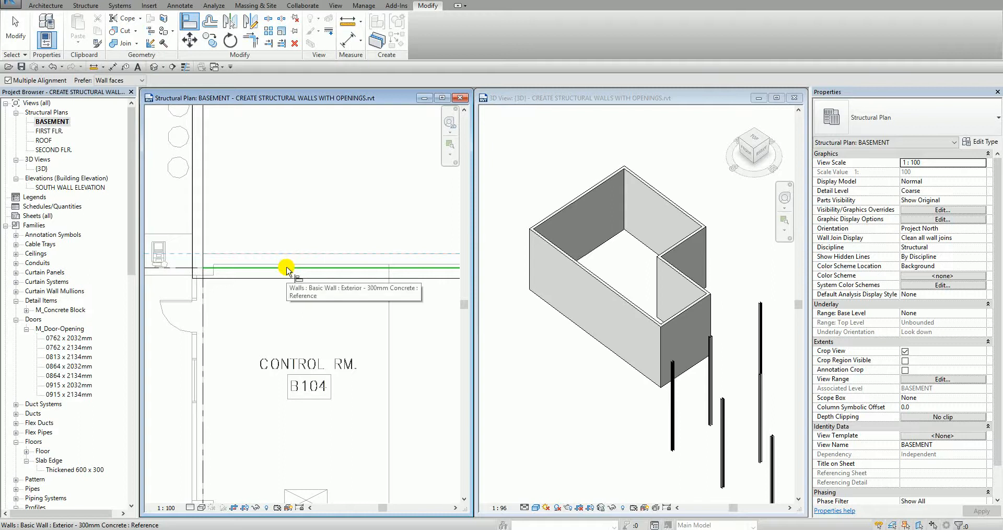
click(286, 268)
scroll(273, 314, down, 1)
scroll(274, 312, down, 1)
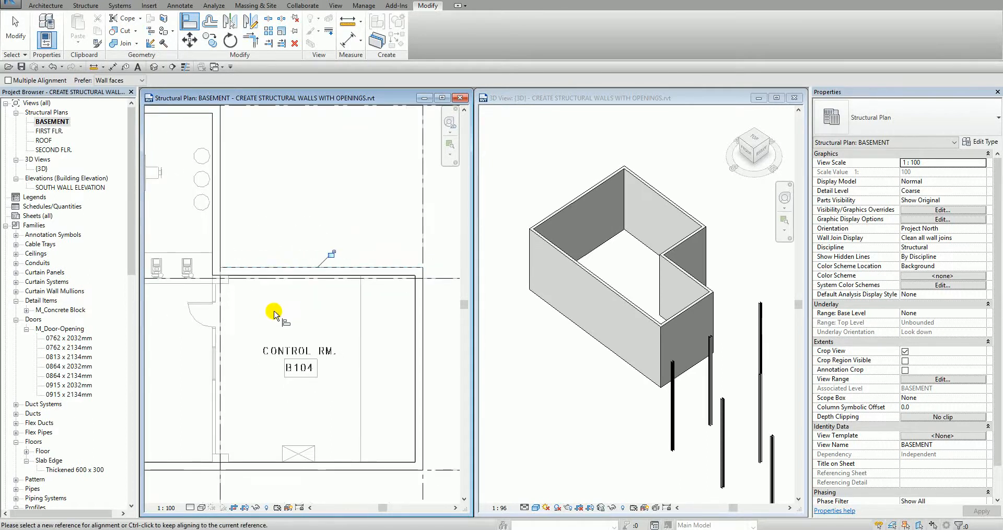
middle_drag(274, 313, 314, 286)
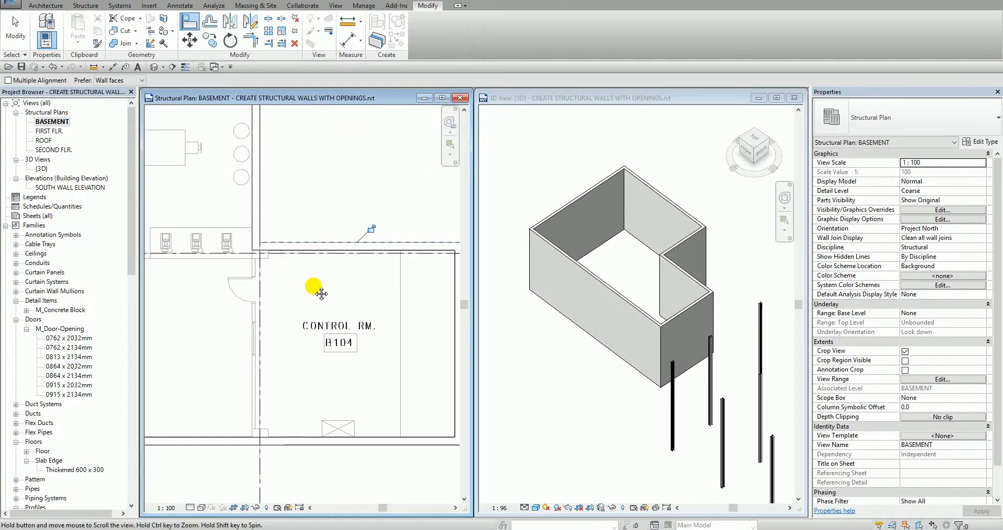
click(14, 30)
scroll(301, 203, down, 2)
scroll(301, 204, down, 1)
middle_drag(301, 203, 340, 190)
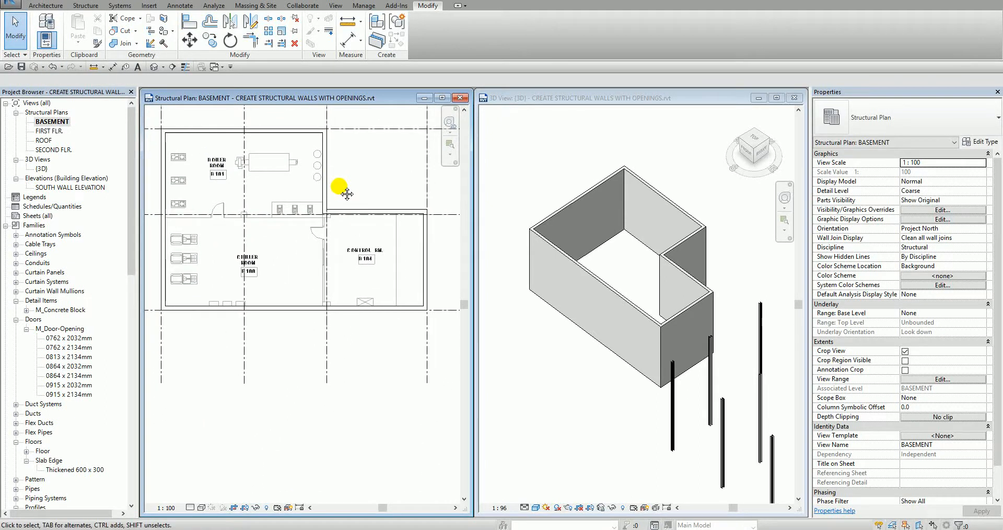
Step: Open the FIRST FLR. structural plan, close the BASEMENT plan, and tile the first floor plan beside the 3D view
click(957, 266)
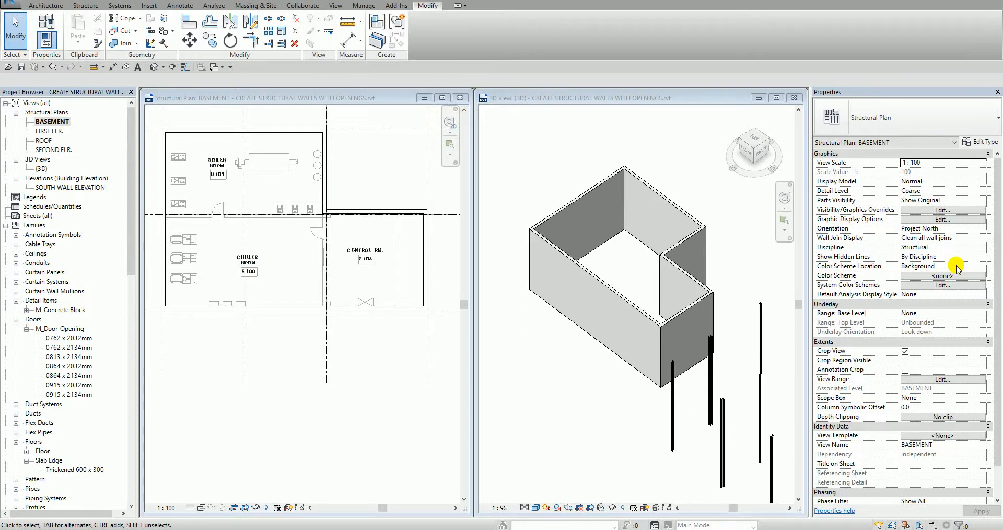
click(50, 131)
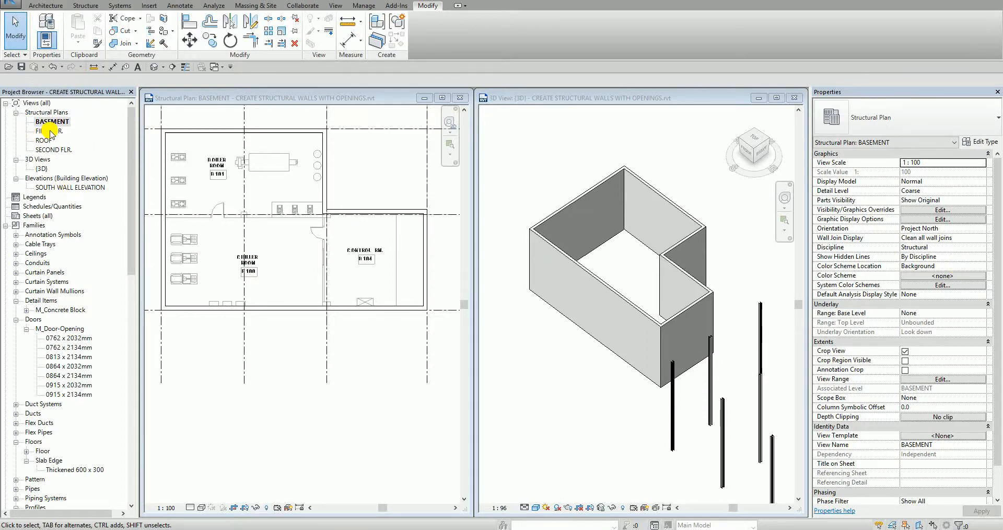
double_click(51, 132)
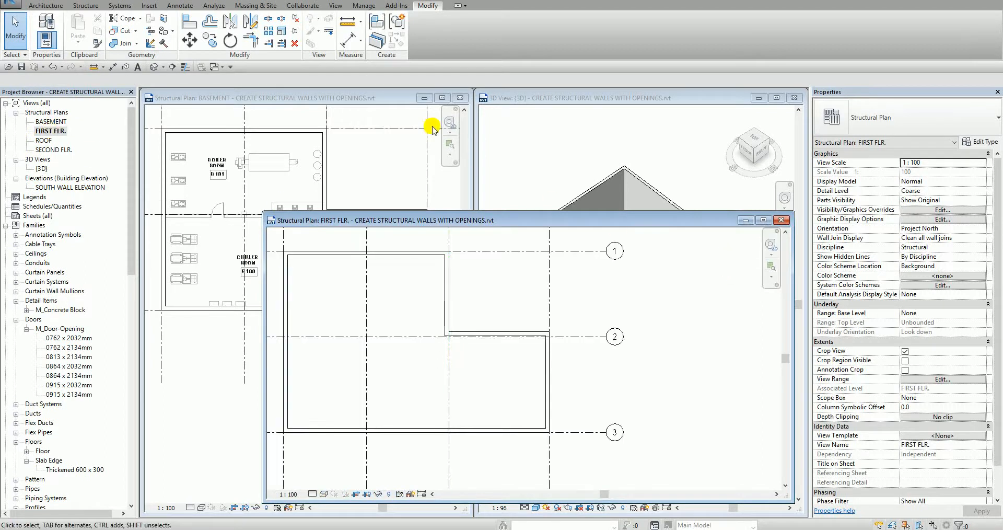
click(345, 103)
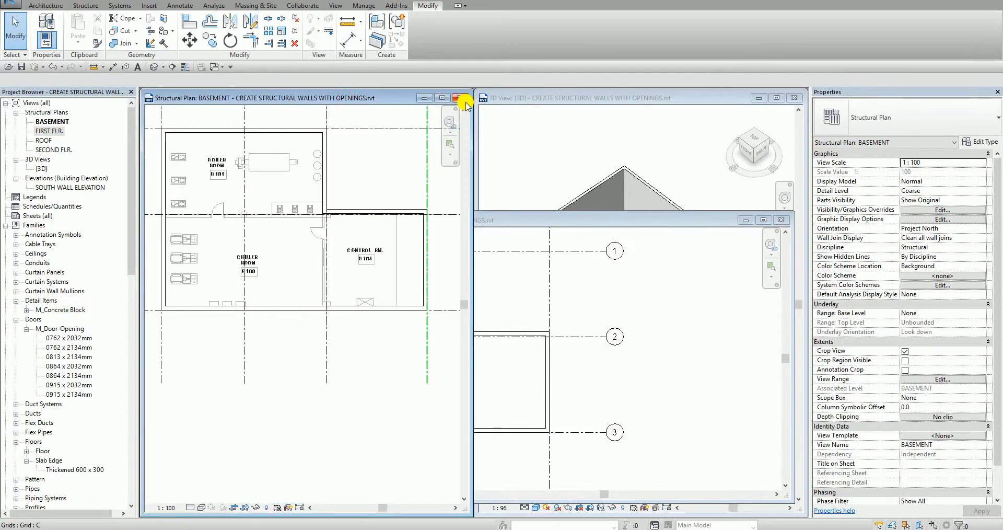
click(459, 97)
drag(534, 223, 413, 113)
key(w)
key(t)
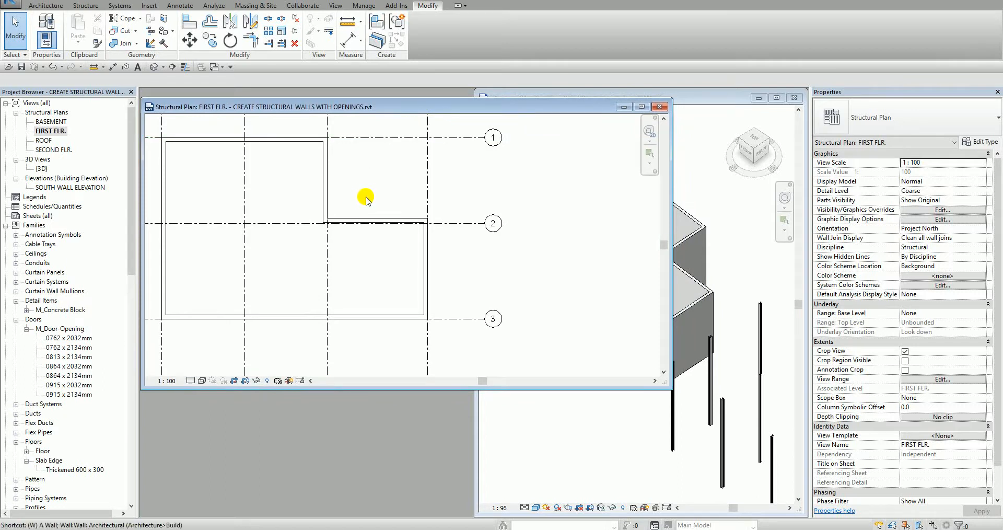
middle_drag(319, 262, 318, 312)
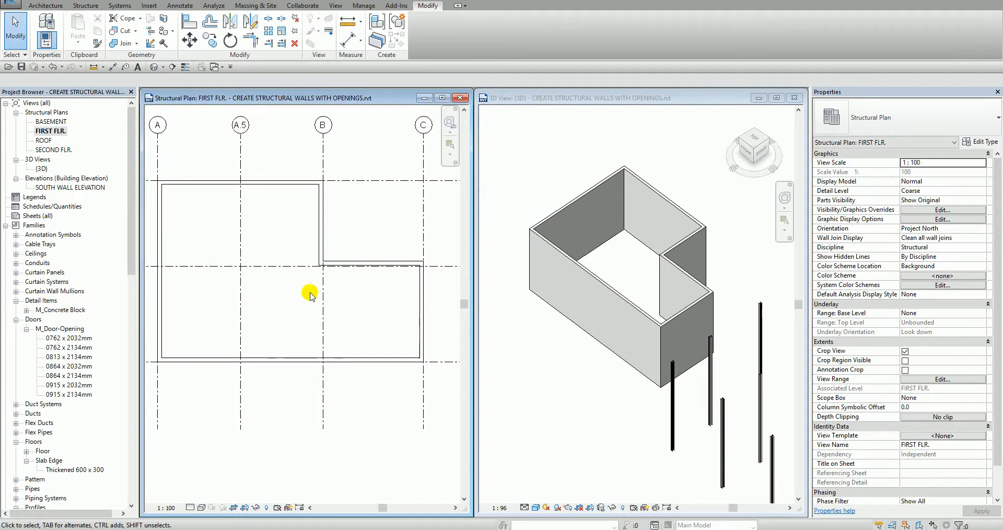
Step: Start a new structural wall using the Generic - 190mm Masonry type
click(83, 8)
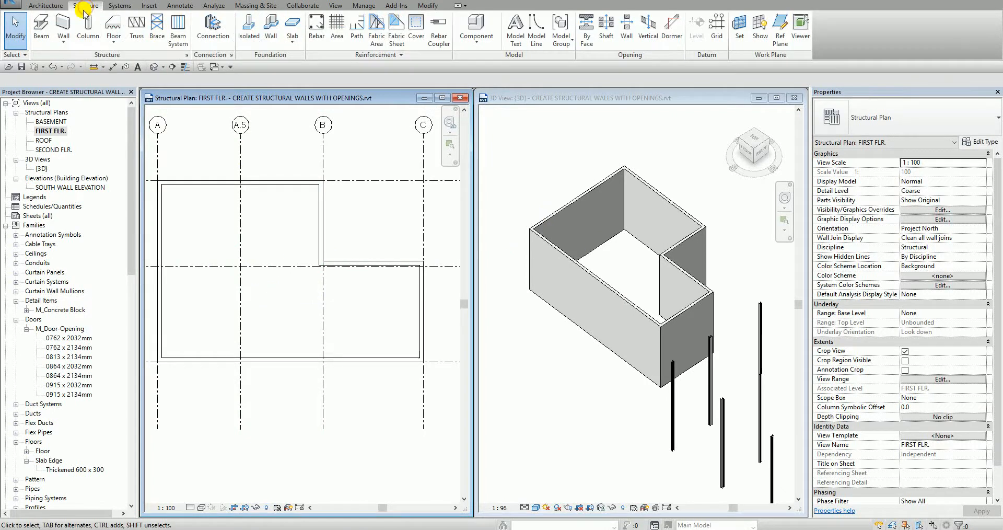
click(64, 23)
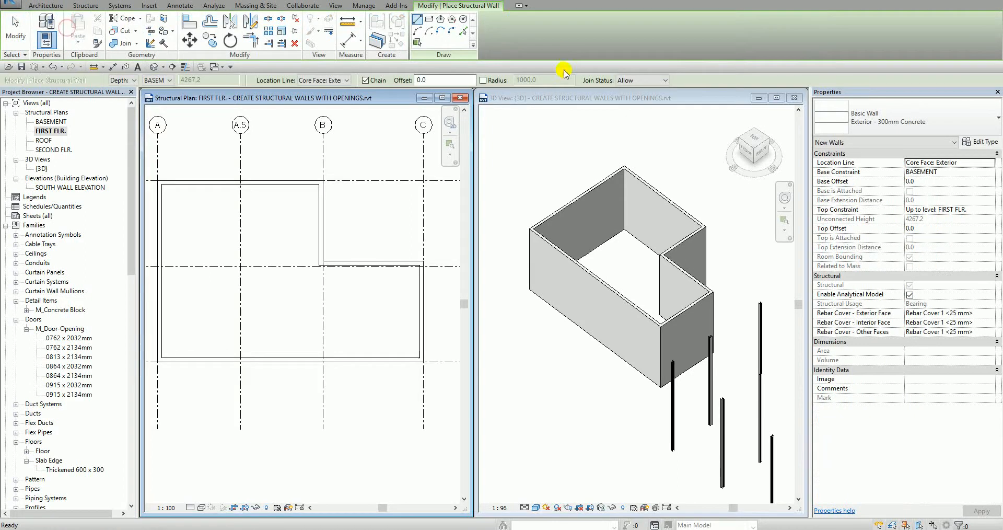
click(886, 118)
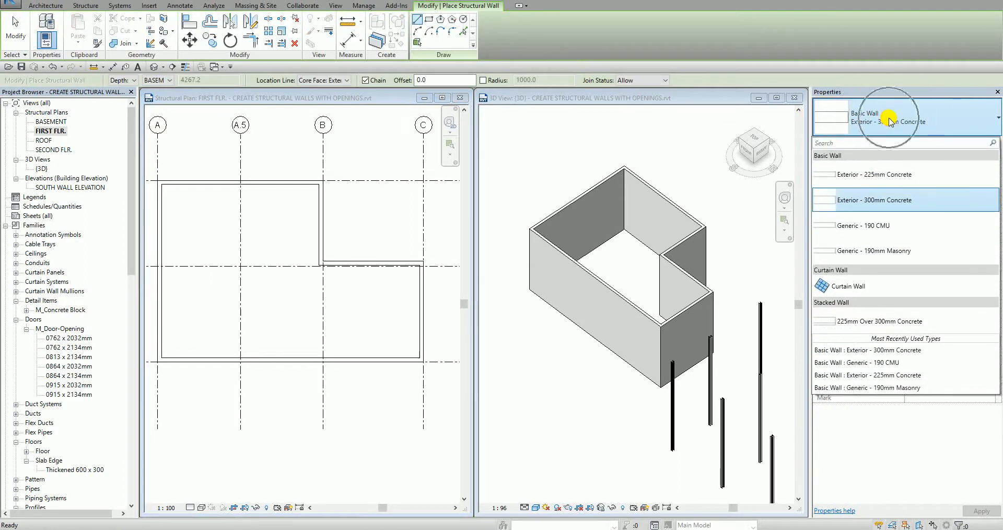
click(877, 252)
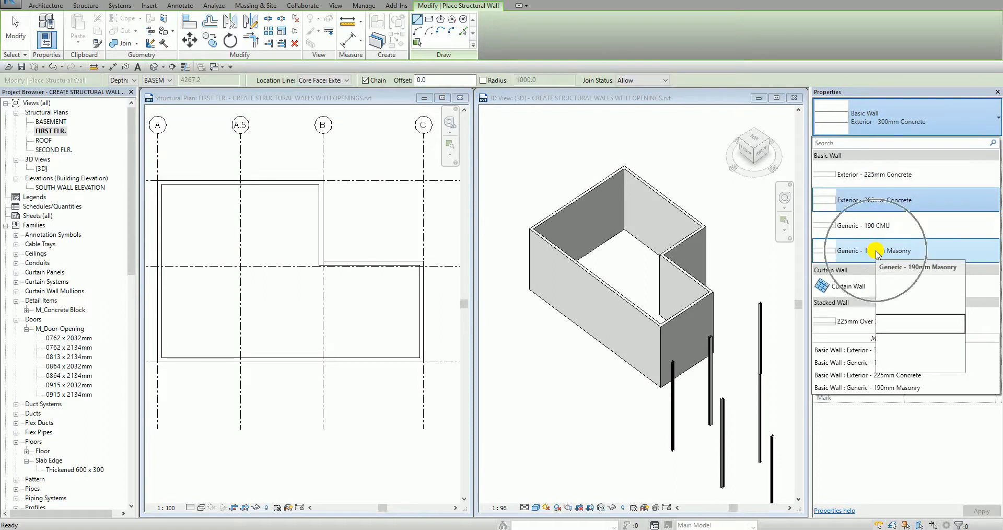
click(877, 252)
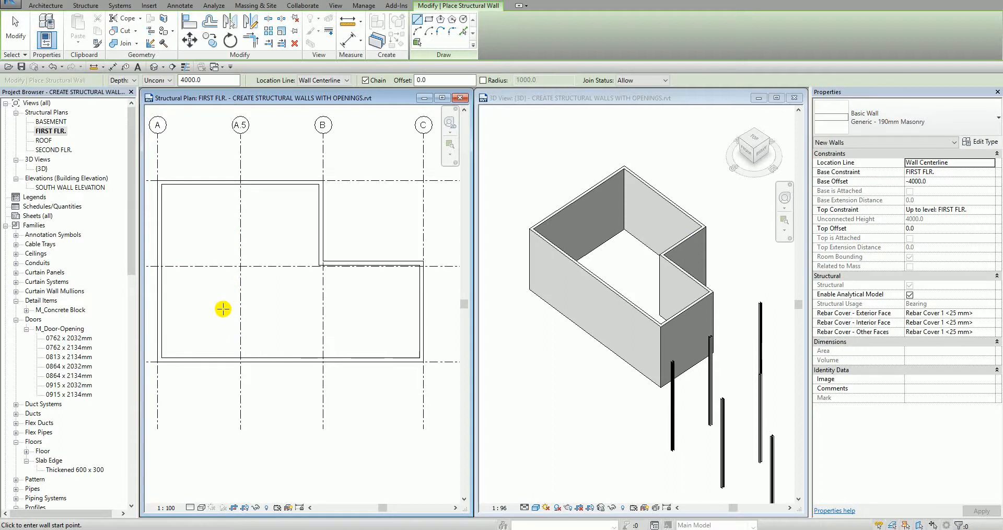
Step: Set the new wall's depth down to BASEMENT and its location line to Core Face: Exterior
click(157, 80)
click(159, 91)
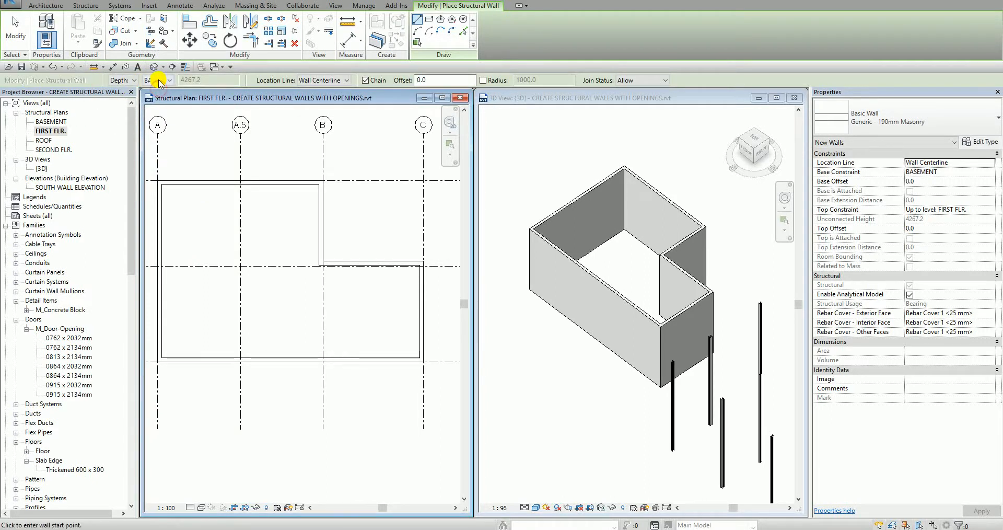
key(ctrl)
key(ctrl)
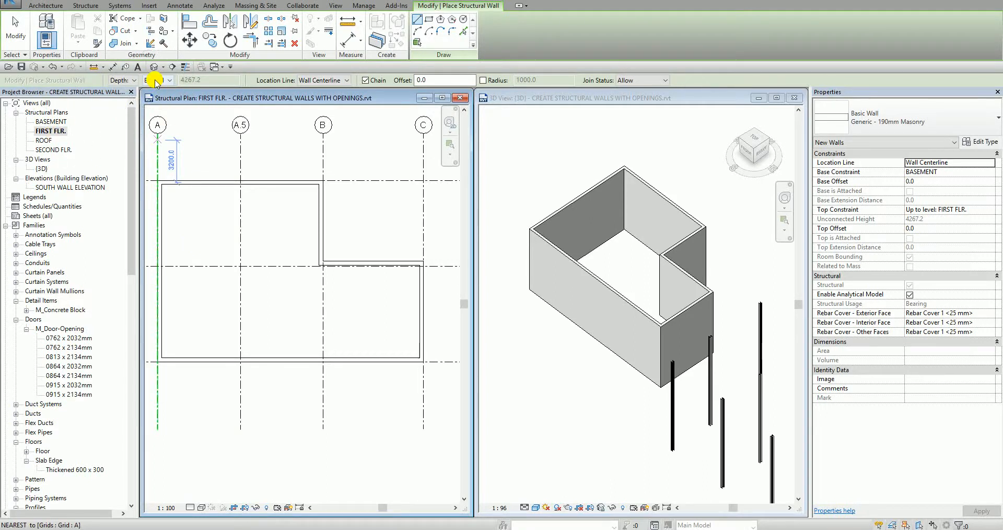
middle_drag(197, 235, 217, 216)
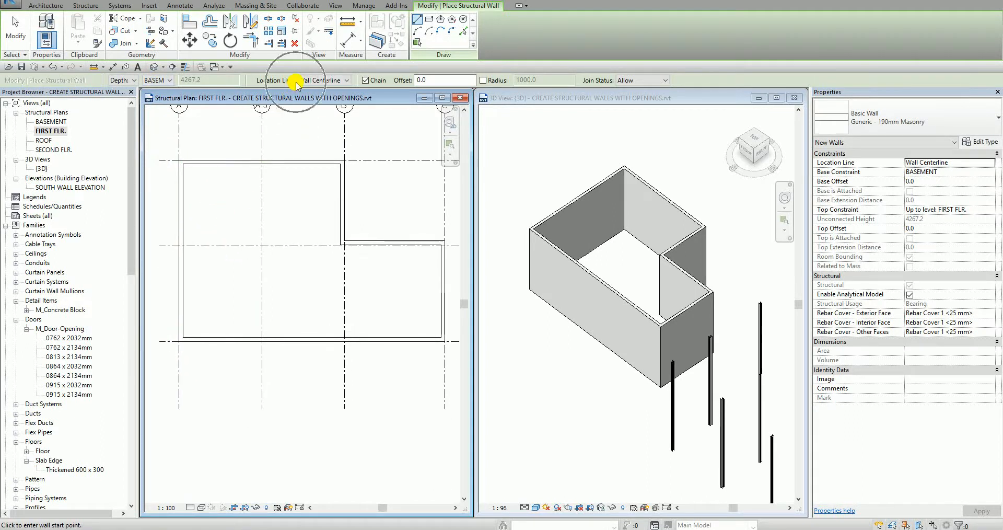
click(319, 81)
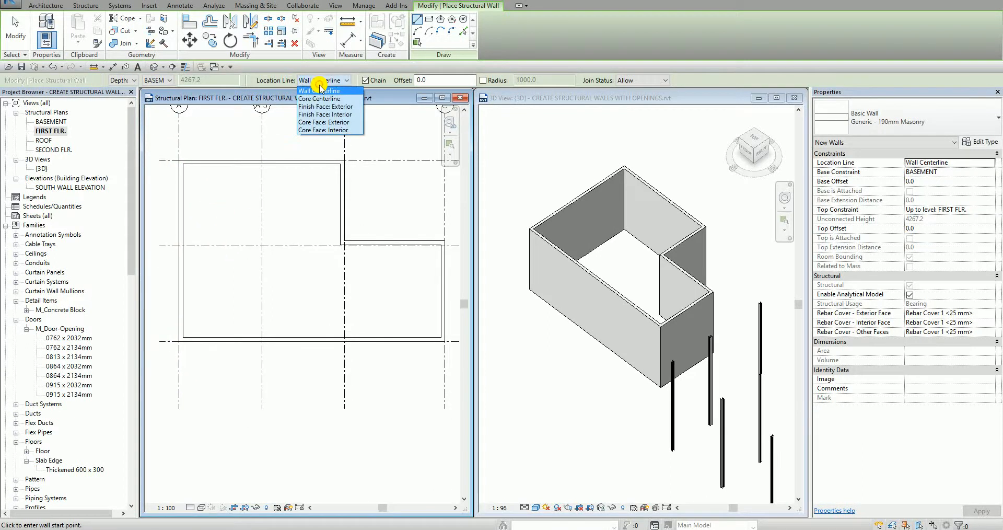
click(317, 122)
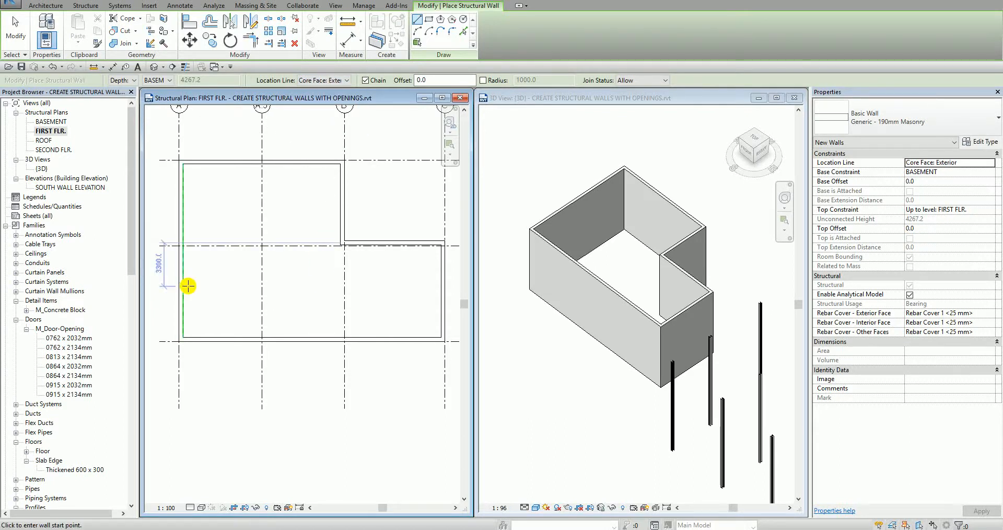
Step: Draw an 11900 mm masonry wall along grid 2 from the inner face of the grid A wall, and check it in 3D
scroll(209, 247, up, 3)
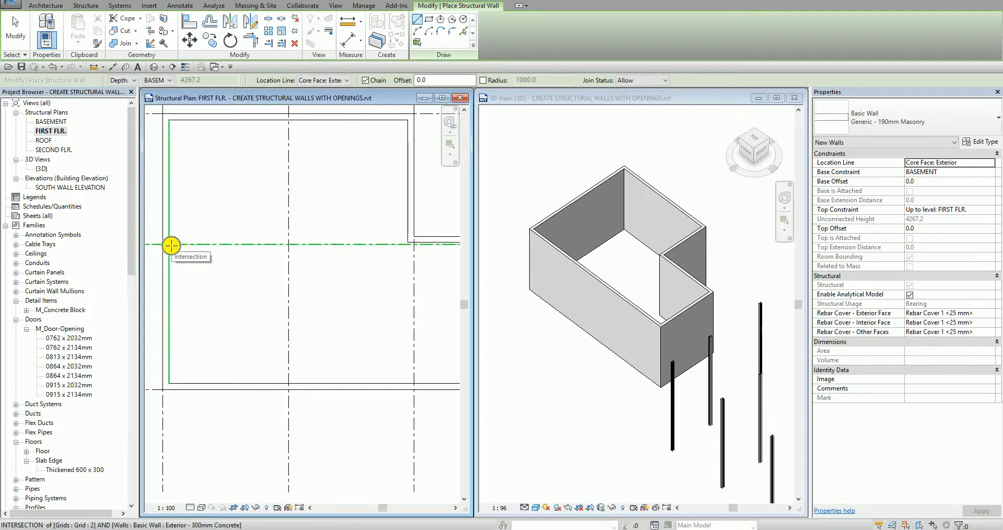
click(171, 245)
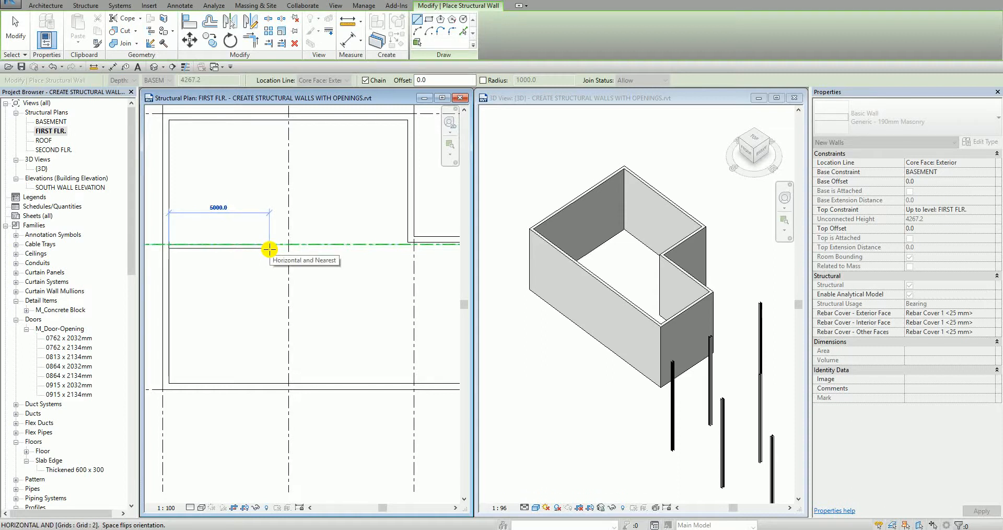
text(11)
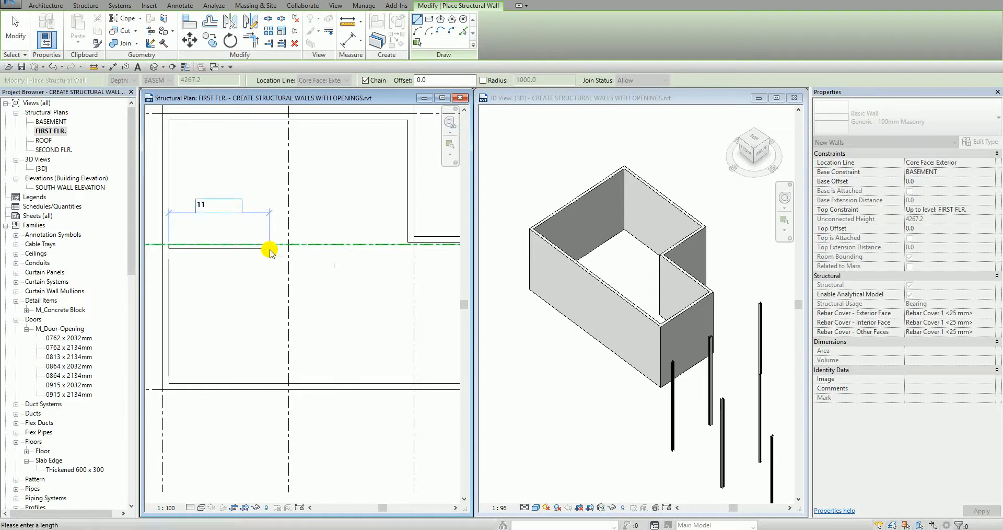
text(900)
key(Return)
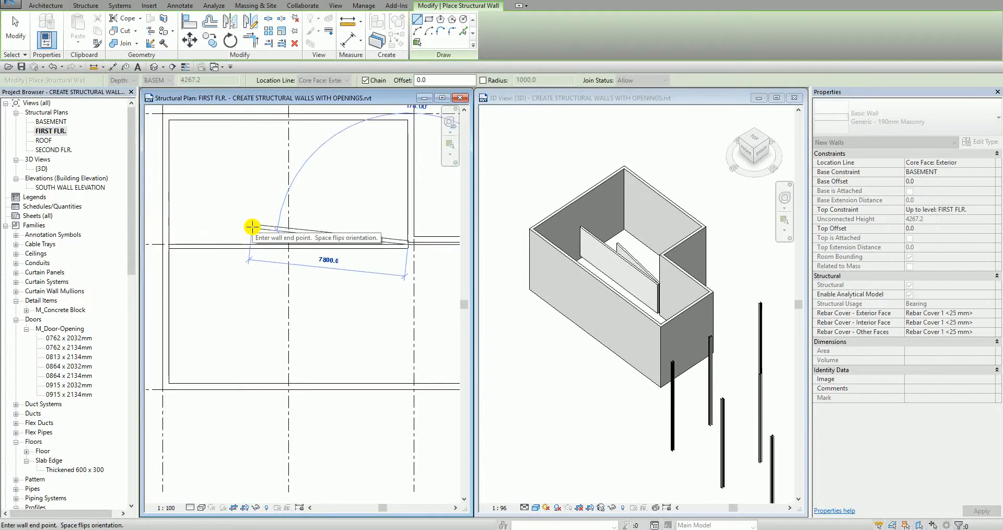
click(14, 36)
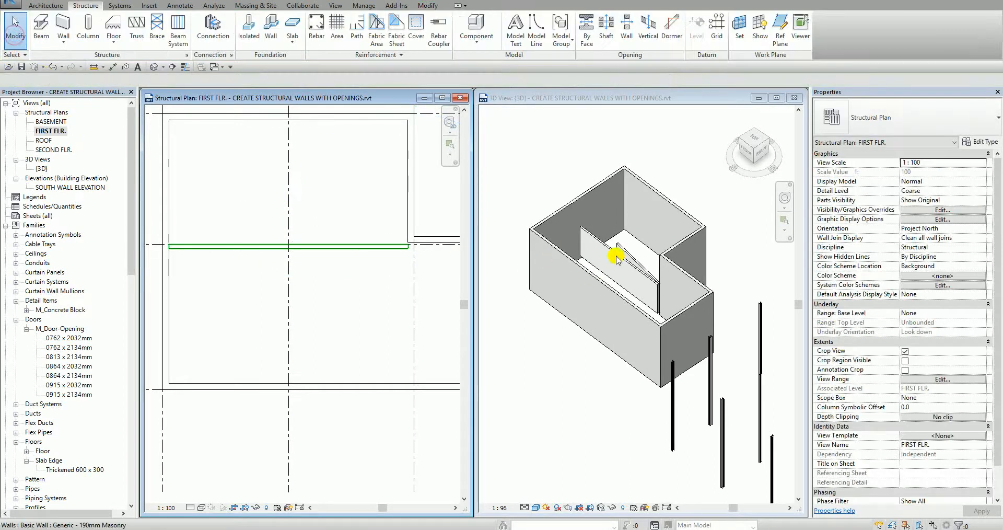
click(695, 159)
scroll(655, 232, down, 2)
scroll(604, 326, up, 5)
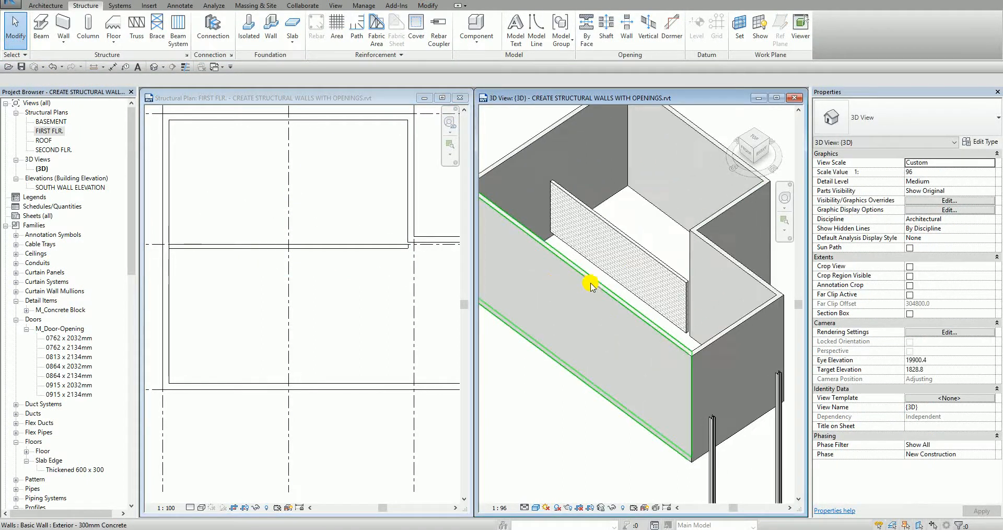
scroll(565, 285, down, 2)
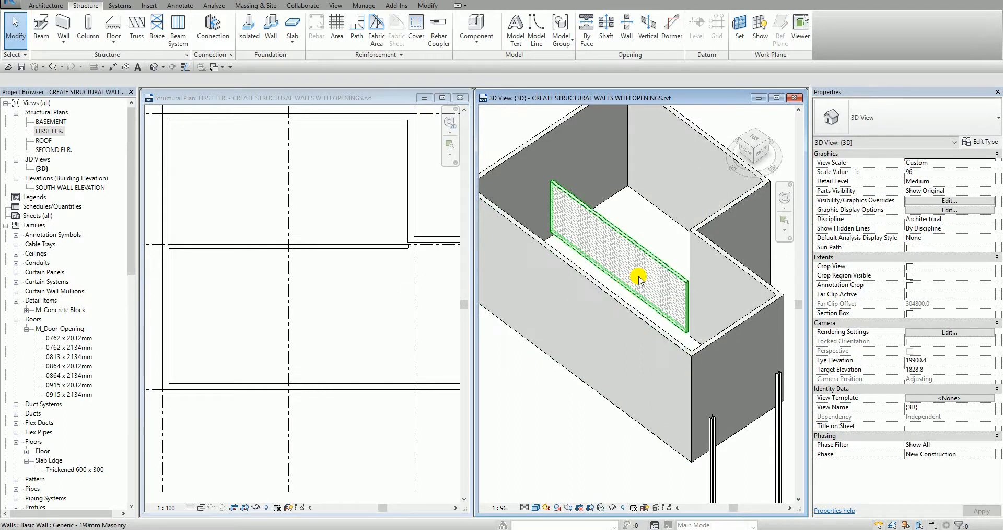
Step: Reopen the BASEMENT structural plan, close the FIRST FLR. plan, and tile the basement plan beside the 3D view
click(257, 190)
scroll(252, 190, down, 1)
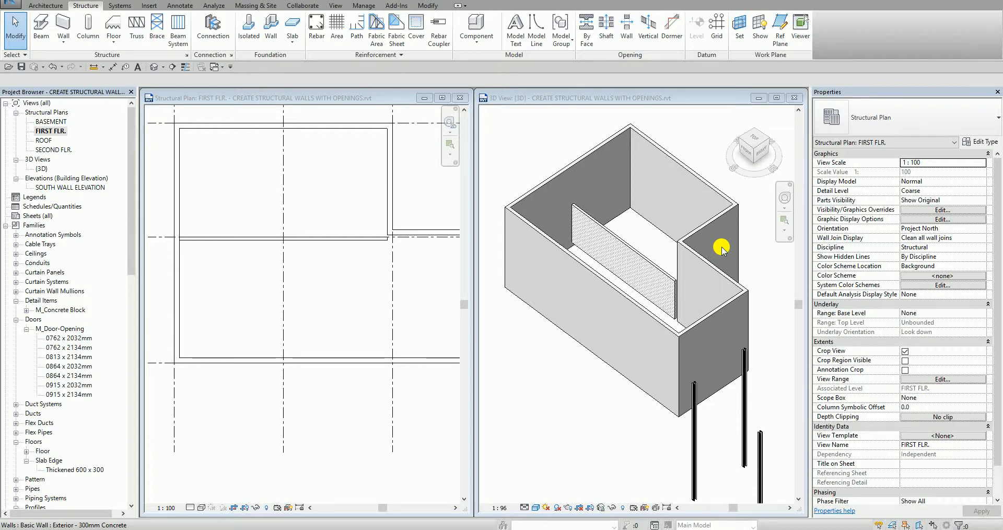
click(57, 123)
double_click(56, 122)
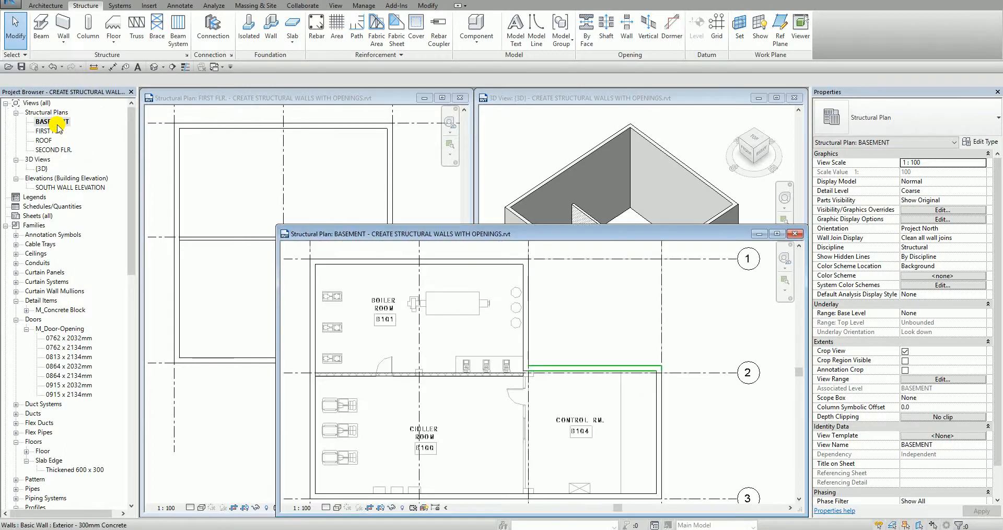
click(460, 98)
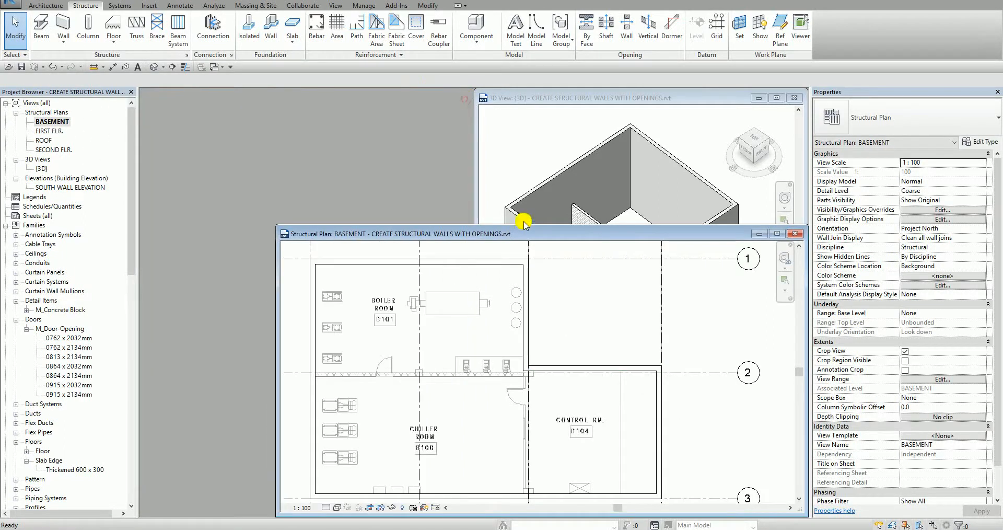
drag(528, 229, 389, 121)
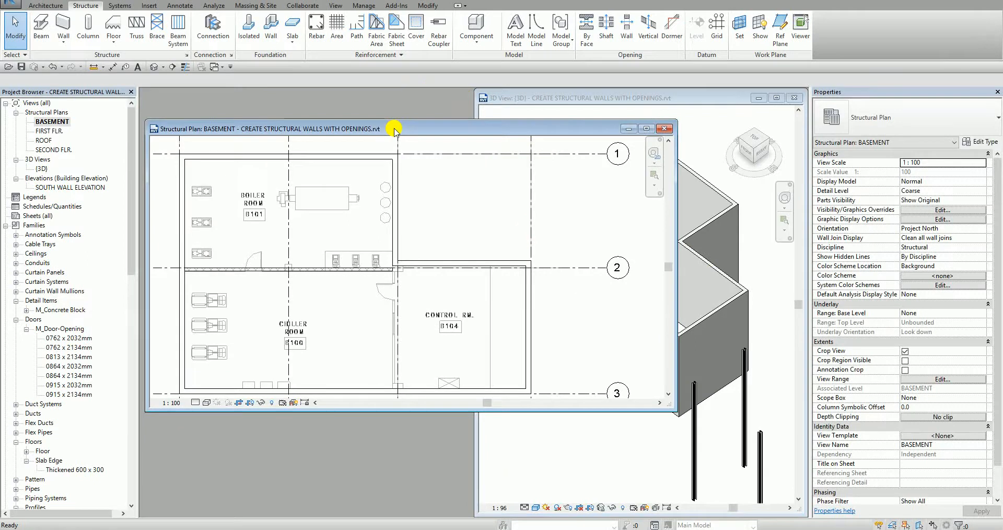
key(w)
key(t)
scroll(266, 241, up, 1)
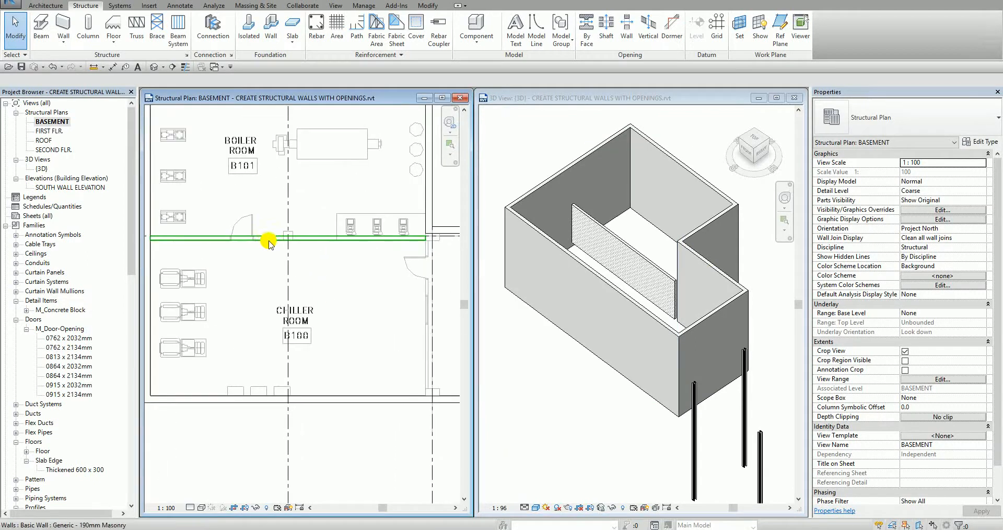
Step: Place an M_Door-Opening 0915 x 2134mm door in the masonry wall, aligned with the door symbol between the Boiler Room and Chiller Room
middle_drag(223, 269, 268, 269)
scroll(291, 235, up, 2)
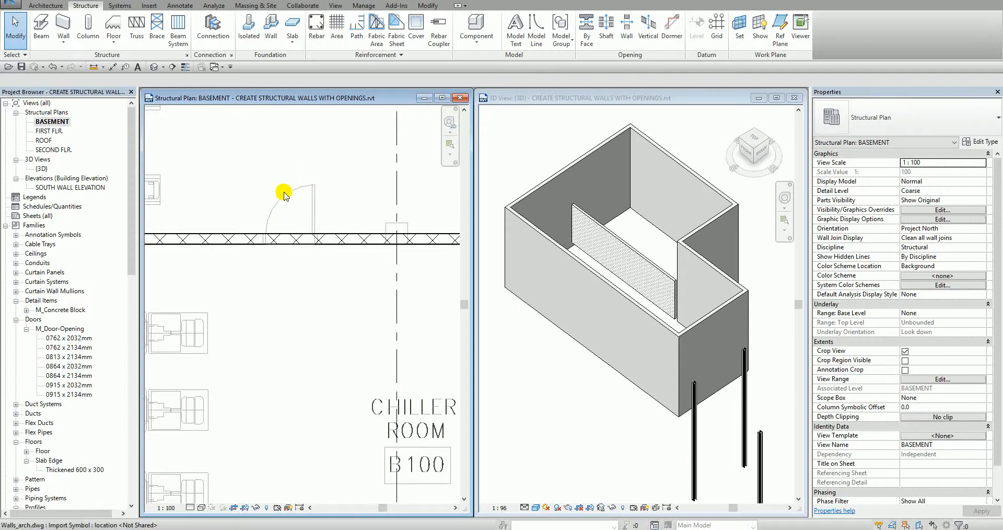
scroll(268, 241, up, 1)
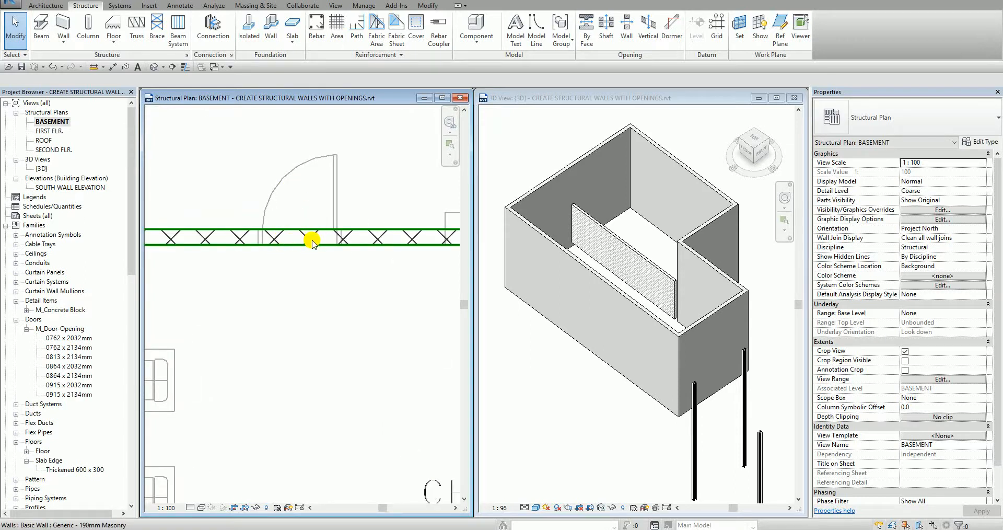
click(56, 7)
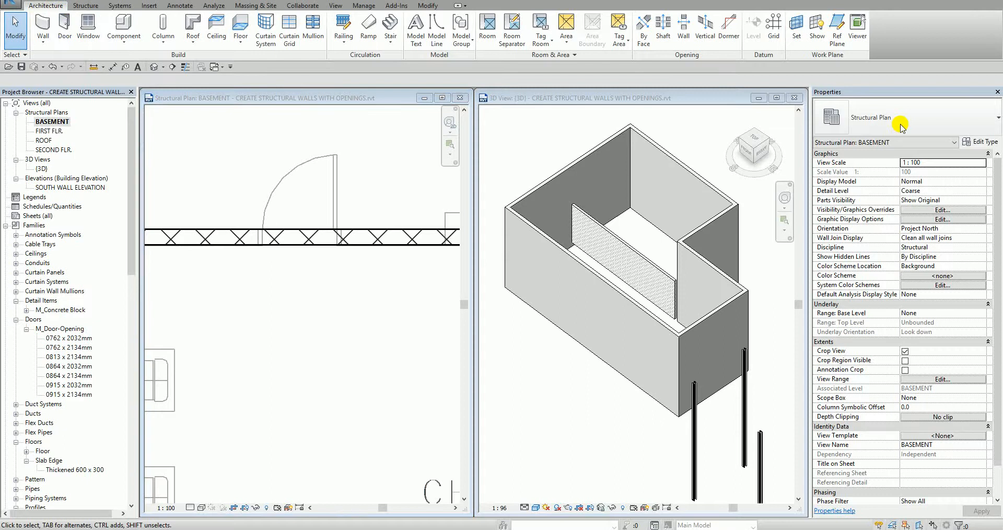
click(65, 26)
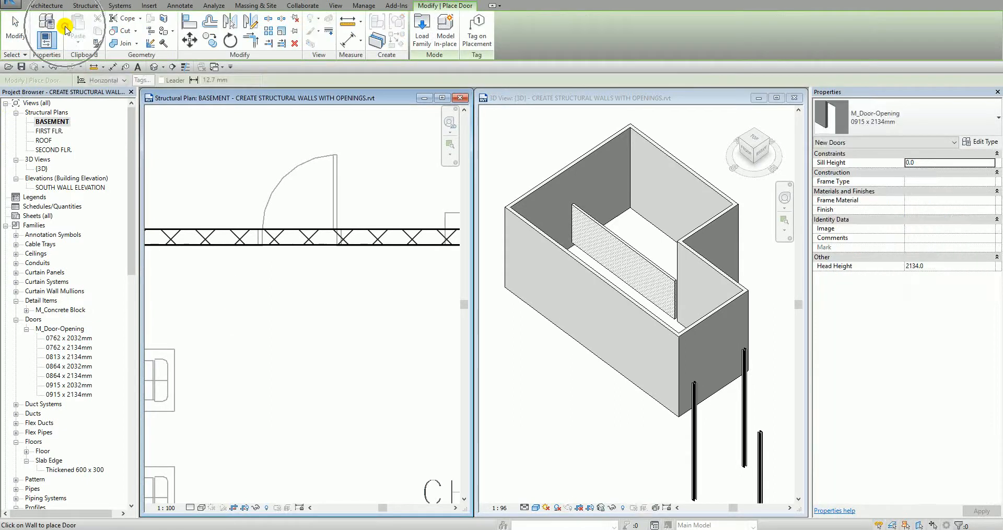
click(894, 127)
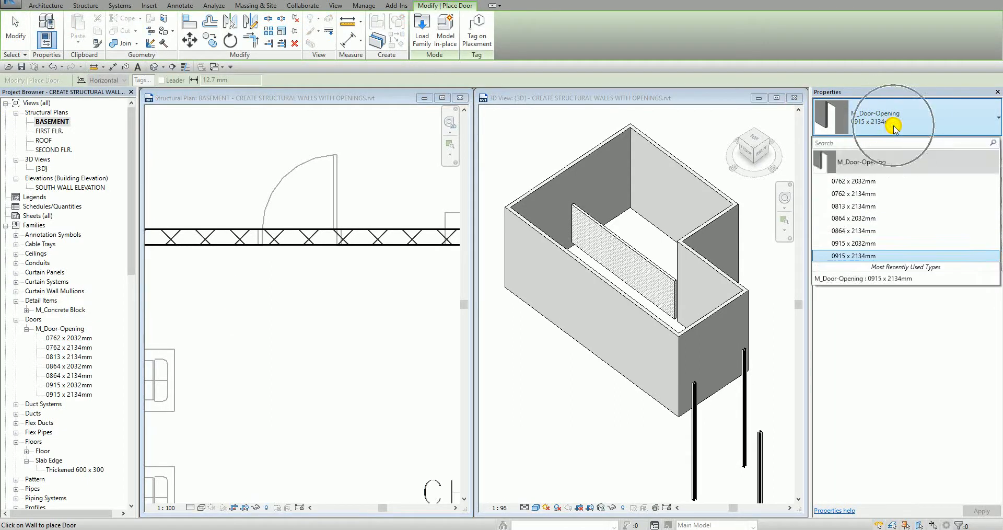
click(895, 127)
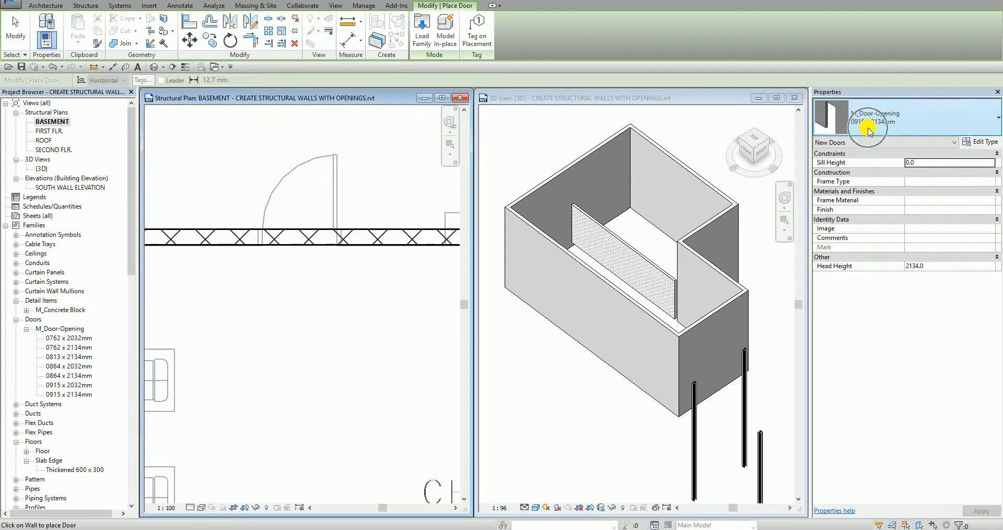
middle_drag(287, 270, 293, 269)
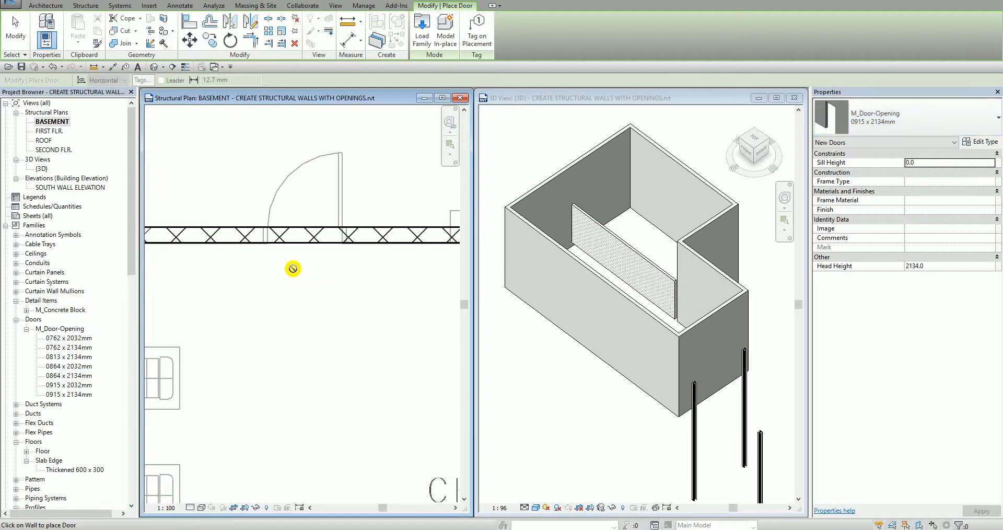
click(302, 243)
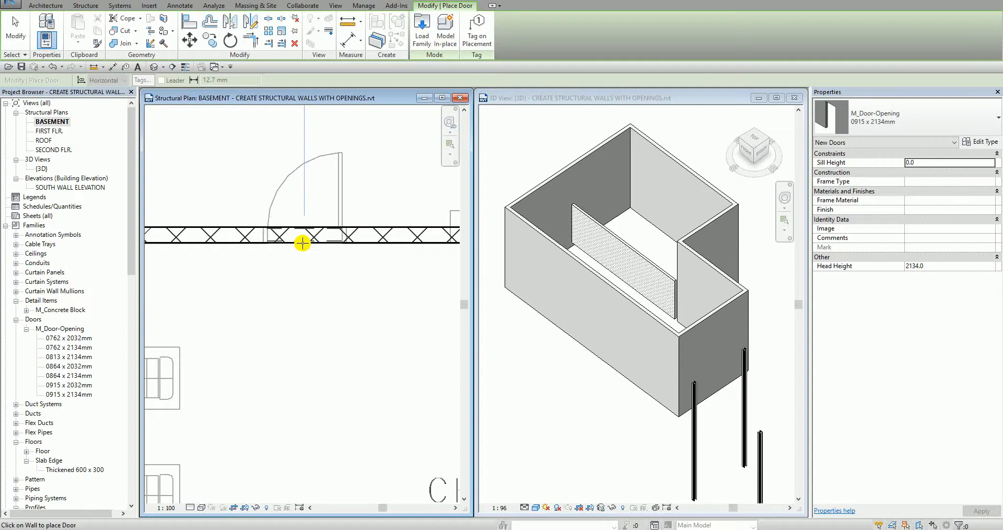
Step: Check the placed door opening's distance dimensions to both sides along the masonry wall, and end door placement
scroll(316, 306, down, 4)
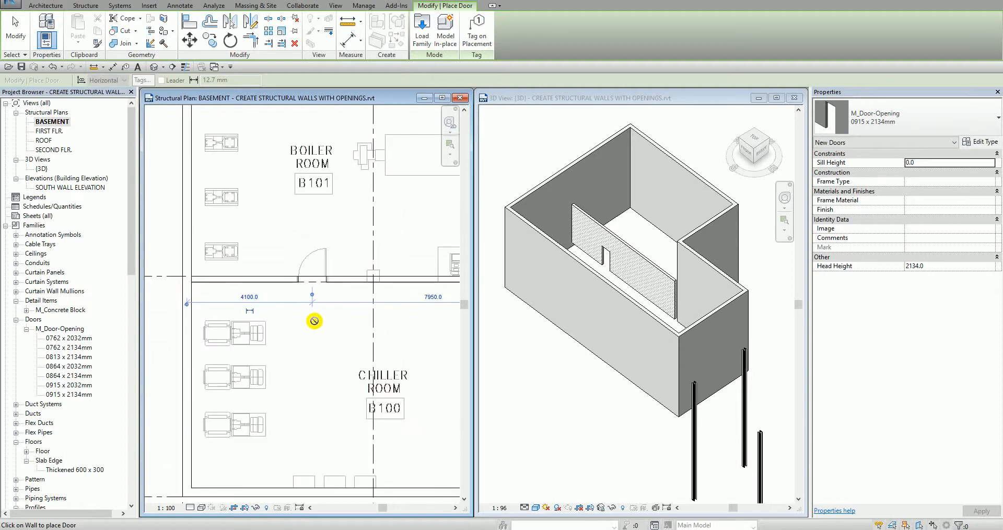
middle_drag(329, 320, 284, 298)
click(209, 279)
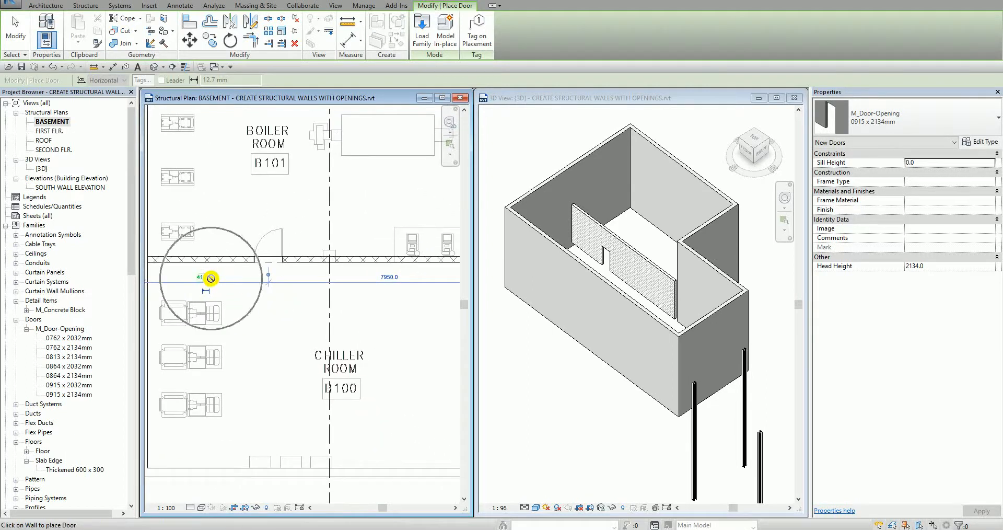
click(211, 279)
click(387, 283)
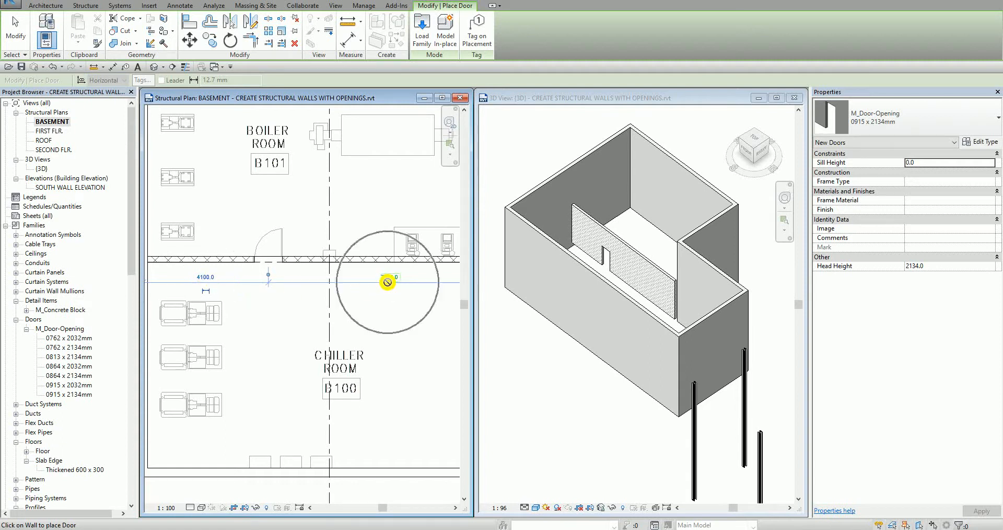
click(205, 277)
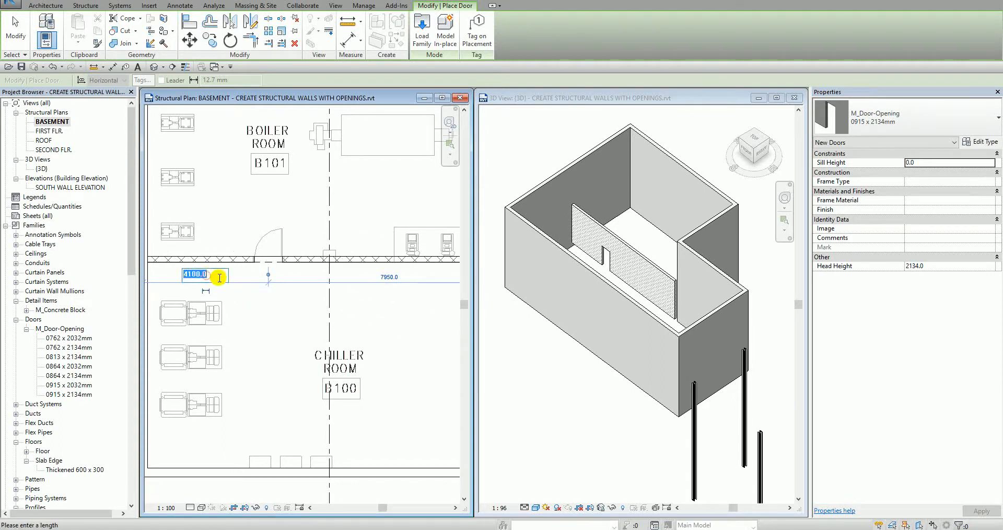
click(383, 277)
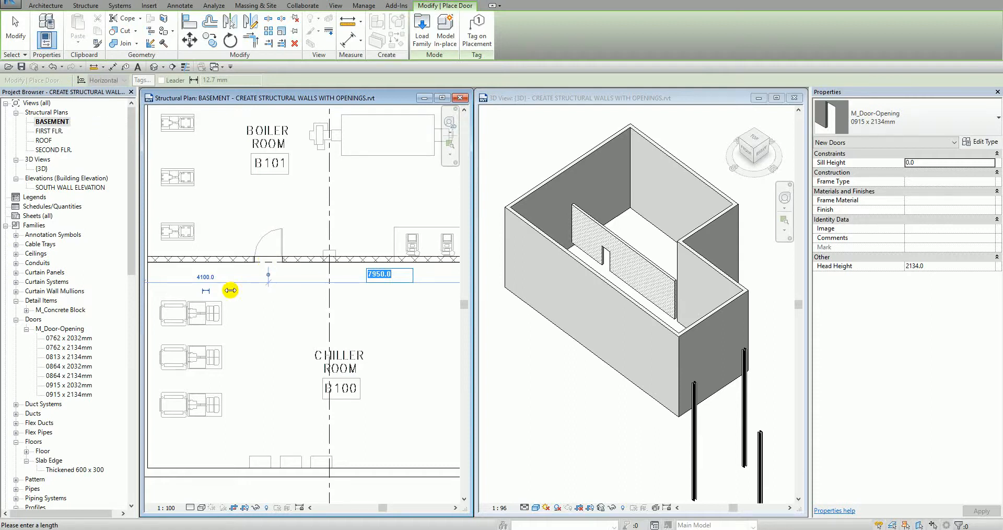
click(16, 32)
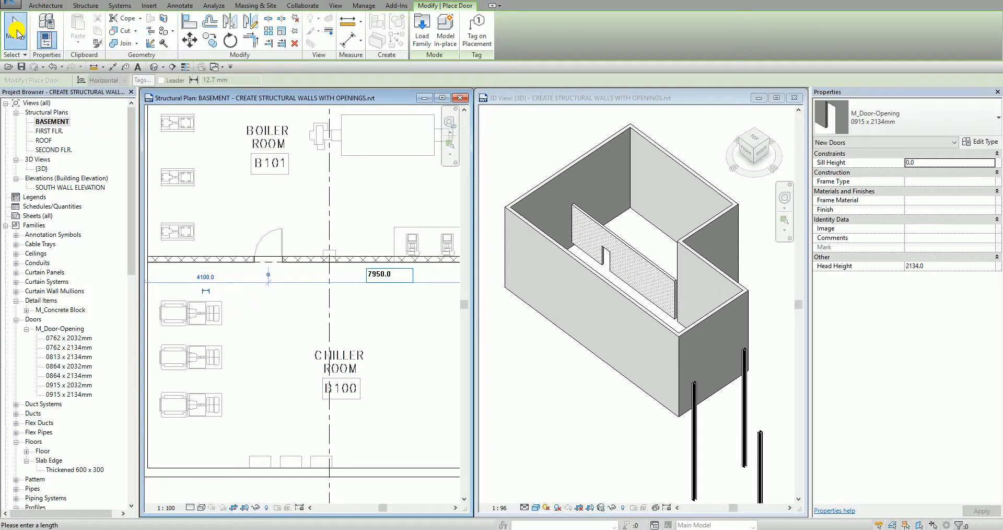
Step: Inspect the door opening in the masonry wall up close in 3D, and view the whole basement in both views
scroll(647, 215, up, 10)
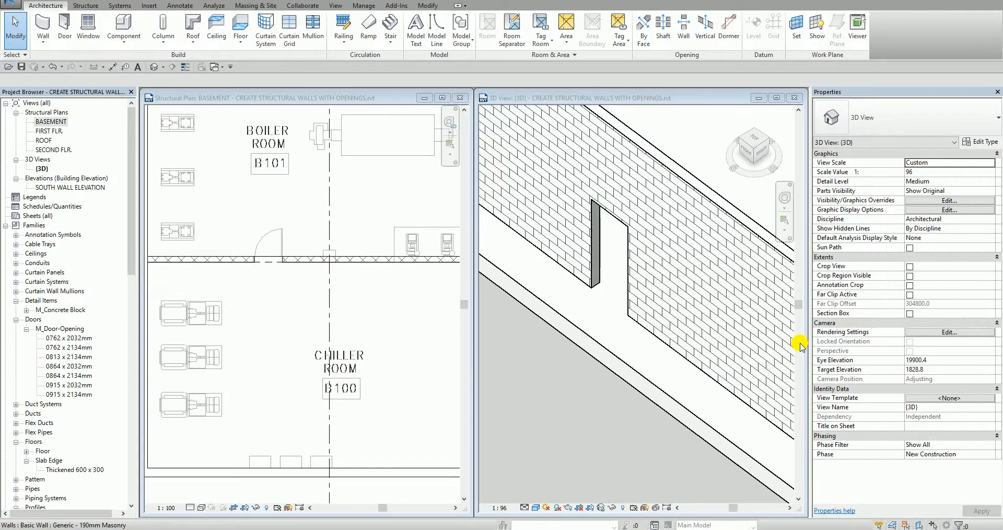
click(300, 299)
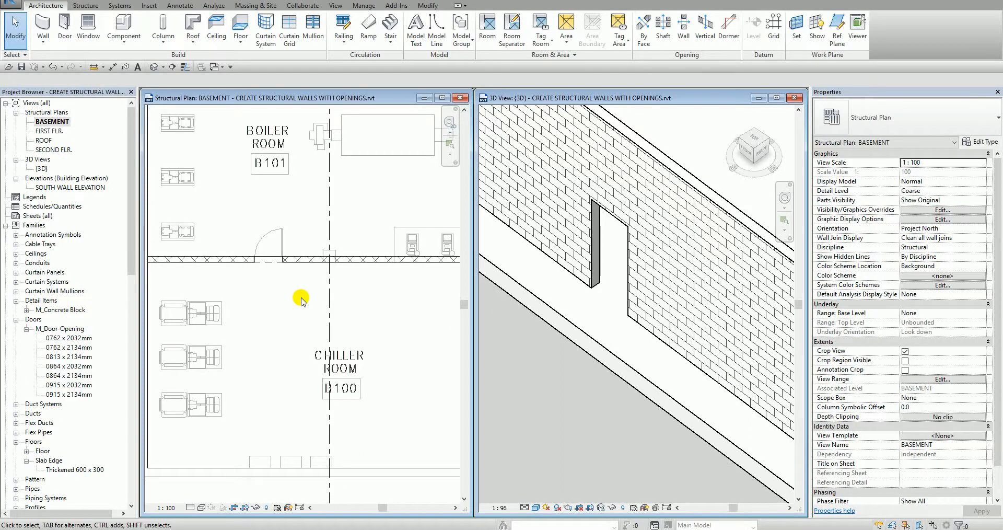
scroll(301, 299, down, 4)
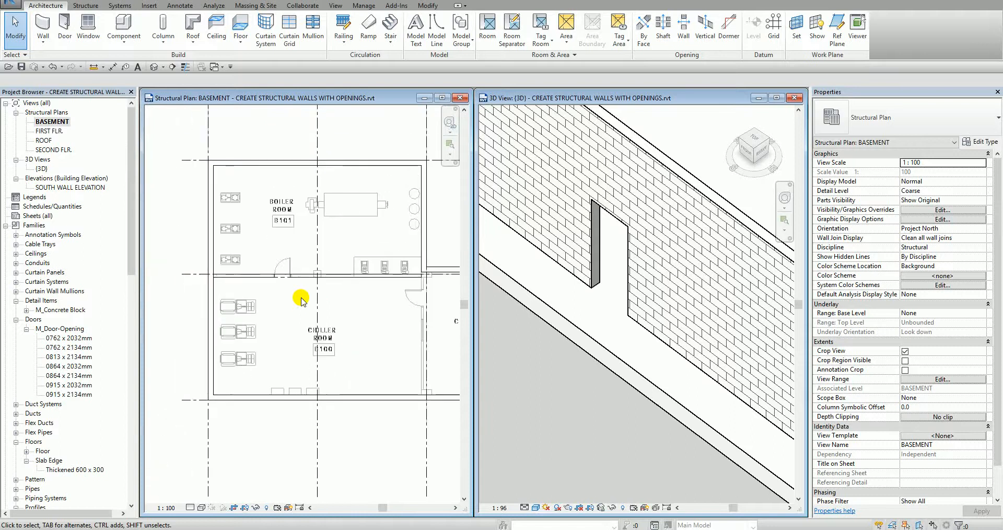
middle_drag(285, 293, 267, 301)
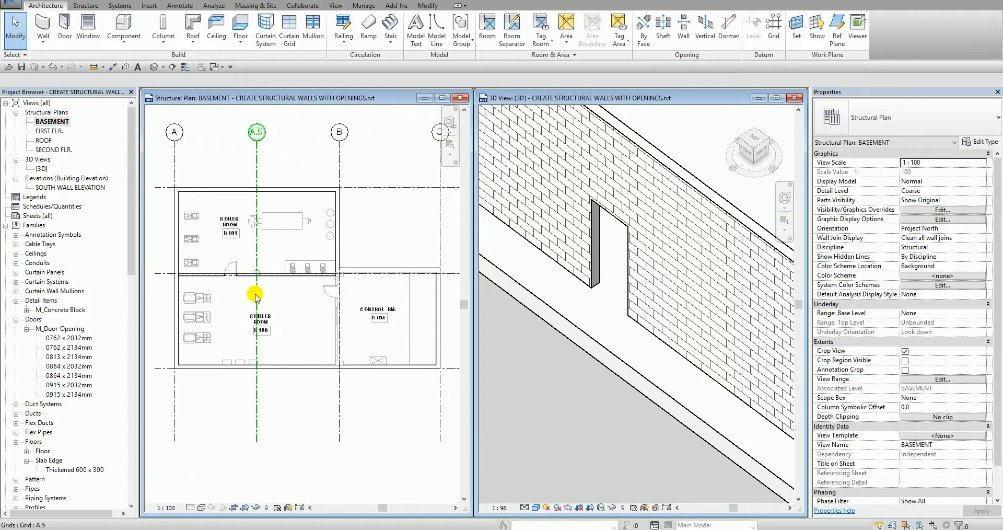
click(546, 293)
scroll(556, 293, down, 3)
scroll(555, 294, down, 5)
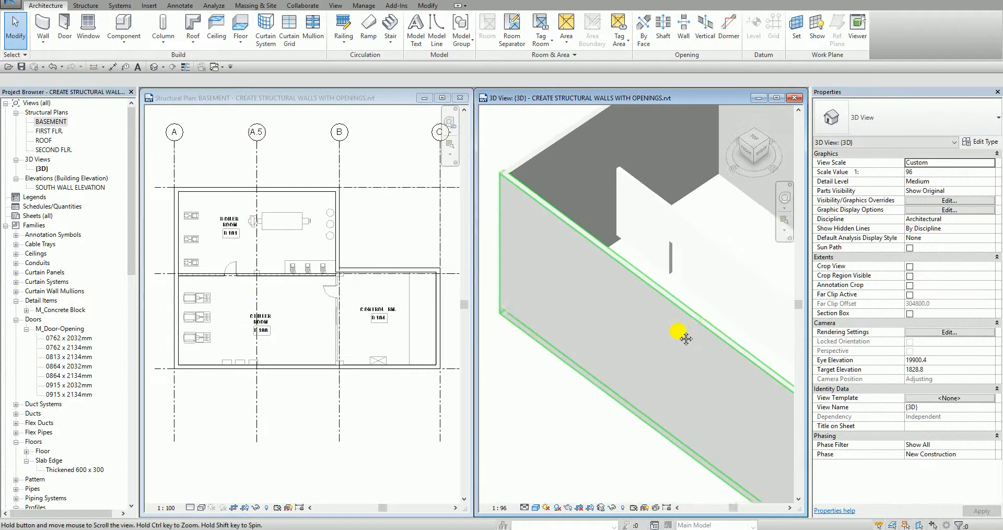
middle_drag(653, 302, 652, 313)
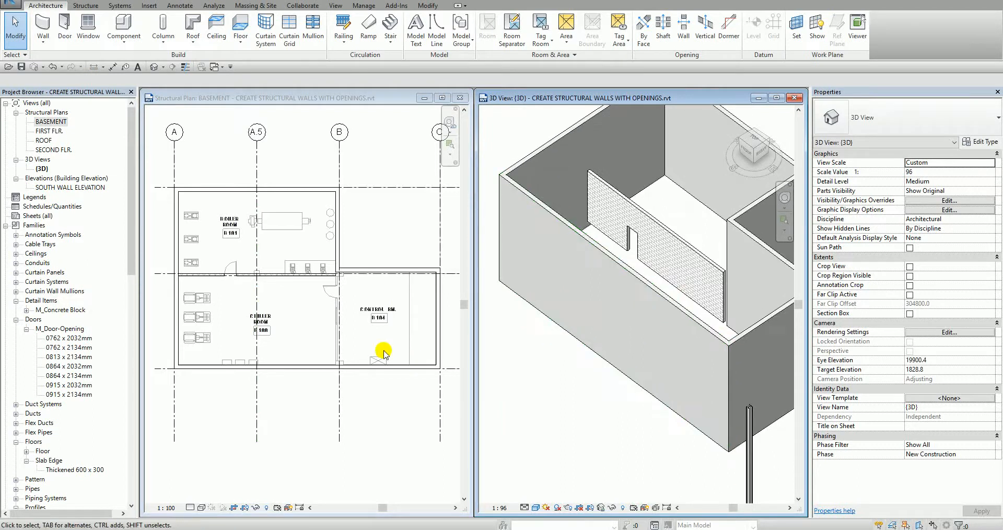
Step: Open the SOUTH WALL ELEVATION view, close the BASEMENT plan, and tile the elevation beside the 3D view
click(300, 307)
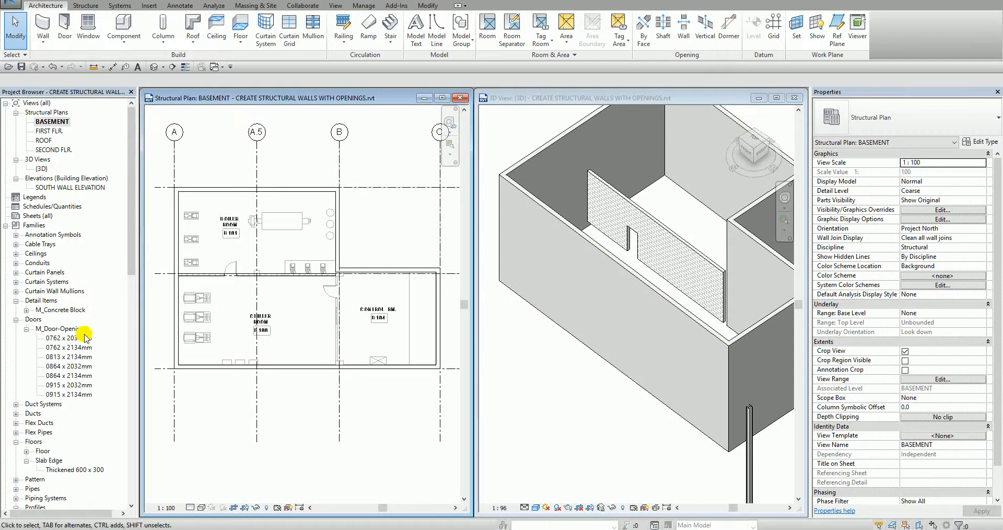
click(65, 188)
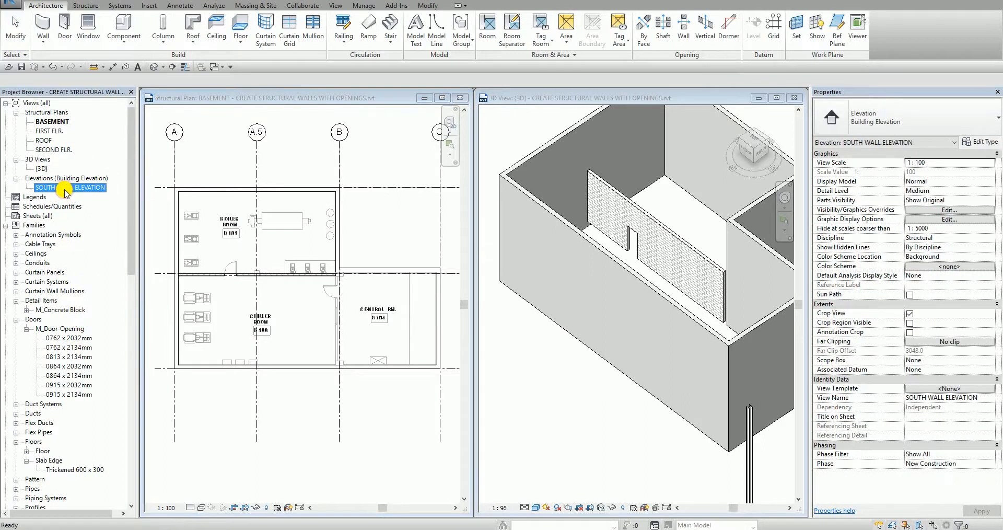
double_click(66, 189)
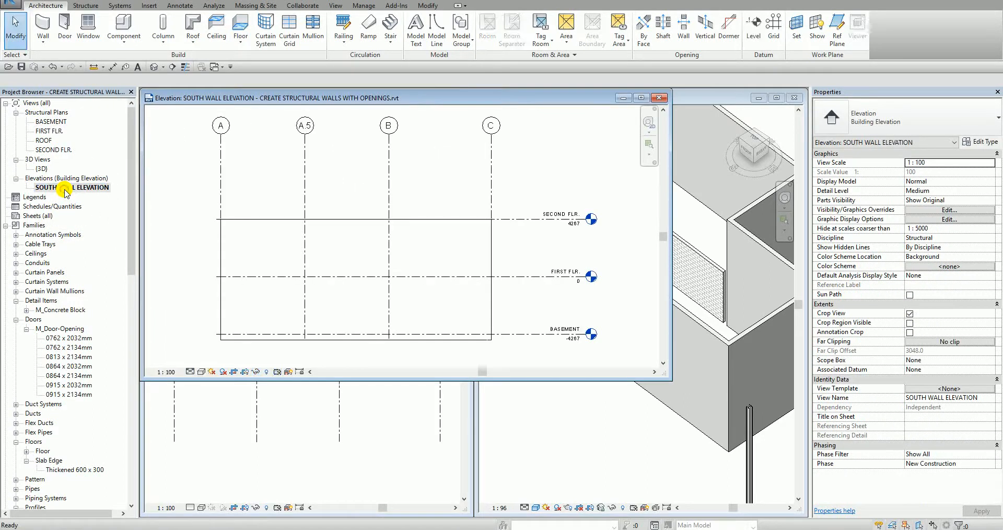
drag(441, 98, 437, 141)
click(461, 100)
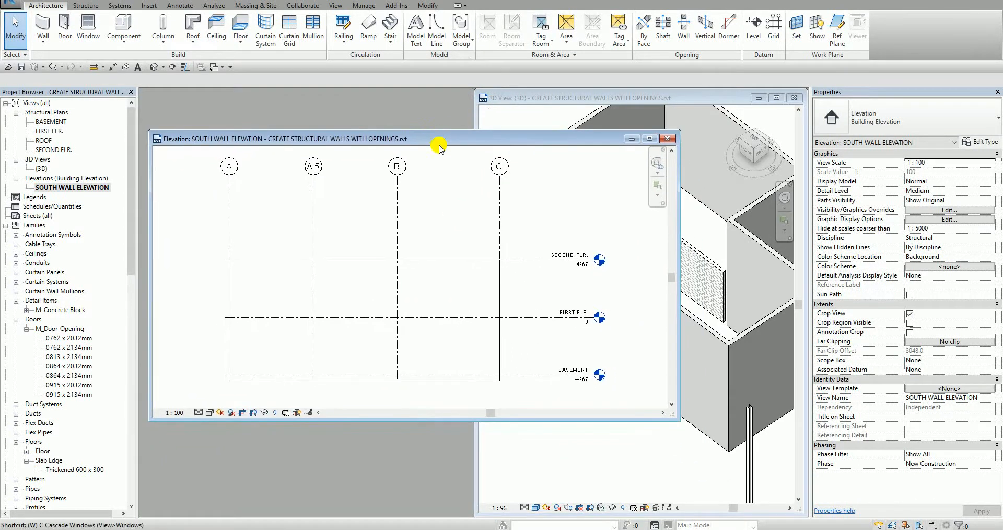
key(t)
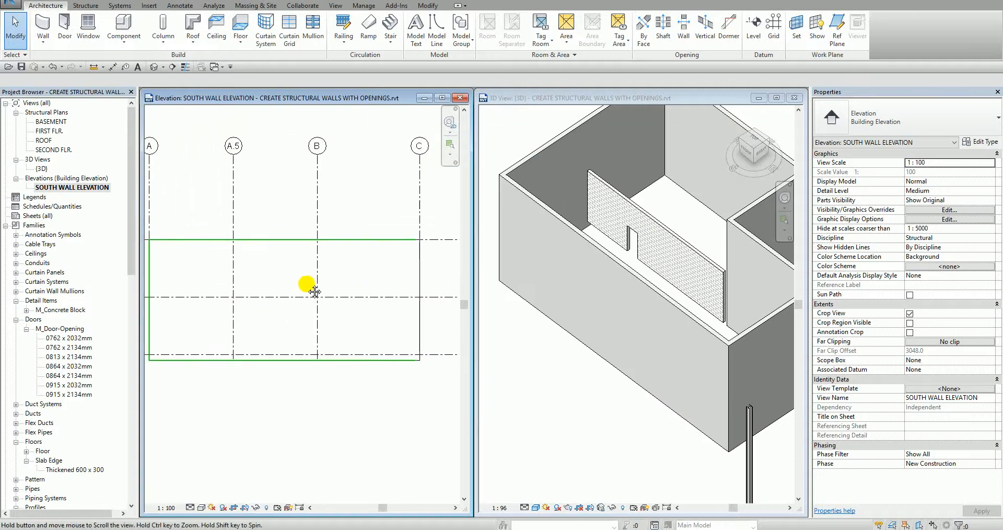
scroll(308, 284, down, 1)
middle_drag(314, 299, 322, 308)
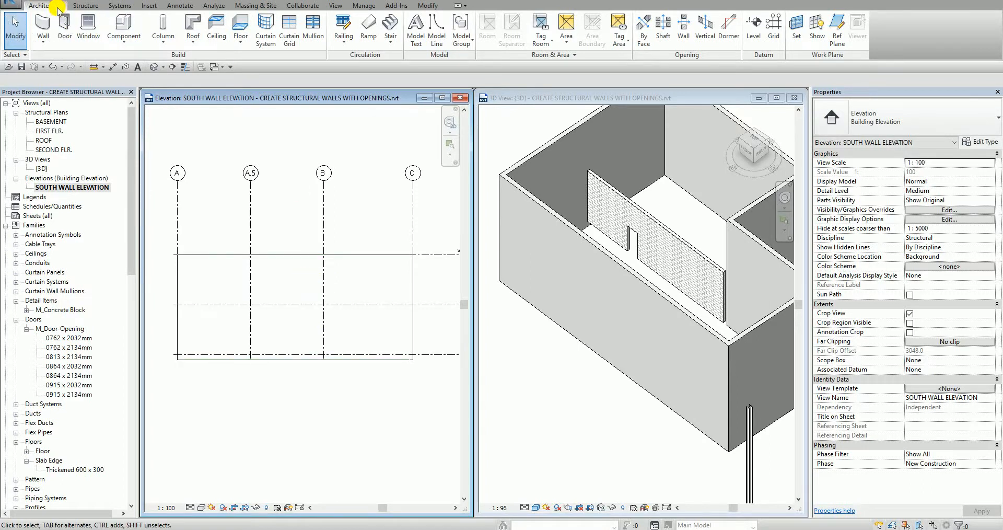
Step: Start a window placement and duplicate the M_Window-Square Opening 0900 x 1200mm type as 1980X2140MM
click(89, 27)
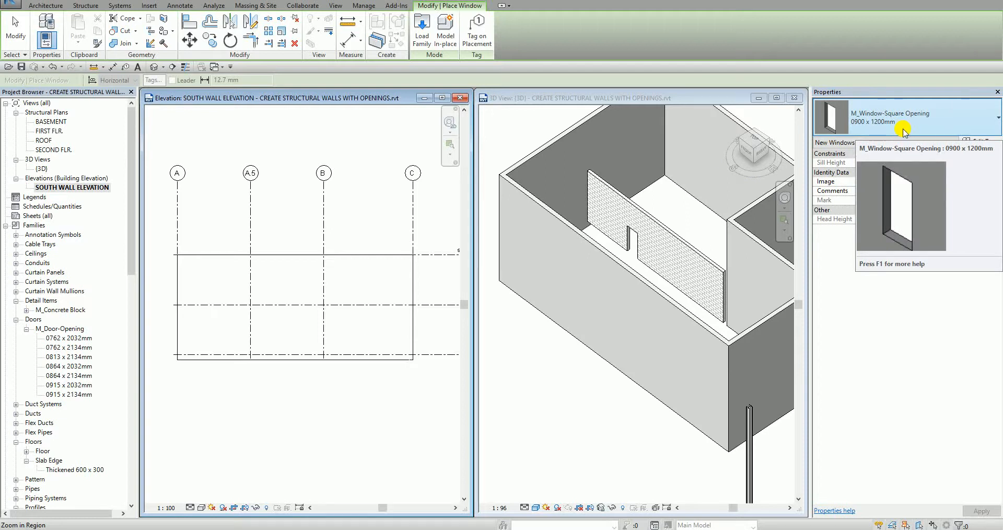
click(983, 144)
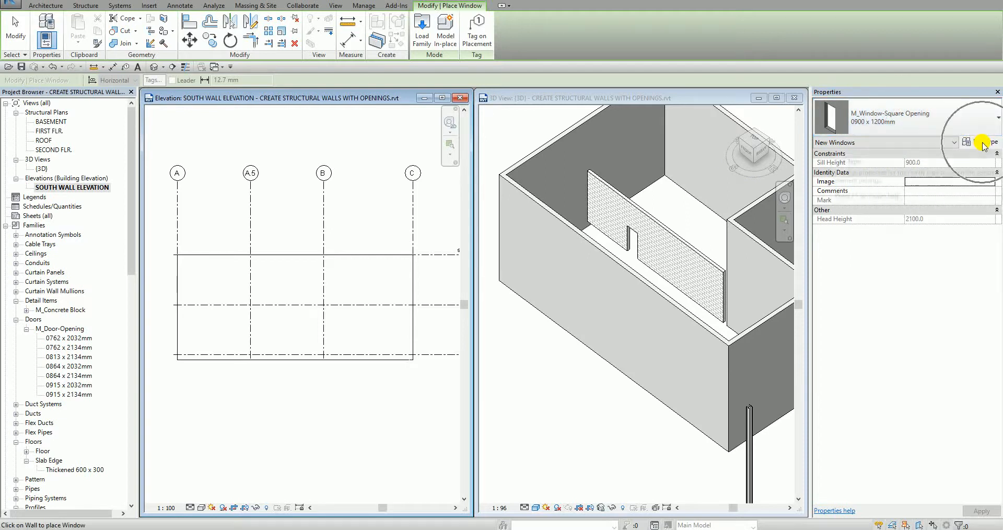
click(983, 142)
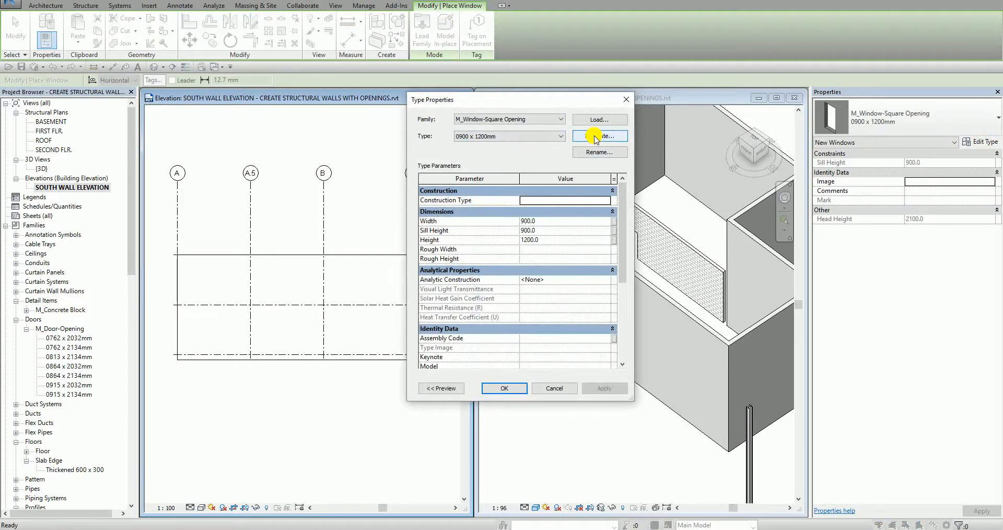
click(594, 137)
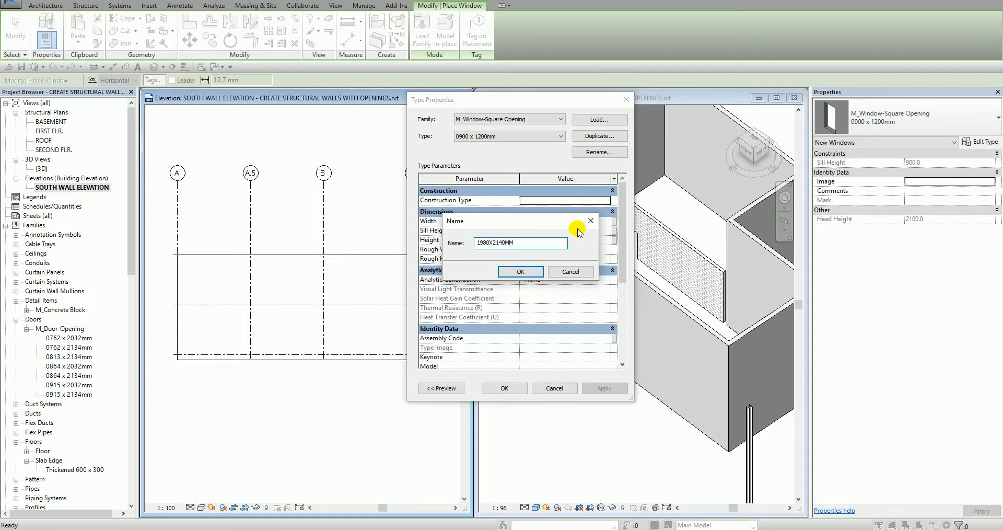
click(515, 271)
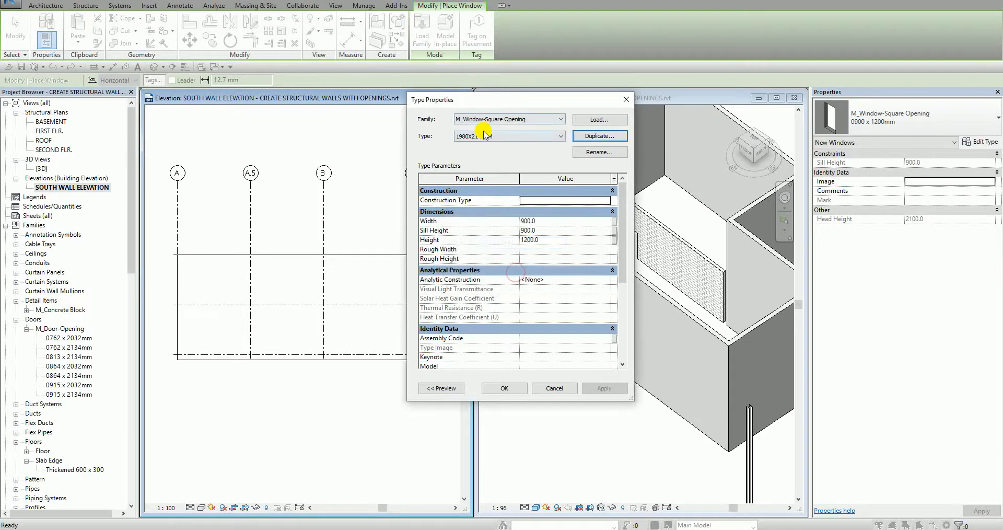
Step: Set the 1980X2140MM window type's width to 1980 mm and its height to 2140 mm
key(ctrl)
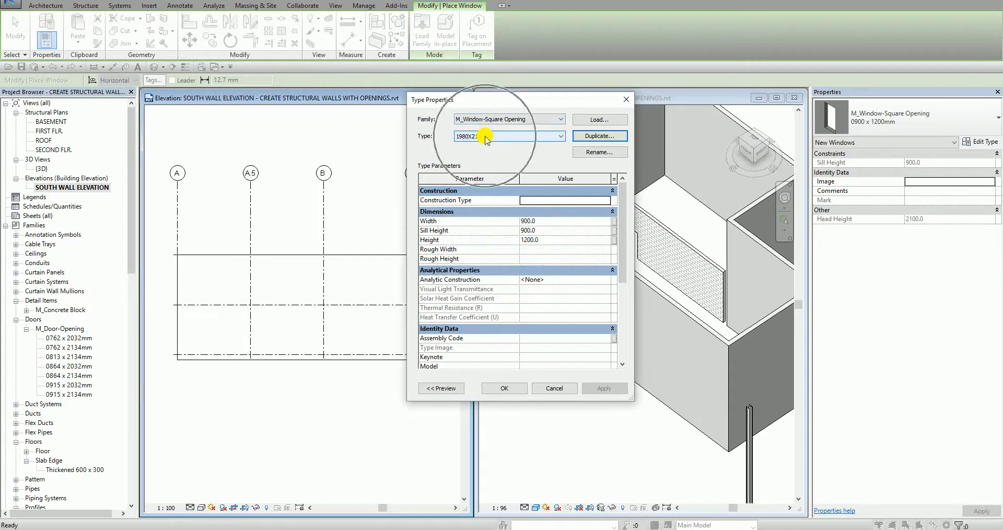
click(546, 223)
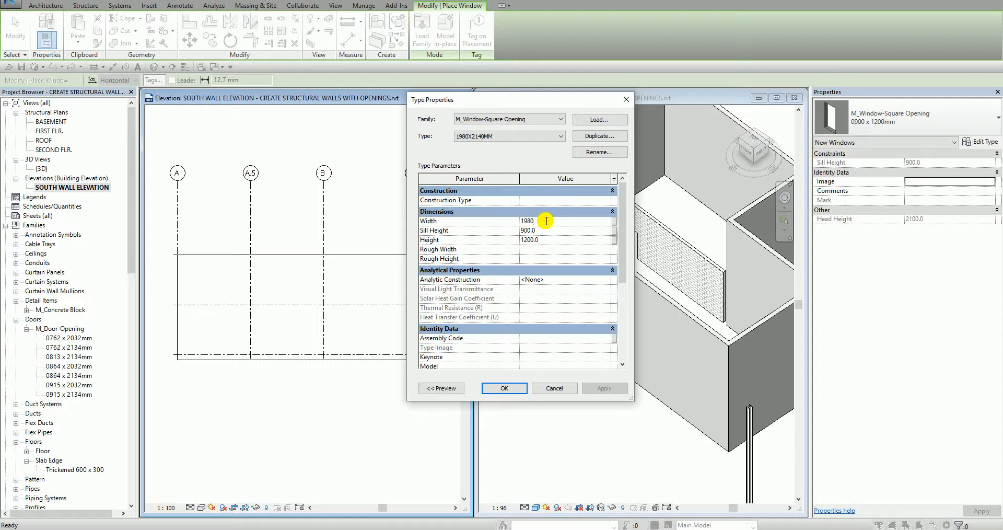
text(1980)
click(547, 240)
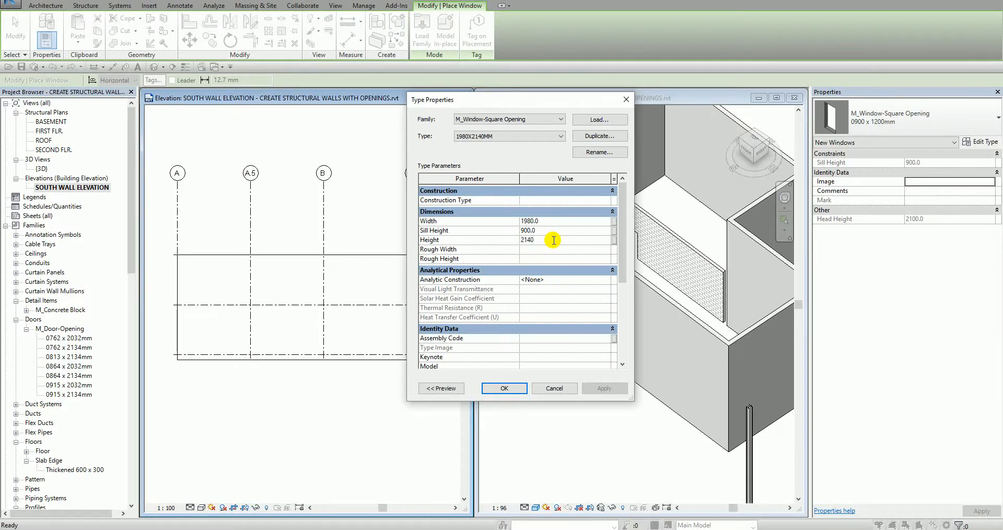
text(2140)
click(487, 229)
click(477, 136)
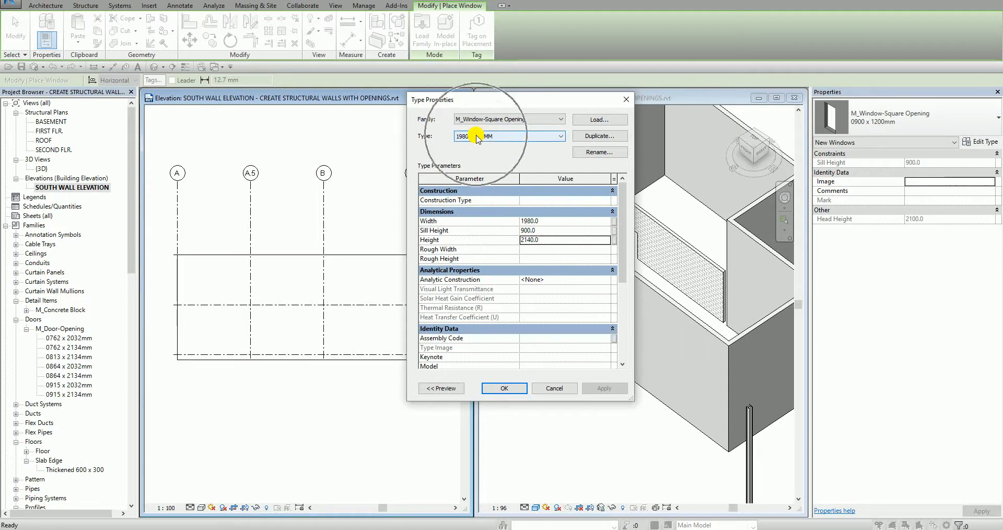
Step: Accept the 1980X2140MM window type and place one opening in the south wall's upper part, between grids B and C
click(512, 389)
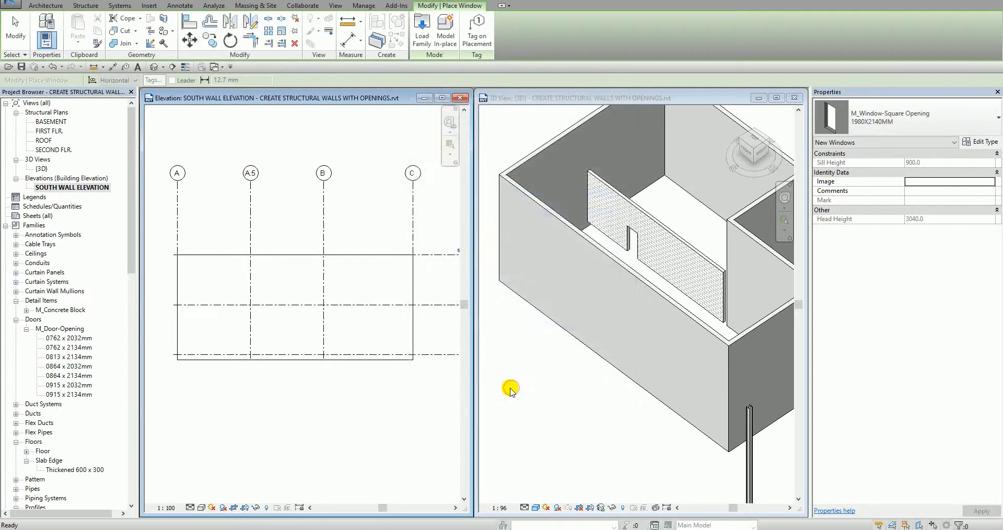
scroll(334, 274, up, 1)
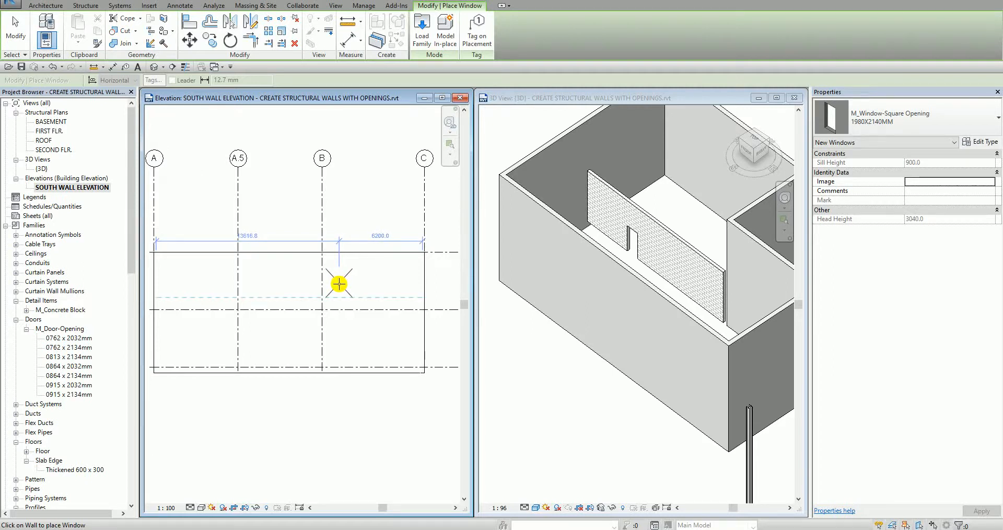
click(339, 283)
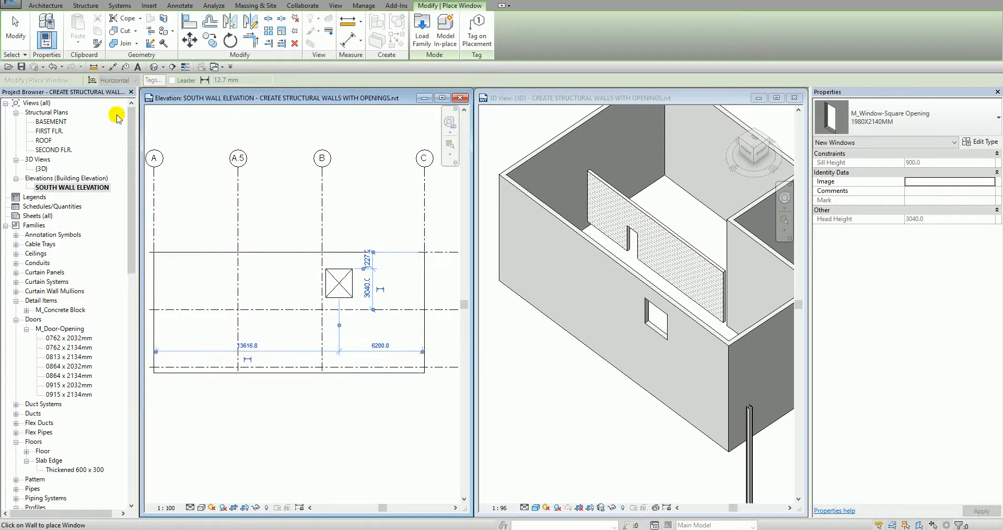
click(15, 29)
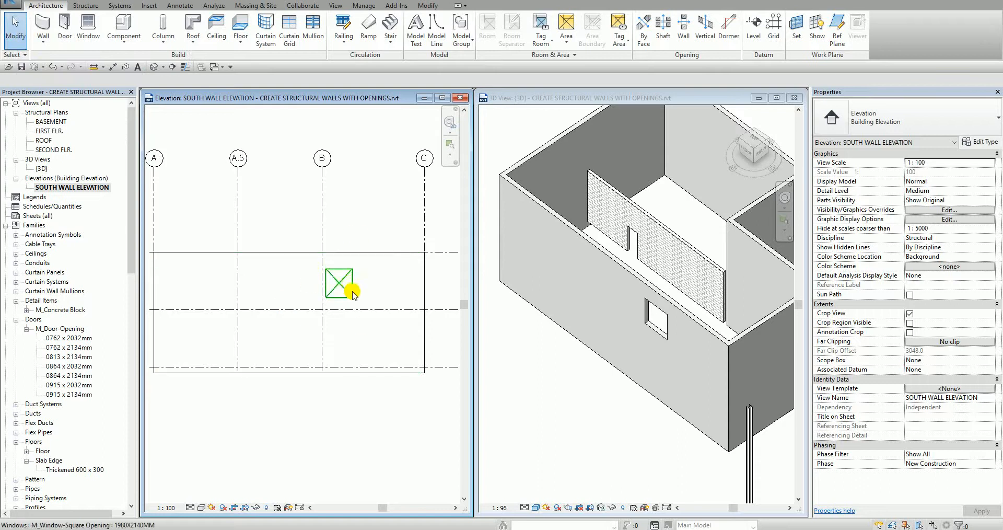
Step: Set the placed window opening's sill height to 0 from the FIRST FLR. level
scroll(353, 294, up, 3)
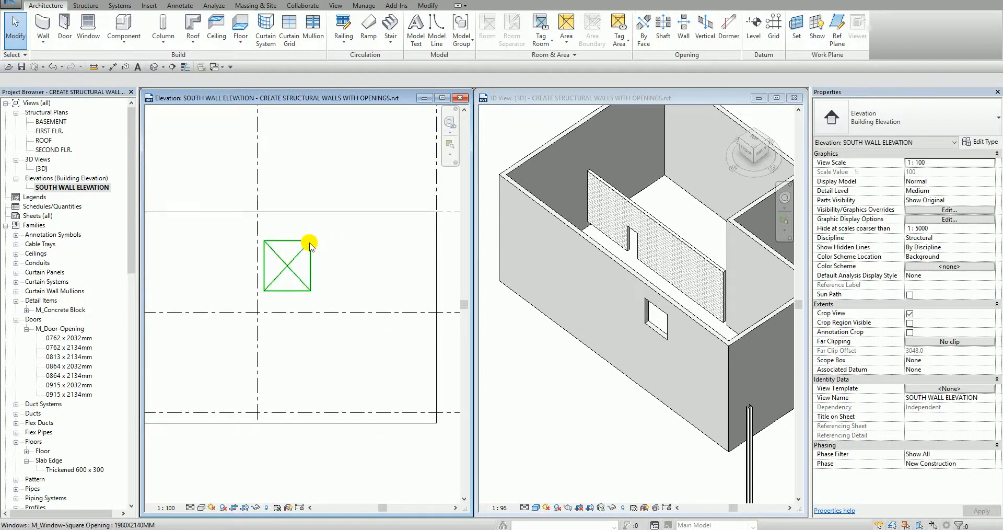
click(301, 257)
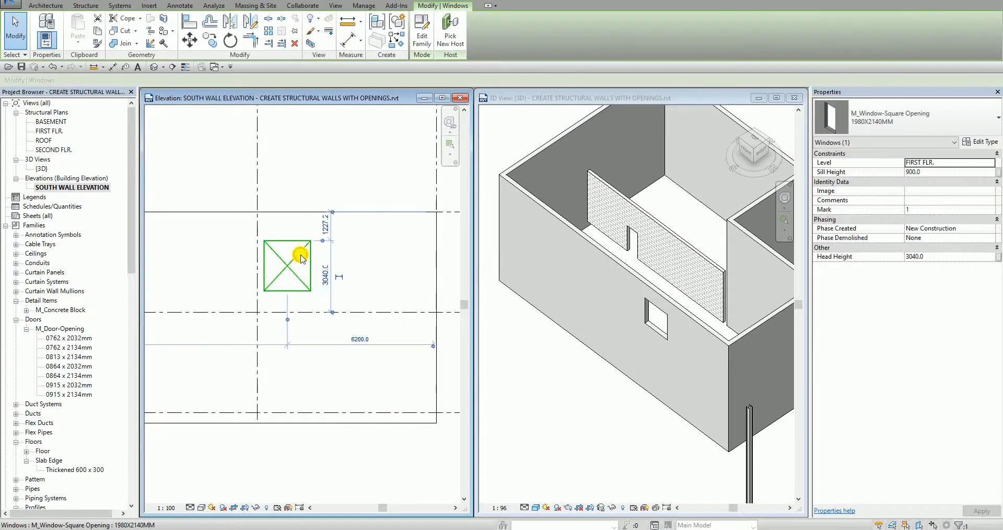
click(922, 174)
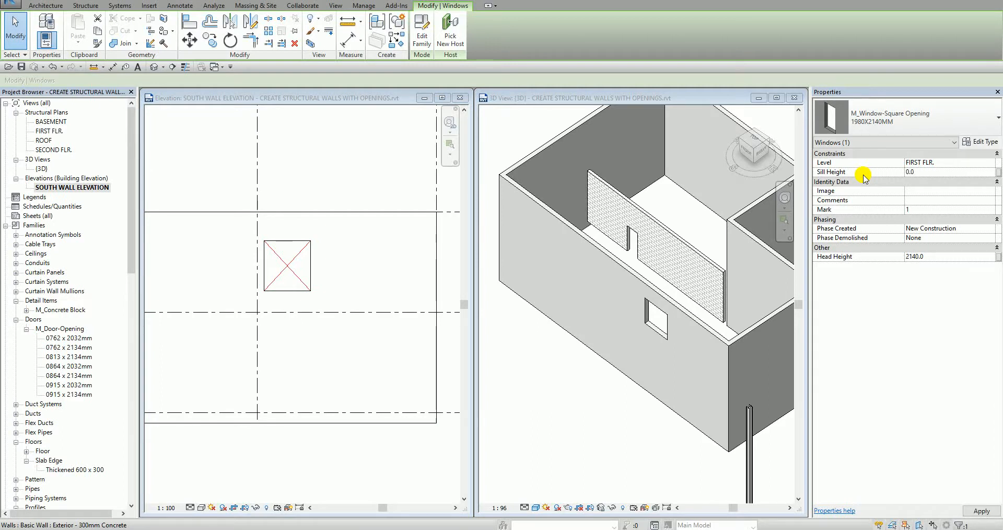
Step: Examine the opening's position relative to the SECOND FLR., FIRST FLR. and BASEMENT level lines in the elevation
middle_drag(382, 282, 282, 237)
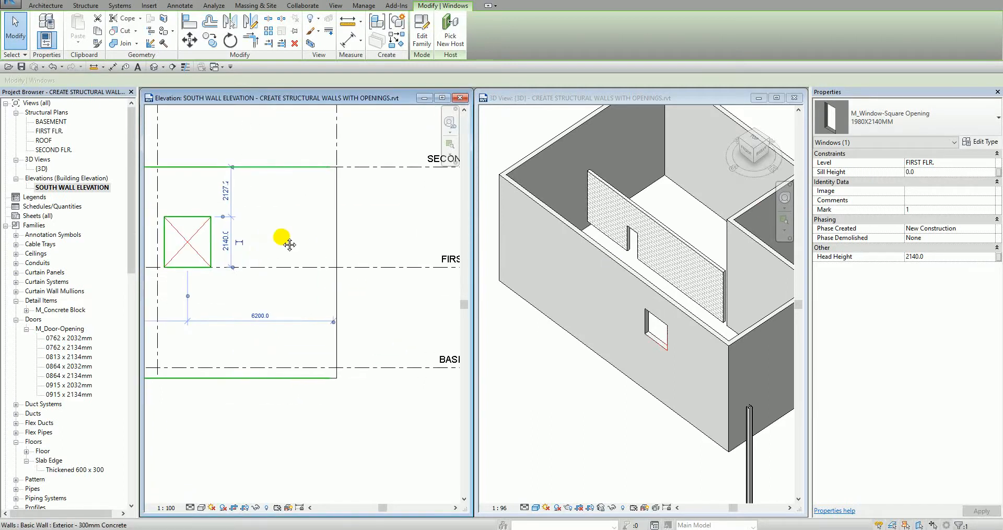
scroll(287, 243, down, 1)
middle_drag(420, 255, 348, 244)
key(ctrl)
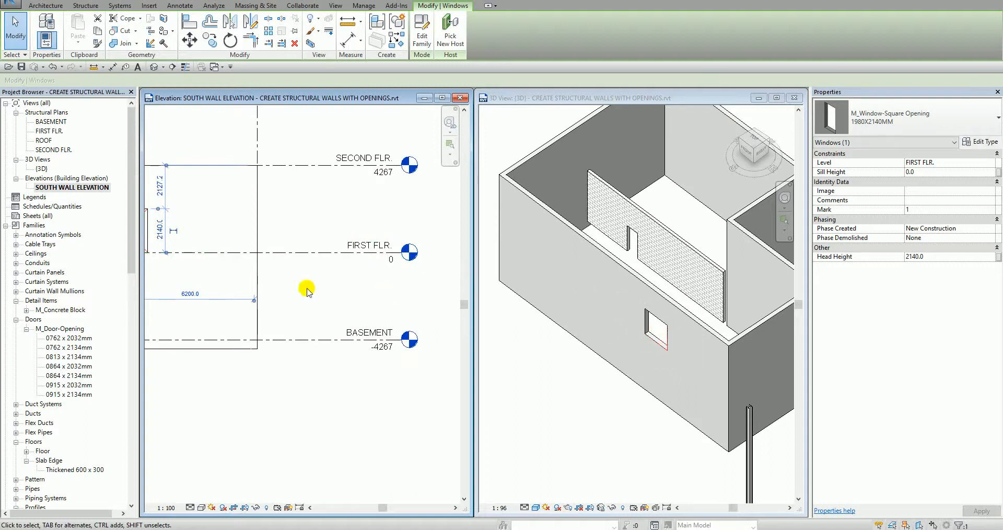
middle_drag(298, 275, 381, 283)
middle_drag(248, 283, 324, 283)
scroll(284, 250, up, 2)
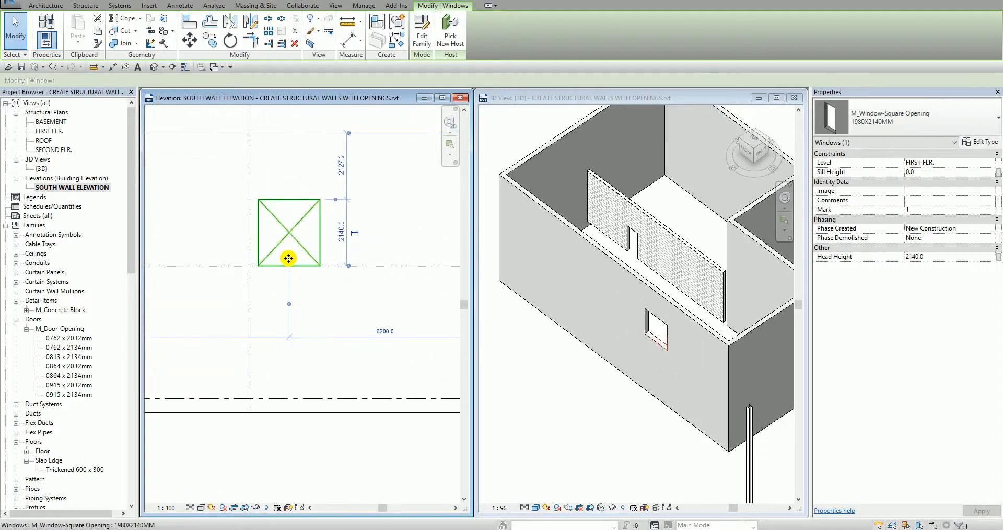
click(292, 186)
click(332, 451)
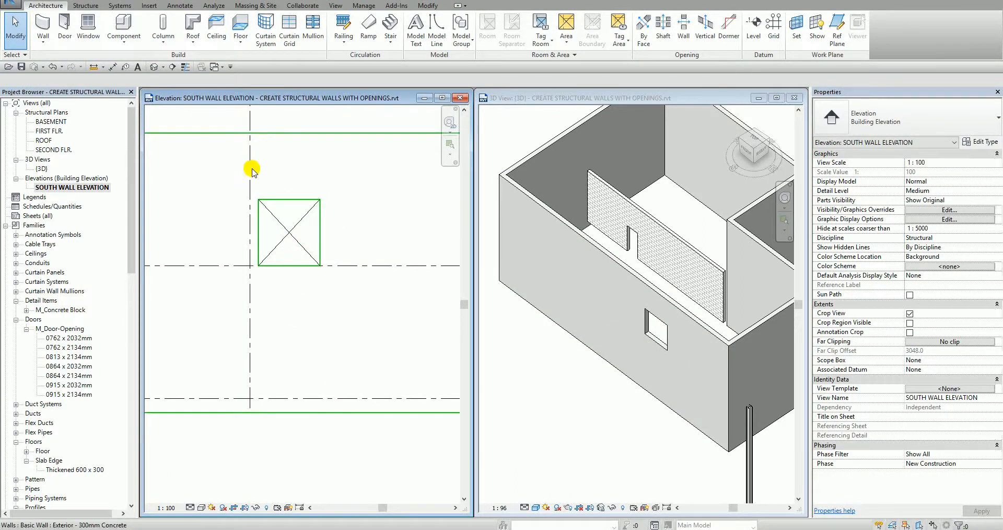
Step: Align the left edge of the window opening with grid B in the south elevation
scroll(252, 167, down, 5)
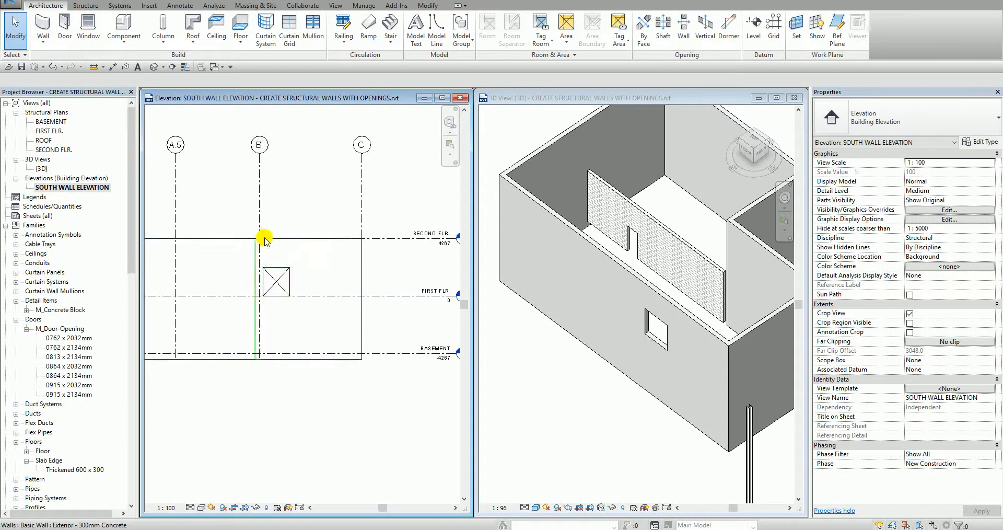
scroll(264, 252, up, 2)
middle_drag(264, 252, 276, 291)
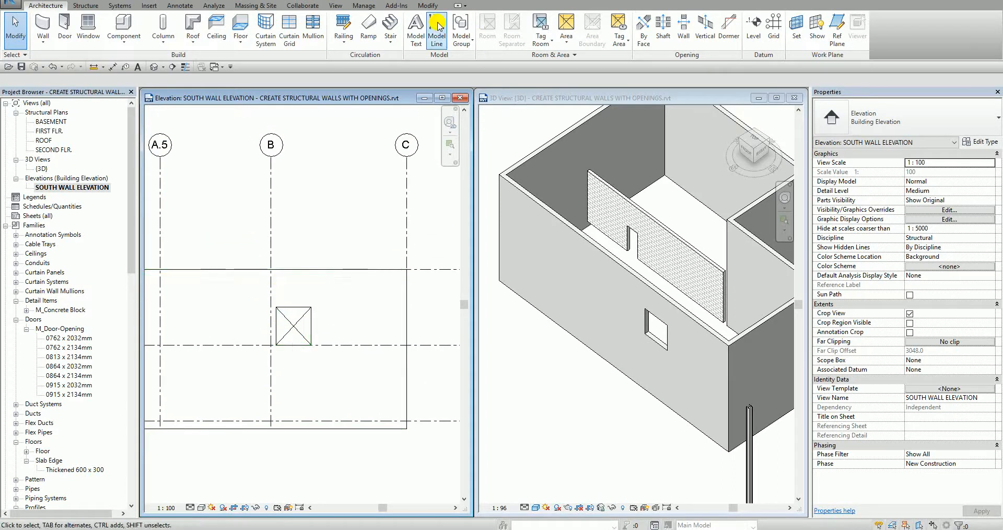
click(428, 6)
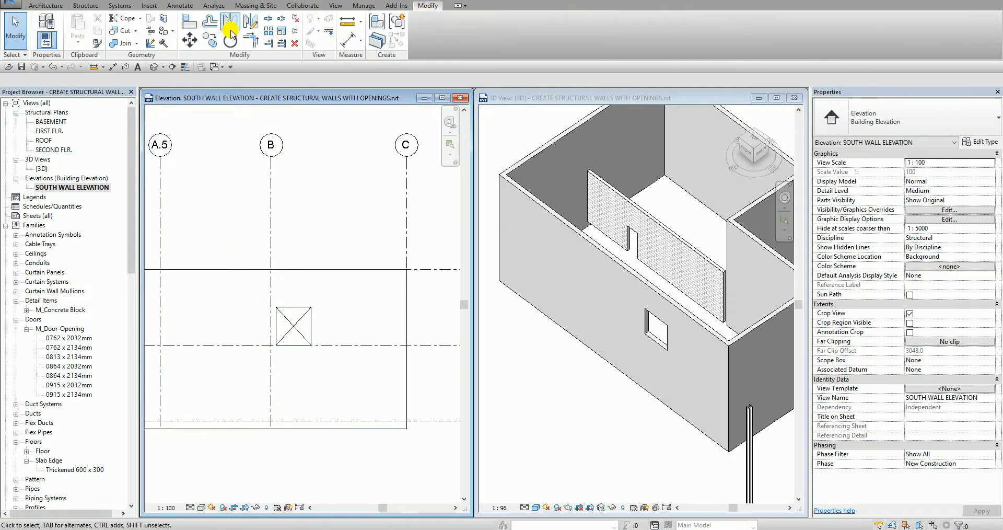
click(186, 23)
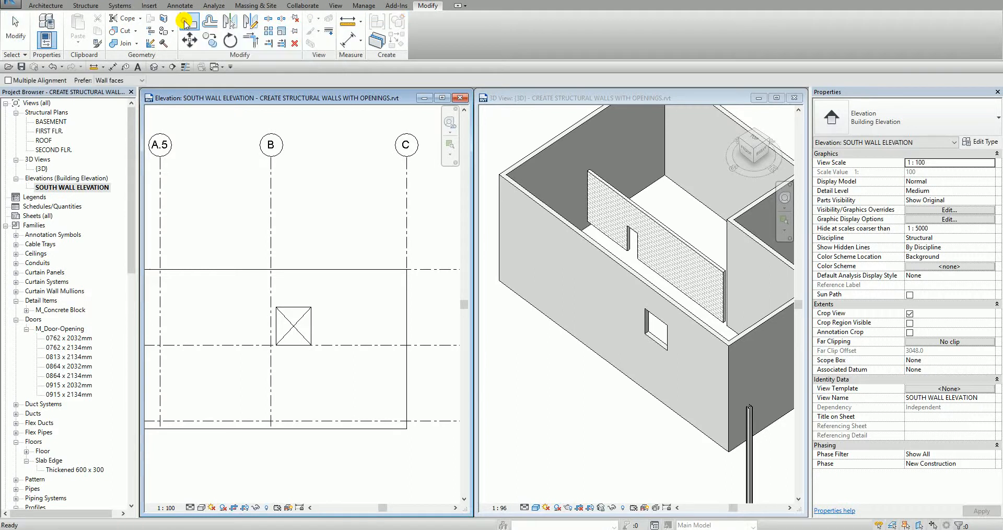
click(275, 224)
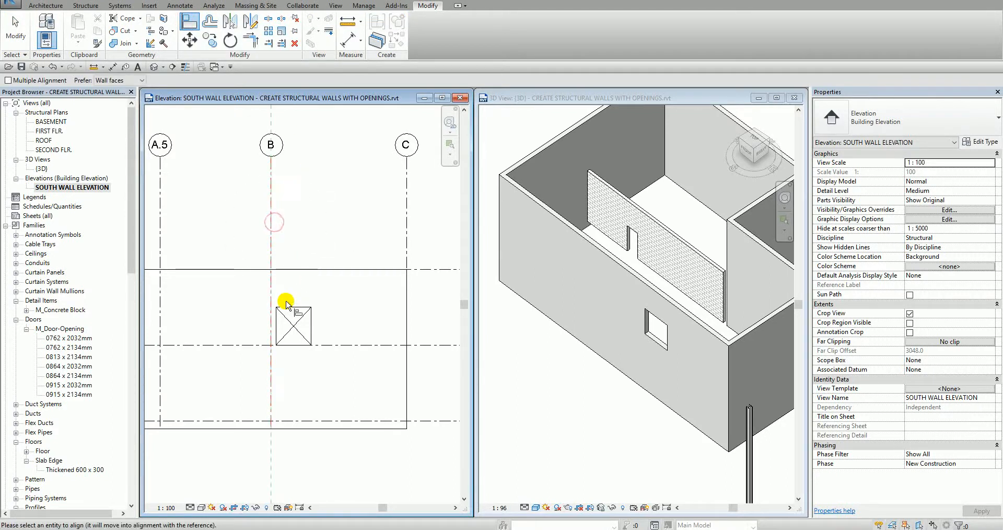
click(280, 326)
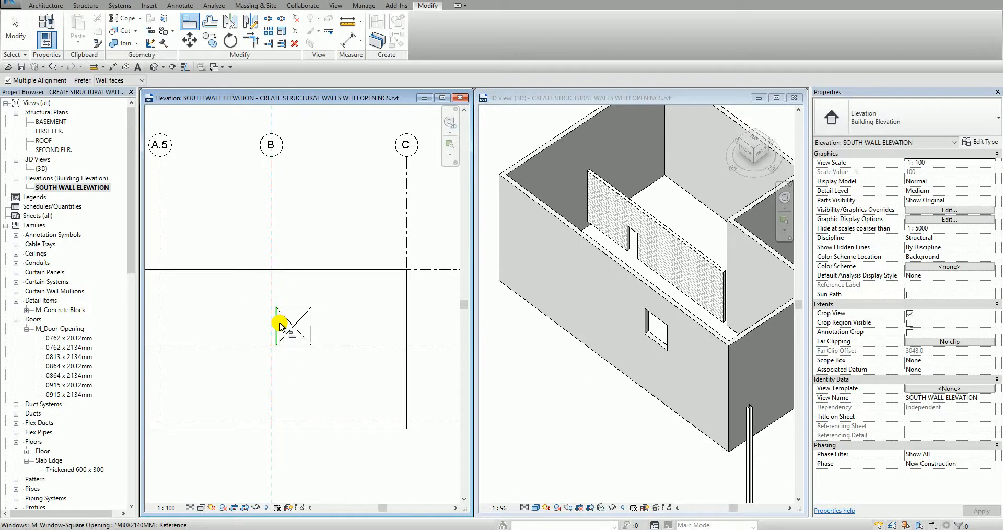
click(277, 327)
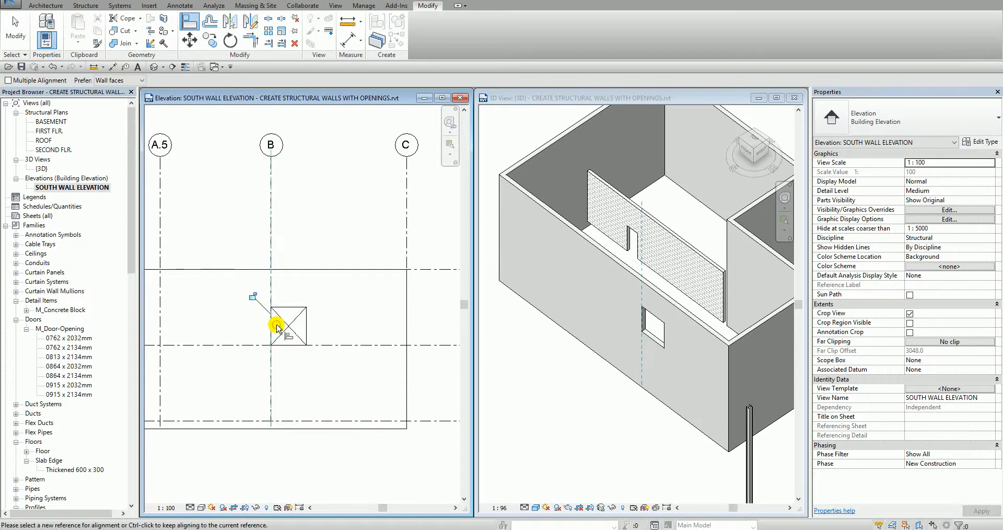
click(16, 34)
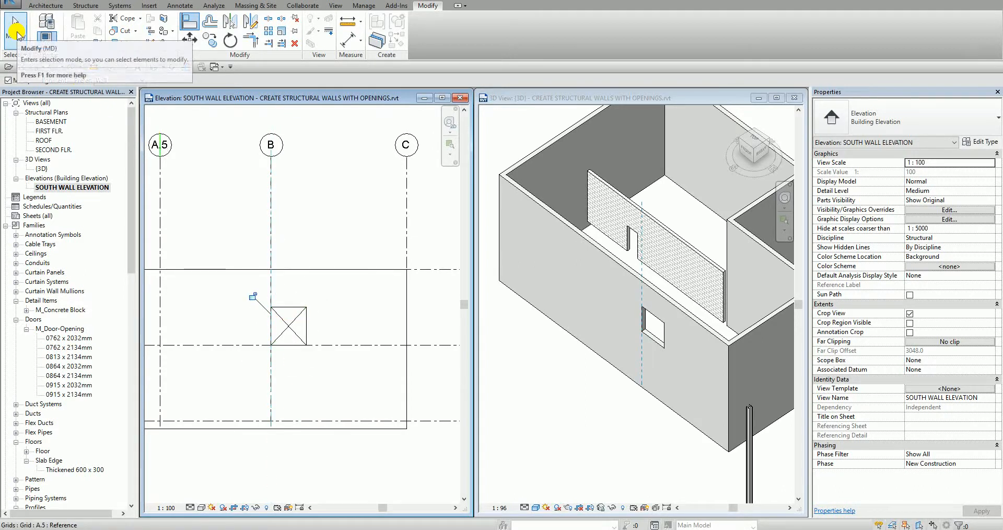
scroll(239, 282, down, 1)
middle_drag(240, 282, 323, 258)
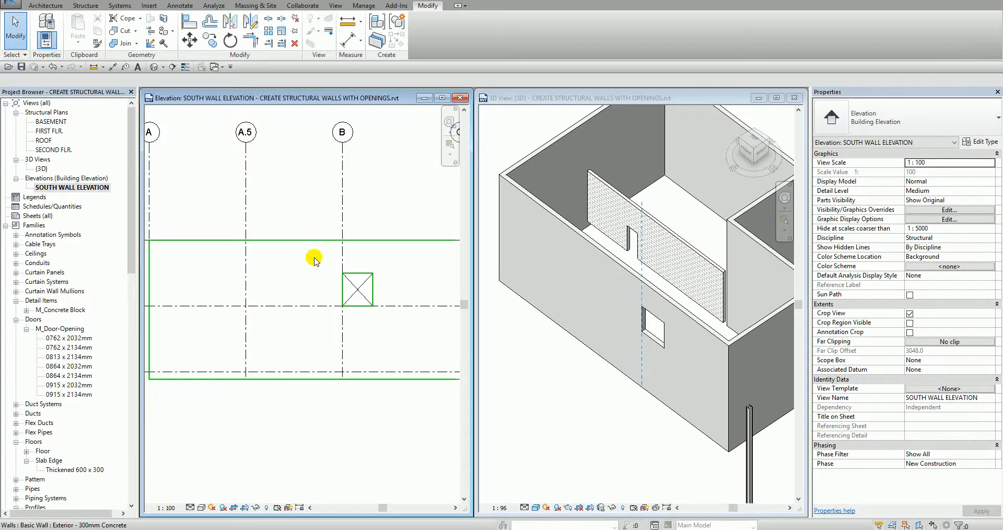
click(15, 29)
Step: Select the Exterior - 300mm Concrete south wall in the elevation and open its profile for editing
middle_drag(278, 274, 291, 245)
scroll(290, 244, down, 2)
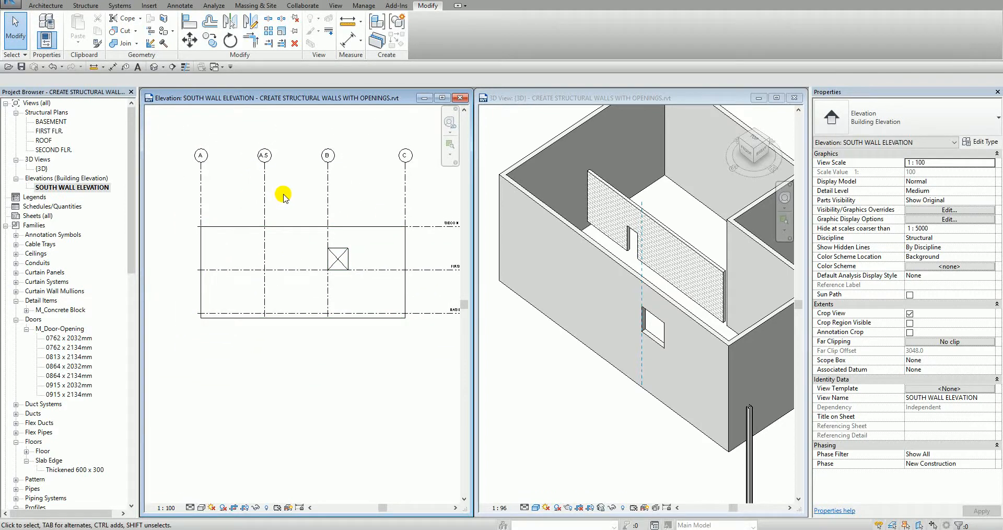
click(678, 251)
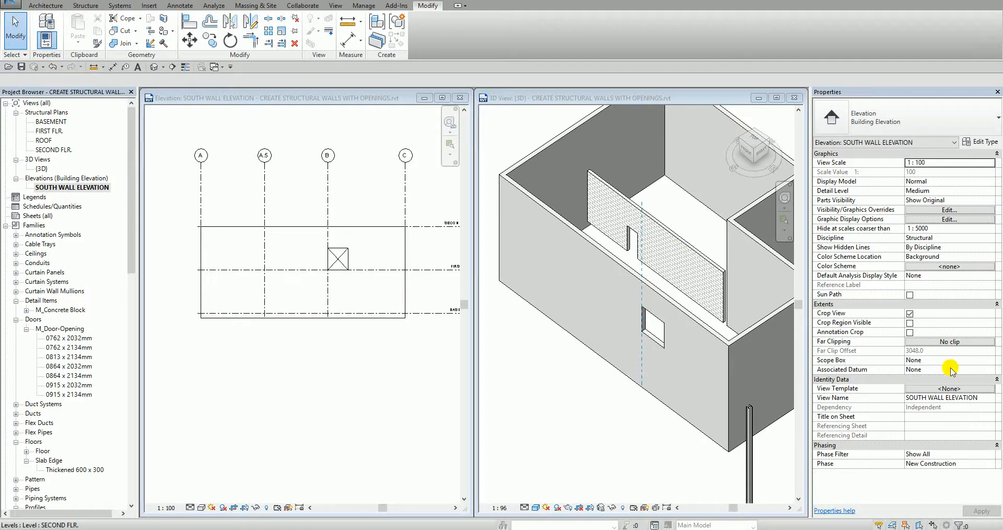
click(298, 228)
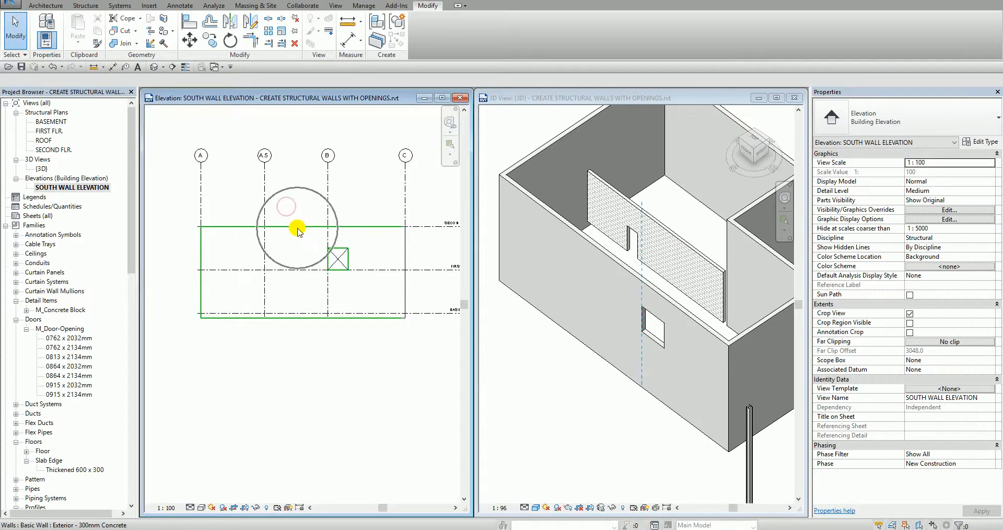
key(ctrl)
key(ctrl)
key(ctrl)
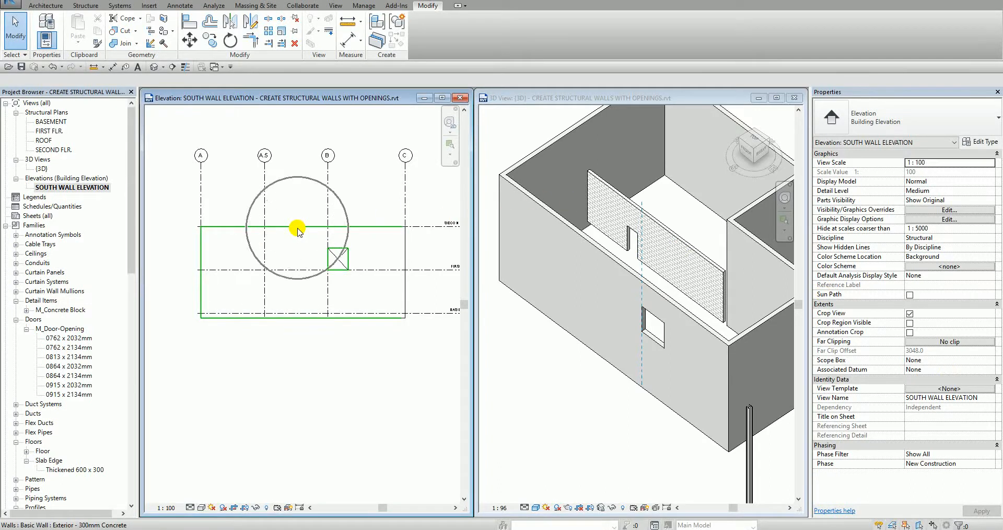
key(ctrl)
key(ctrl)
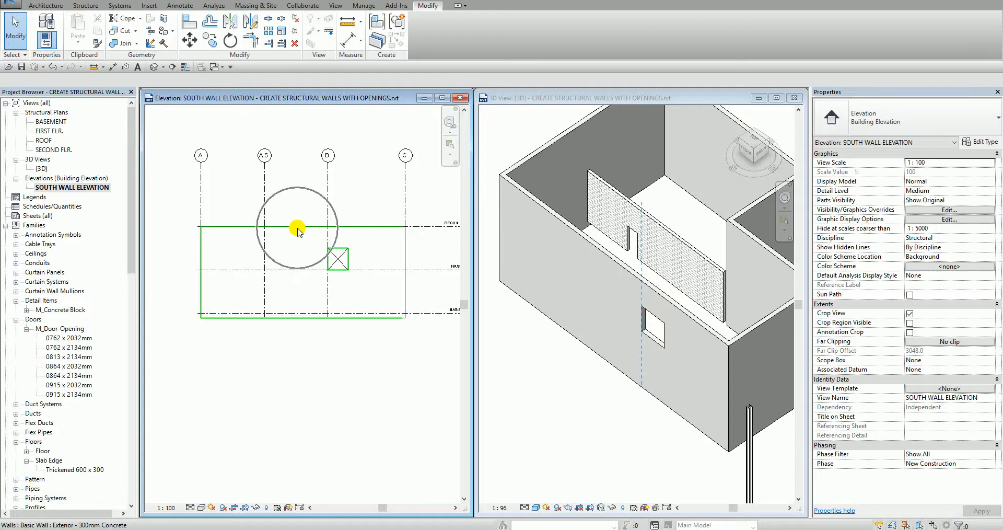
click(297, 229)
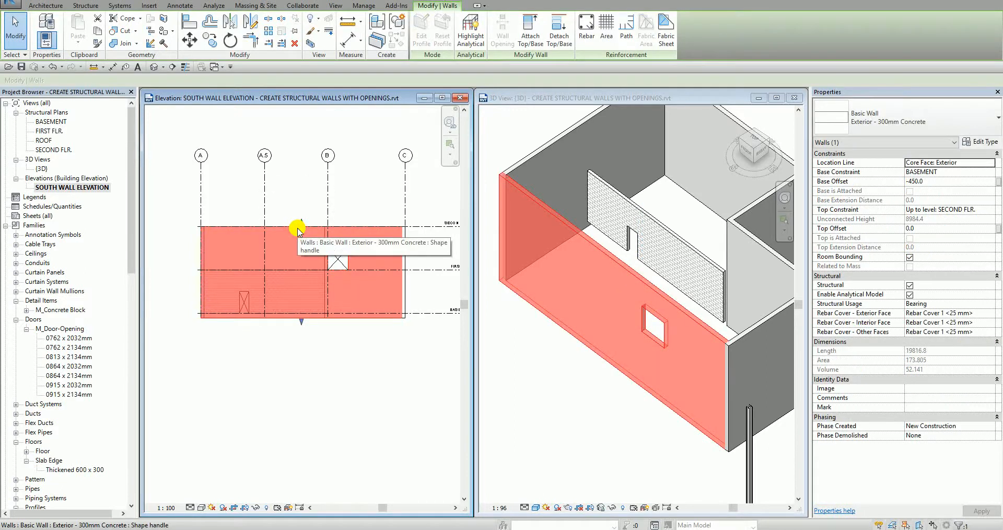
click(296, 177)
click(285, 255)
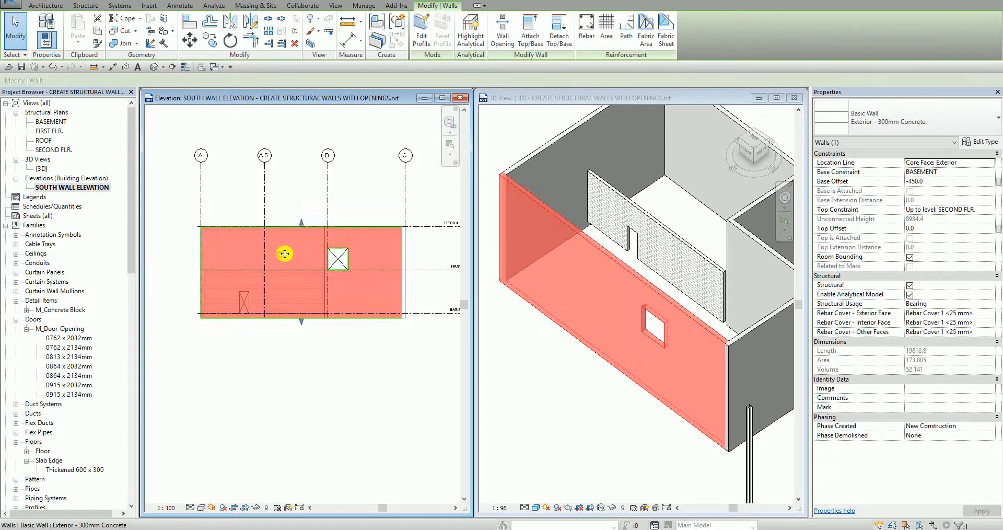
click(421, 39)
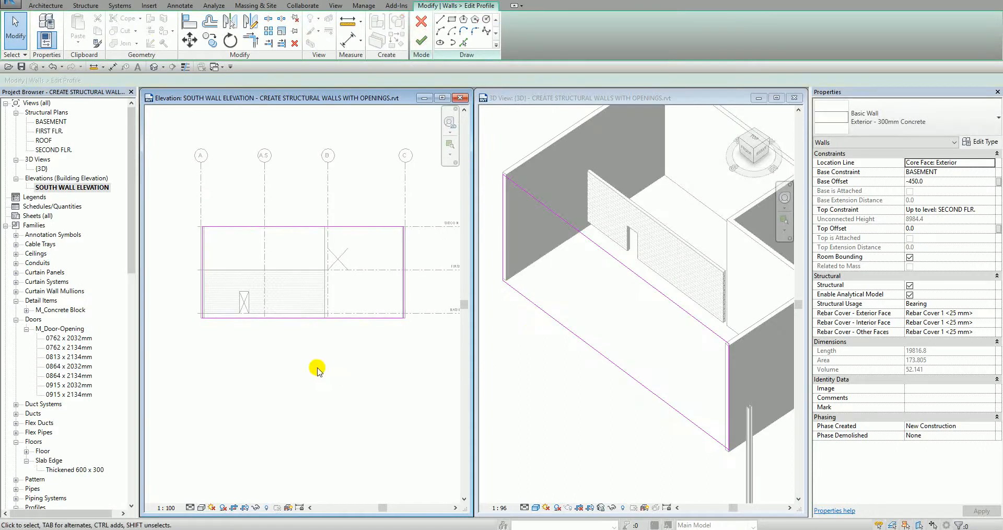
Step: Sketch a rectangular opening about 2900 mm wide and 2700 mm high, rising from the intersection of grid A.5 and the FIRST FLR. level
scroll(316, 367, up, 1)
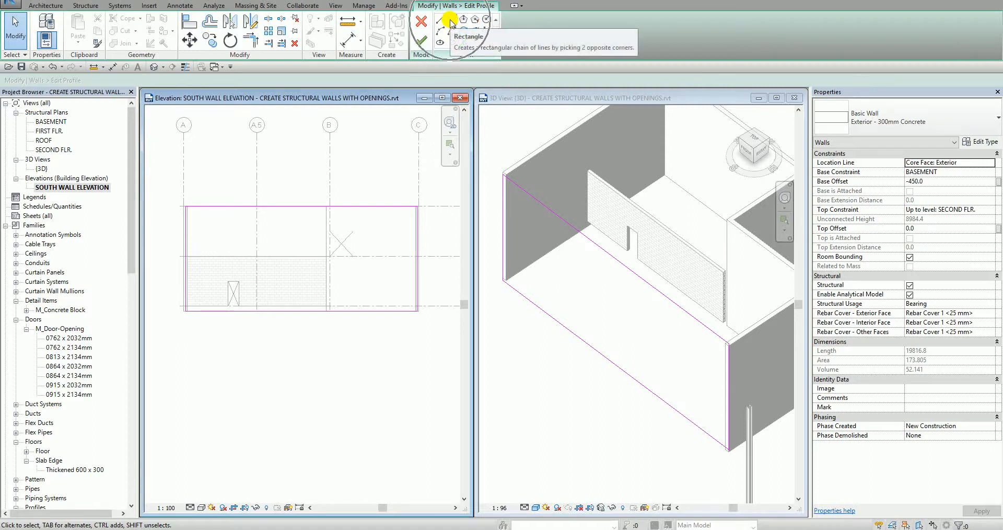
click(450, 23)
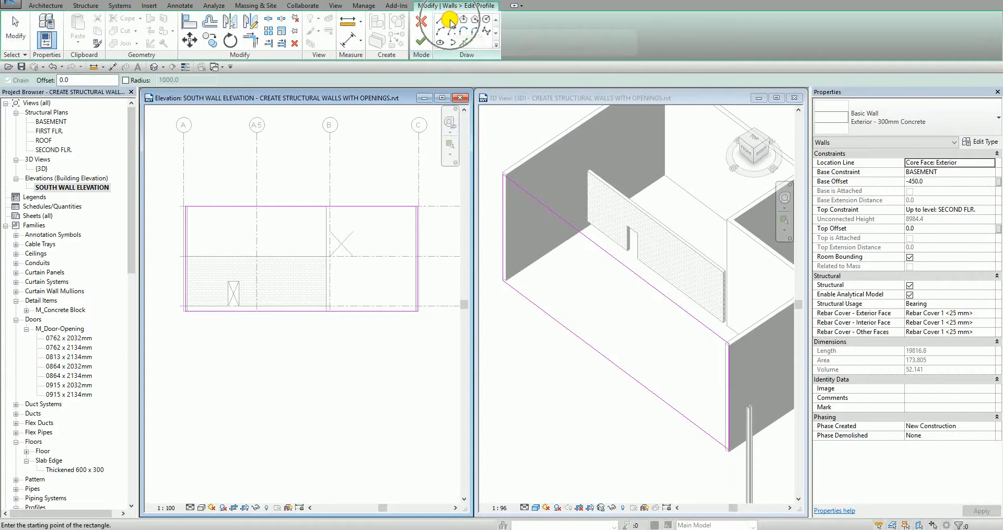
scroll(263, 251, up, 2)
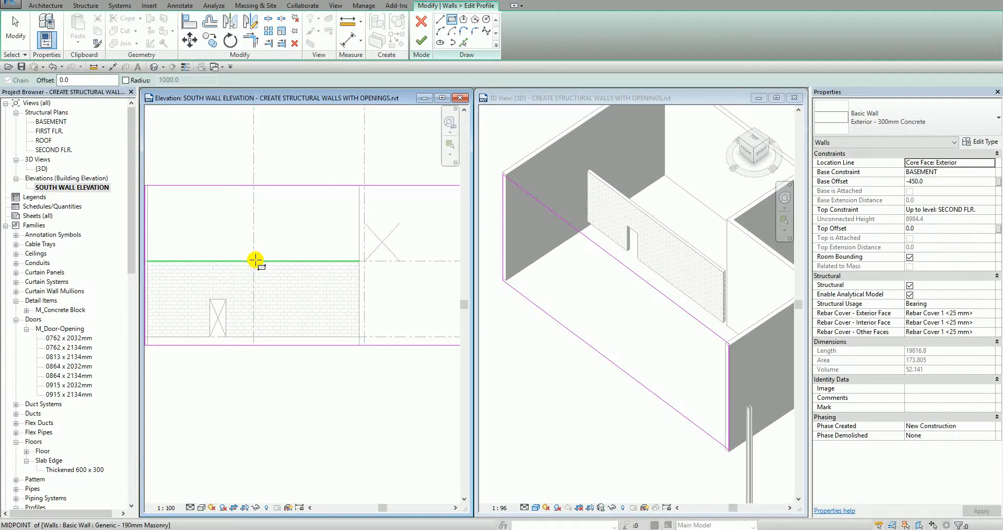
scroll(253, 259, up, 3)
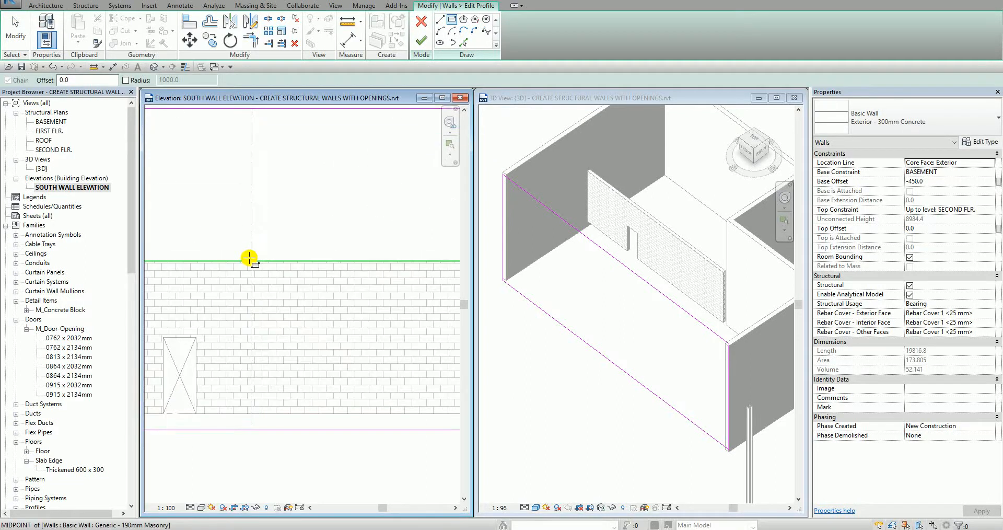
click(249, 258)
scroll(316, 179, down, 3)
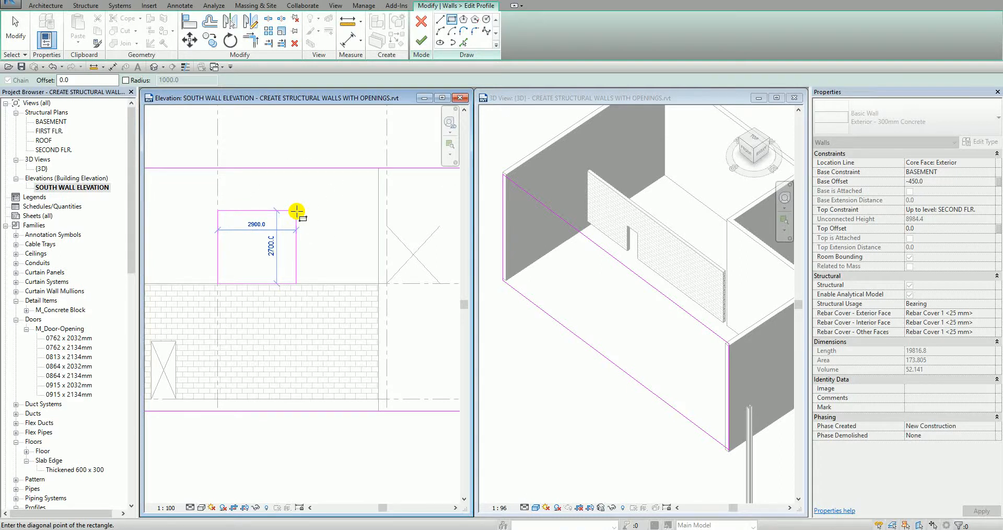
click(296, 210)
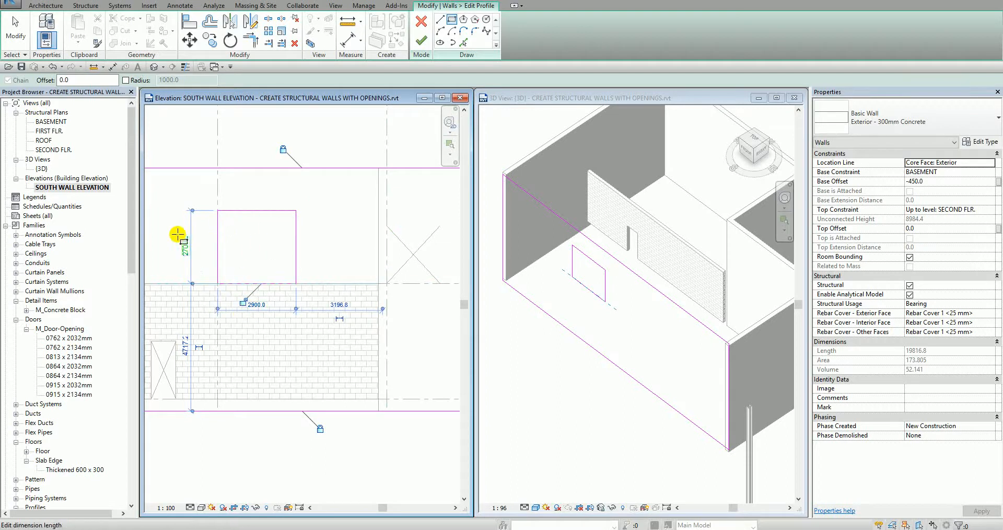
key(ctrl)
key(ctrl)
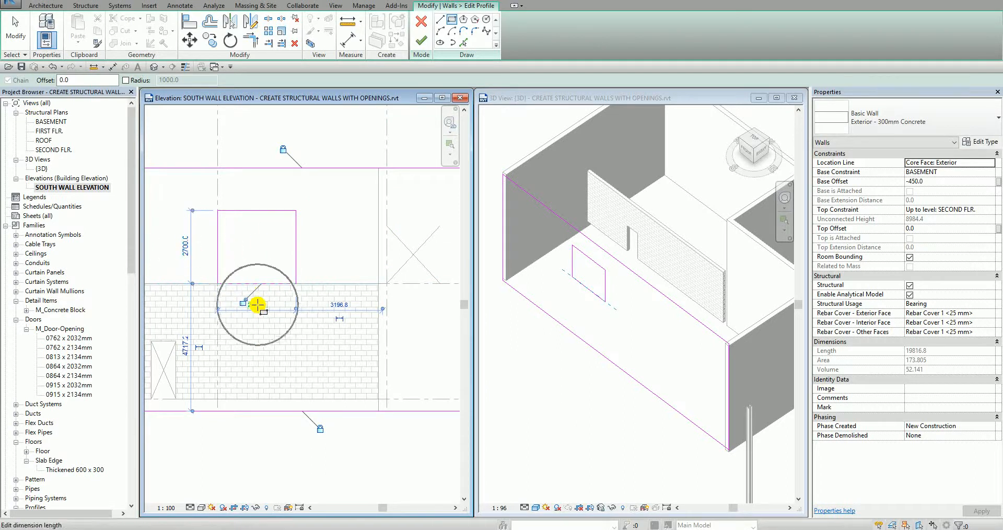
Step: Set the sketched rectangular opening's height to 2140 mm and its width to 2000 mm
mouse_move(188, 246)
middle_down()
mouse_move(231, 226)
mouse_move(219, 232)
middle_up()
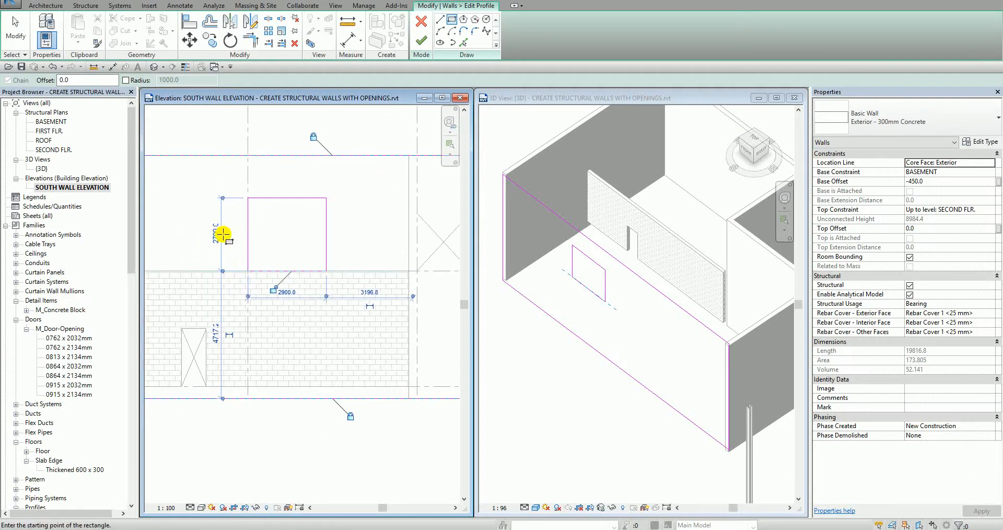
click(214, 236)
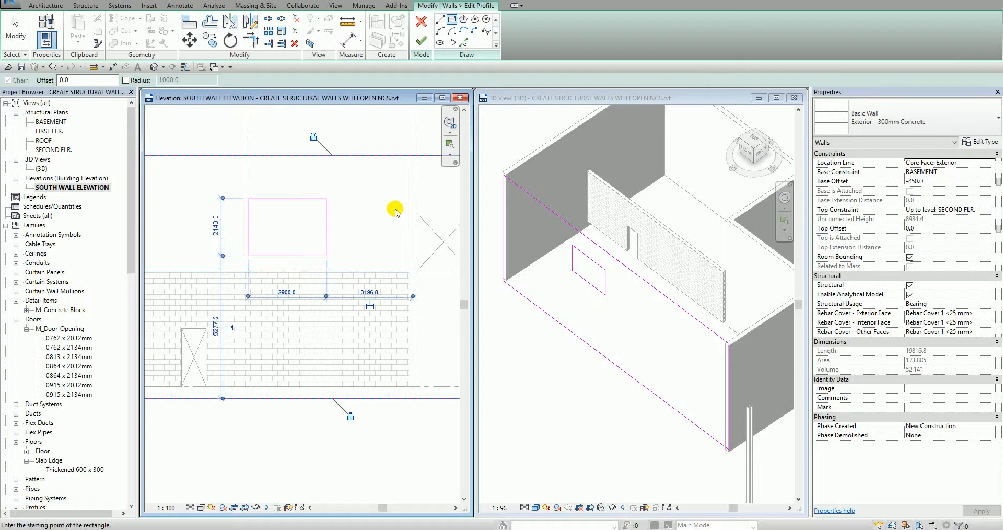
click(286, 292)
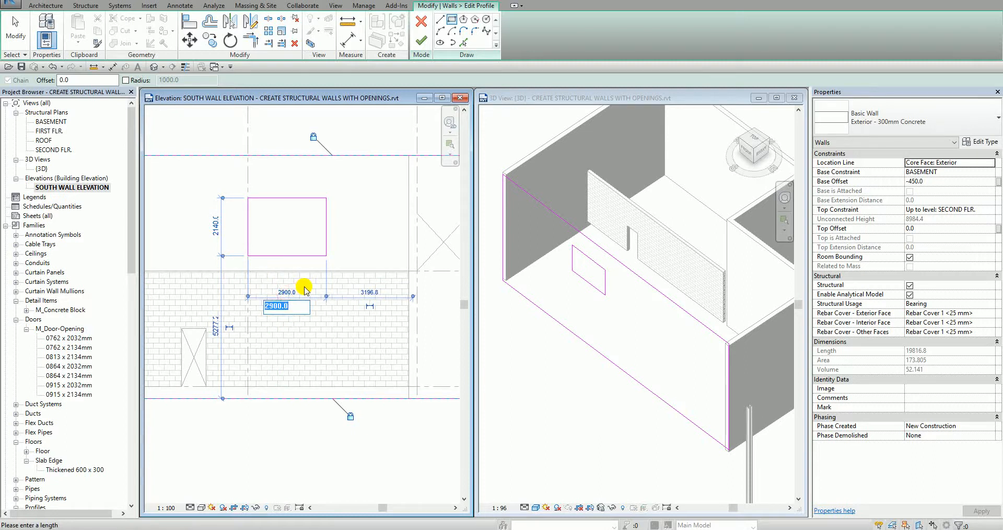
text(2000)
key(Return)
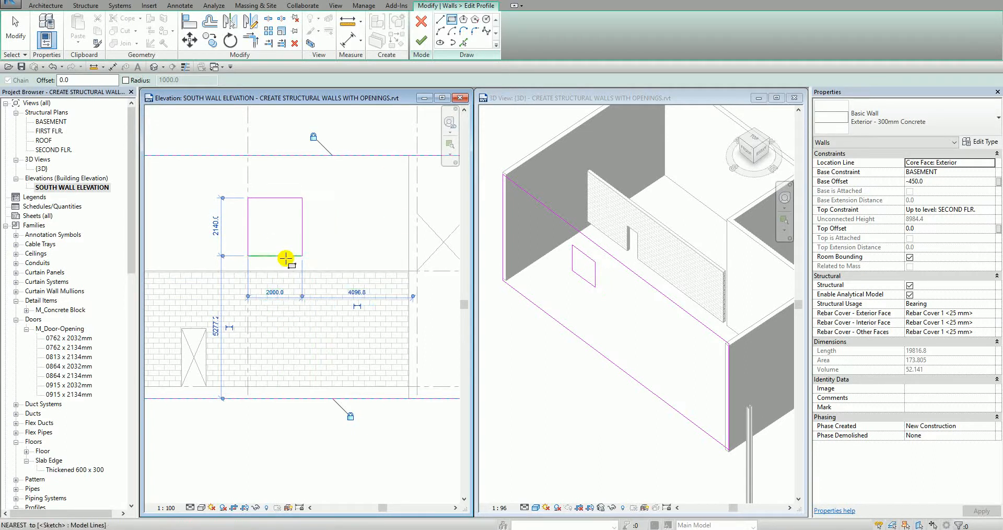
click(19, 28)
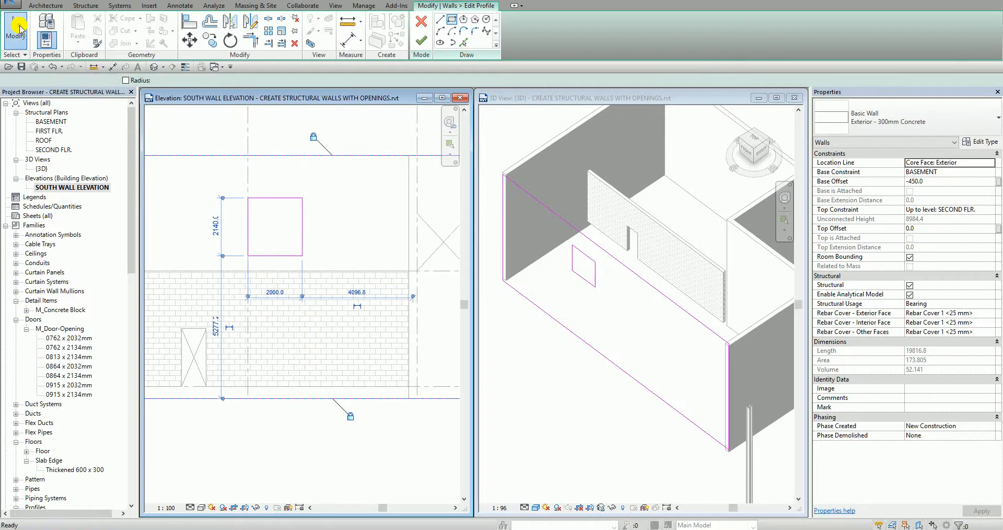
Step: Move the whole opening rectangle down so its lower-left corner sits on the intersection of grid A.5 and the FIRST FLR. level
scroll(255, 267, up, 1)
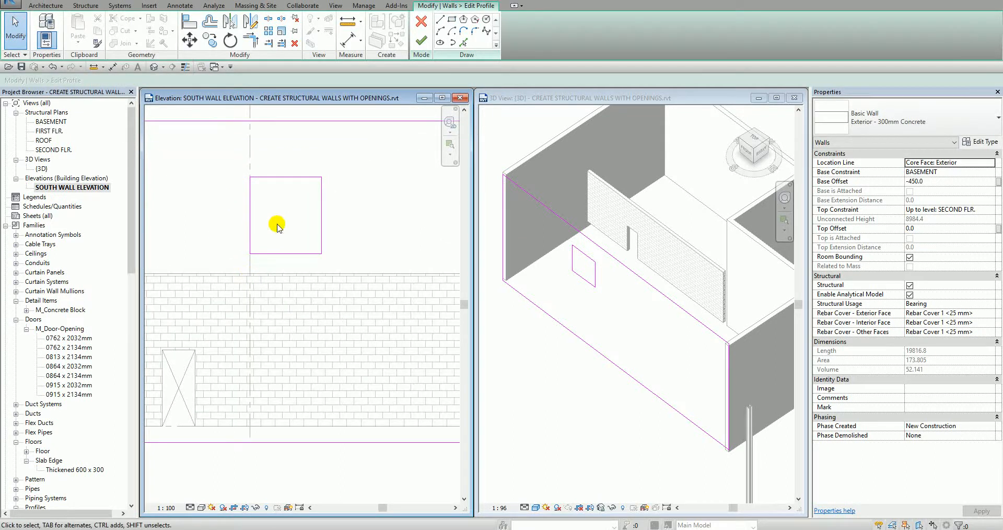
click(280, 273)
mouse_move(208, 150)
mouse_down()
mouse_move(329, 268)
mouse_move(367, 286)
mouse_up()
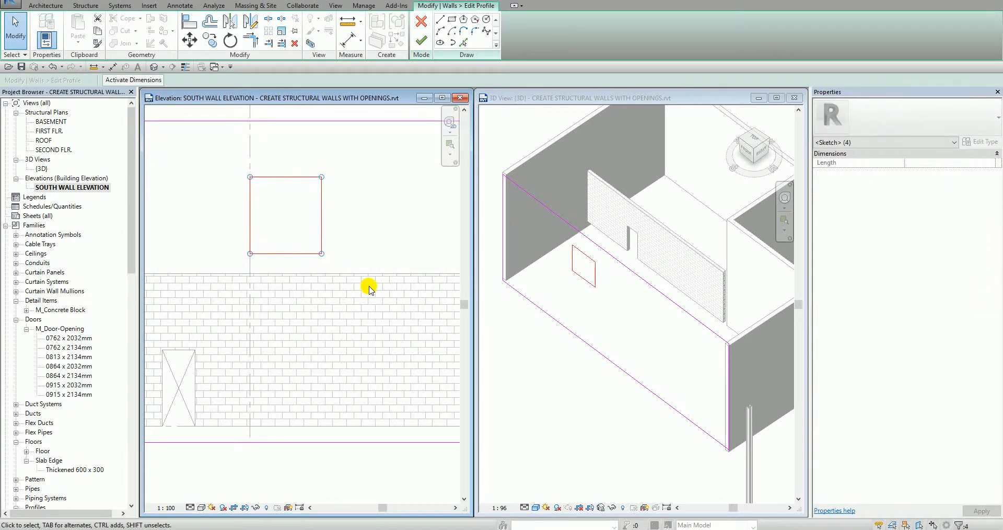
click(191, 42)
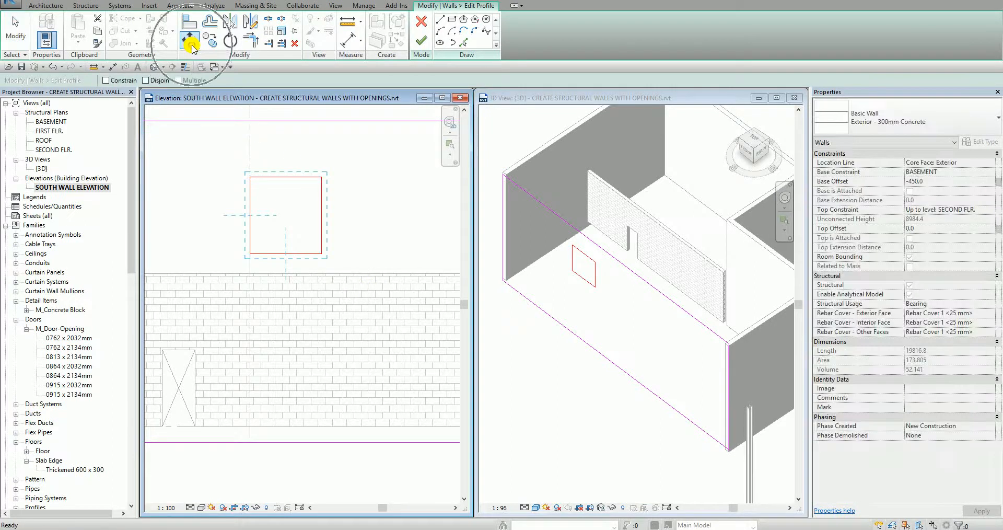
scroll(285, 251, up, 3)
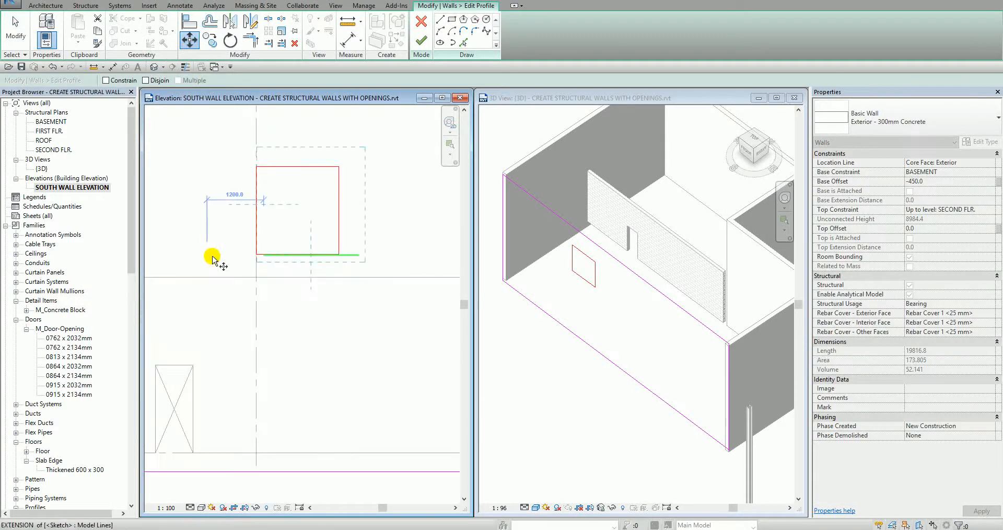
click(290, 257)
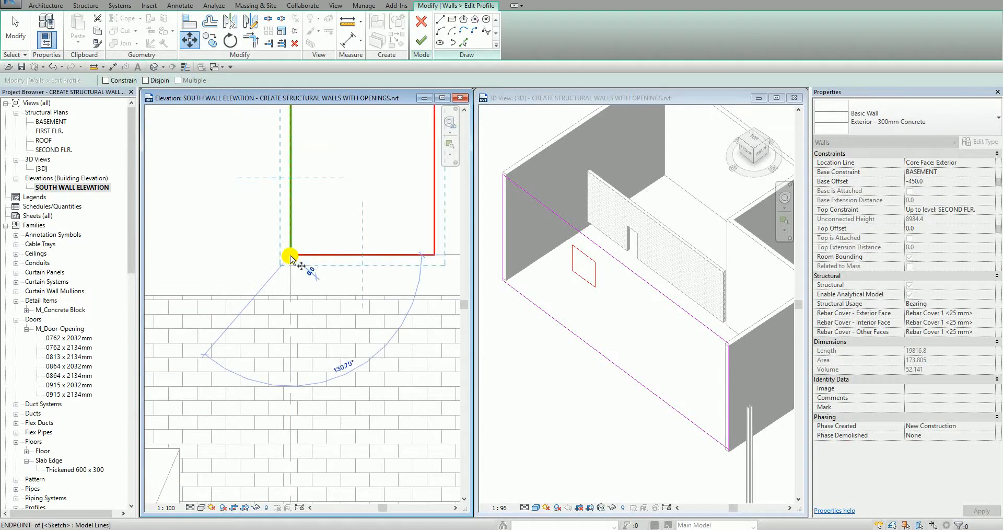
click(289, 294)
scroll(291, 294, down, 2)
scroll(290, 294, down, 2)
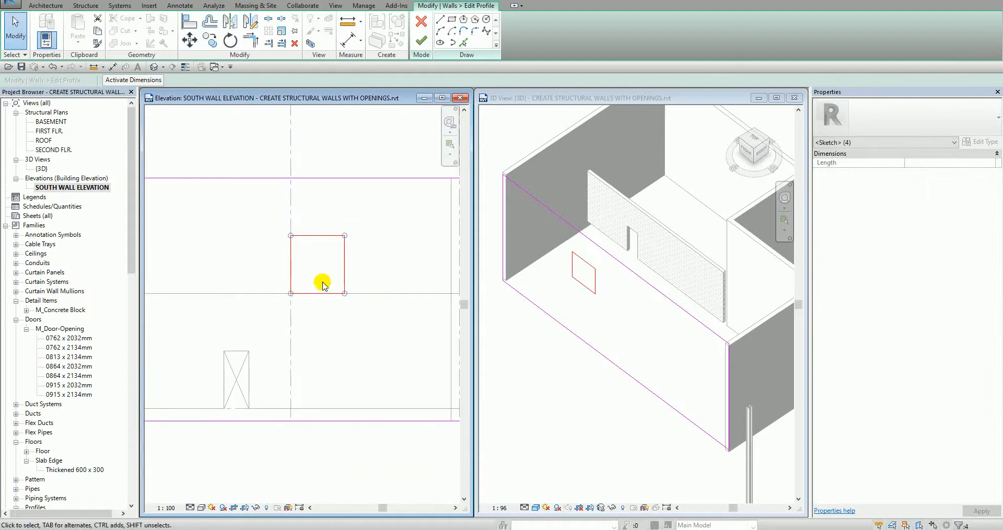
middle_drag(322, 282, 288, 280)
click(15, 30)
Step: Finish the wall profile edit and inspect the new opening beside the window opening in the 3D view and south elevation
scroll(252, 246, down, 4)
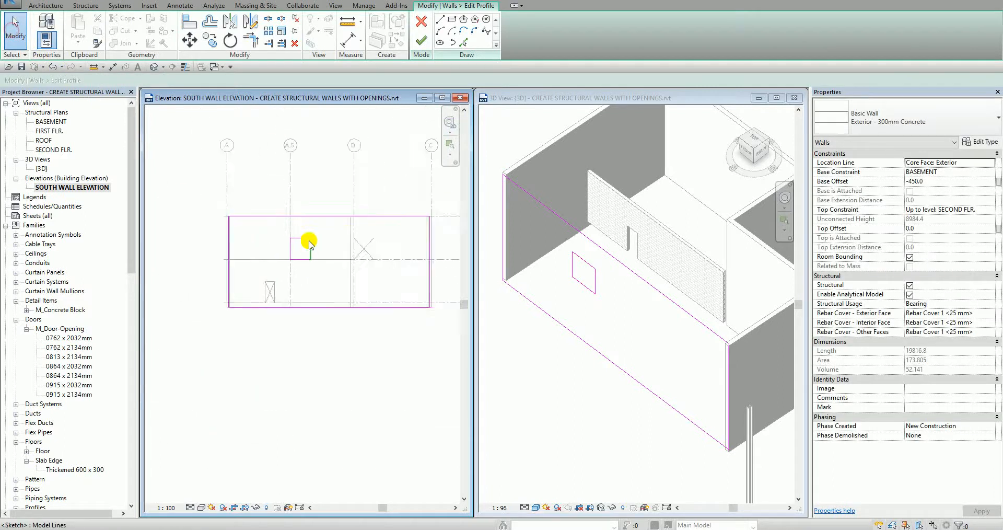
click(421, 39)
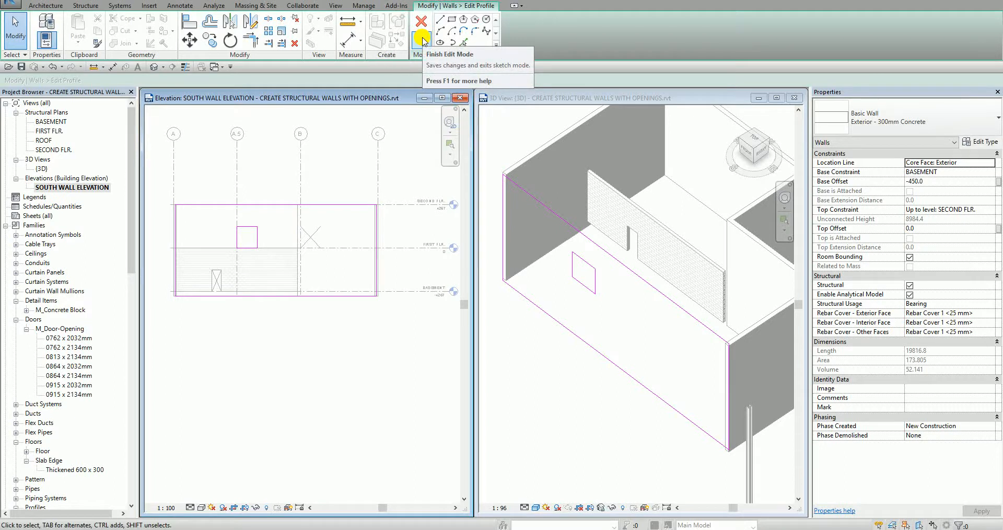
click(342, 391)
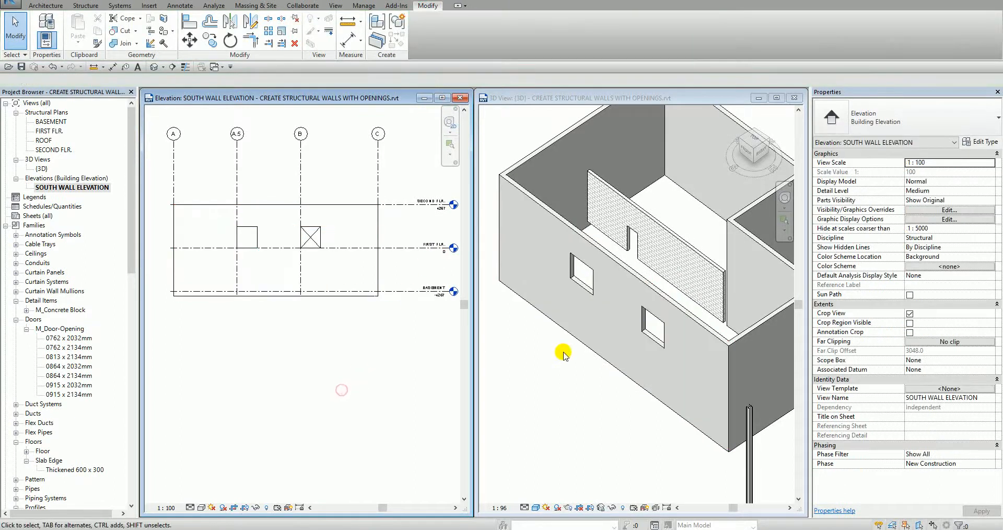
click(572, 283)
scroll(575, 287, up, 4)
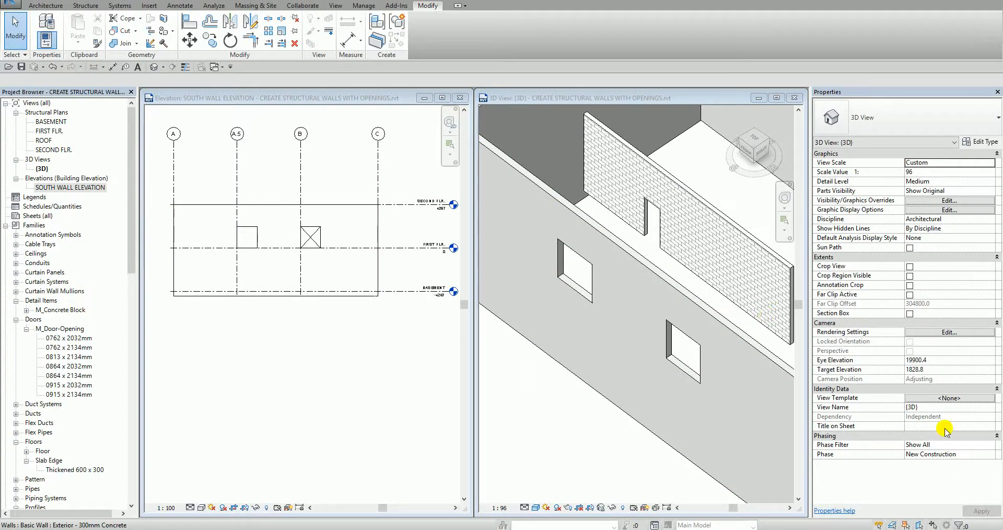
click(330, 380)
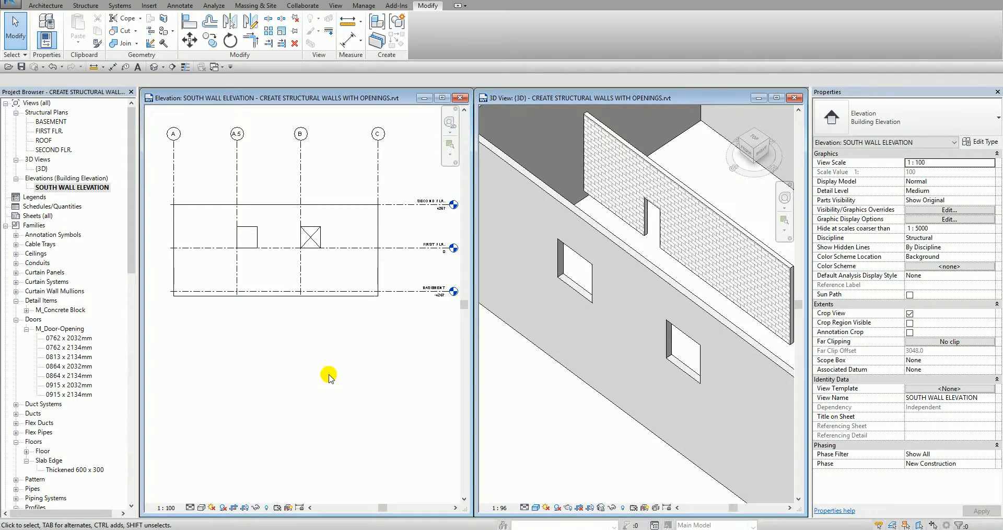
middle_drag(311, 385, 310, 423)
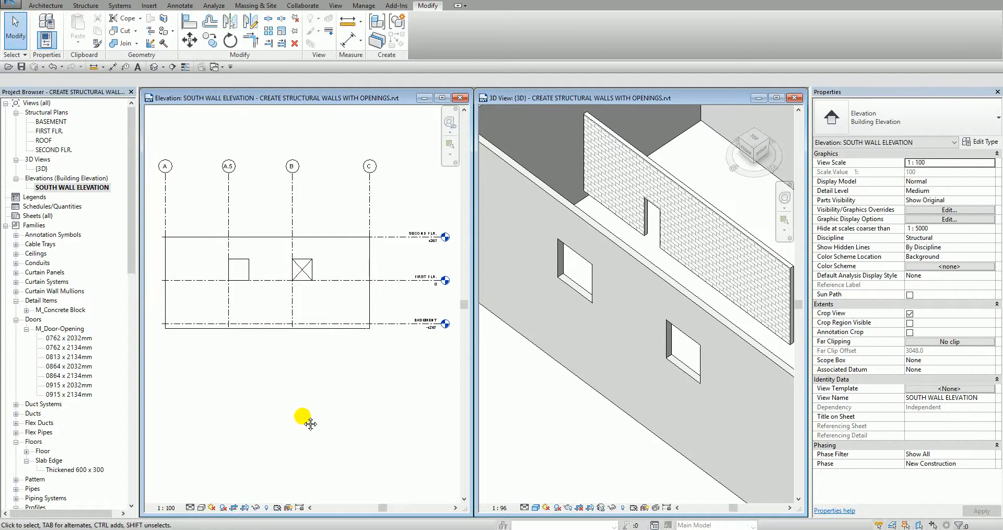